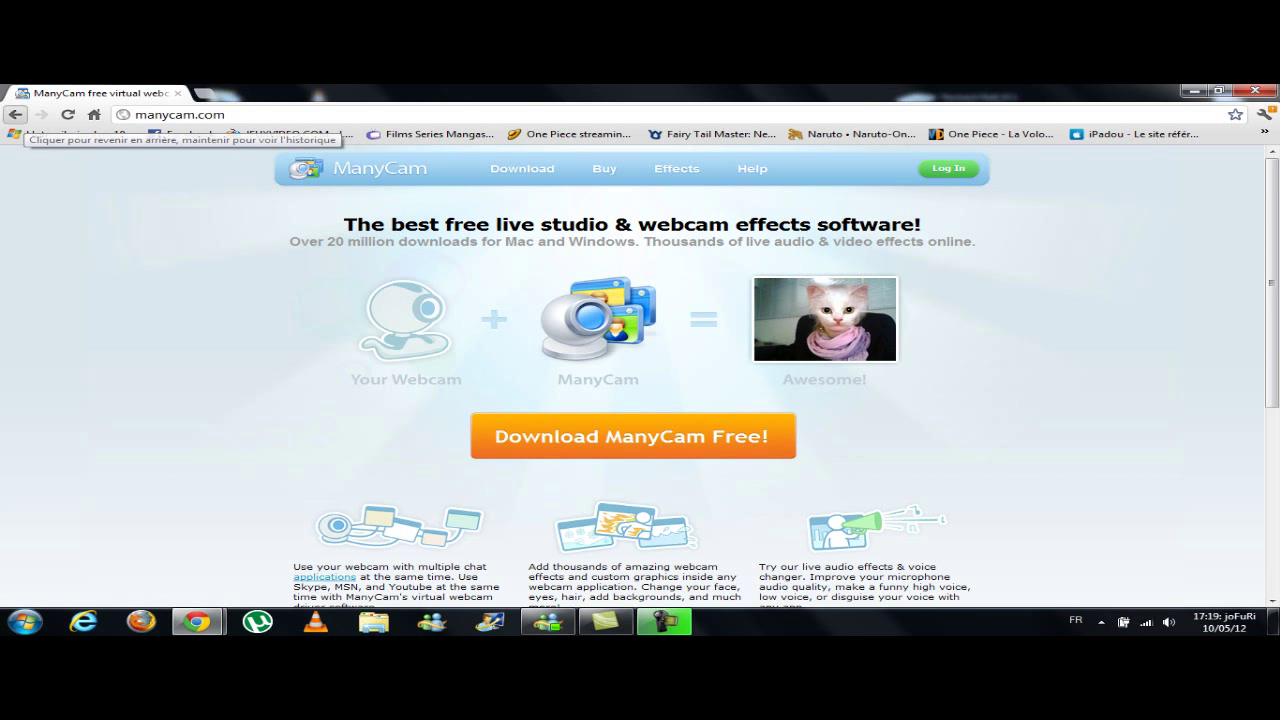
- Switch from the browser to the ManyCam options window and turn off the ManyCam.com logo shown over the video
left_click(15, 114)
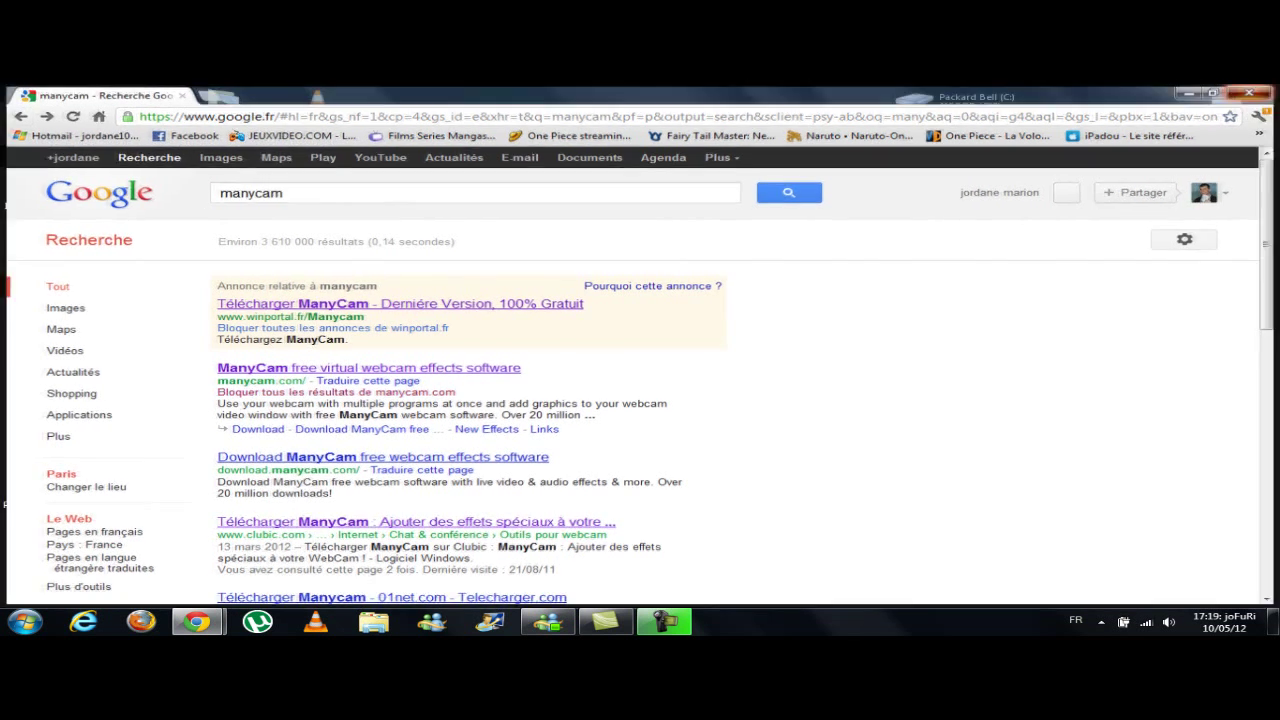
left_click(1194, 91)
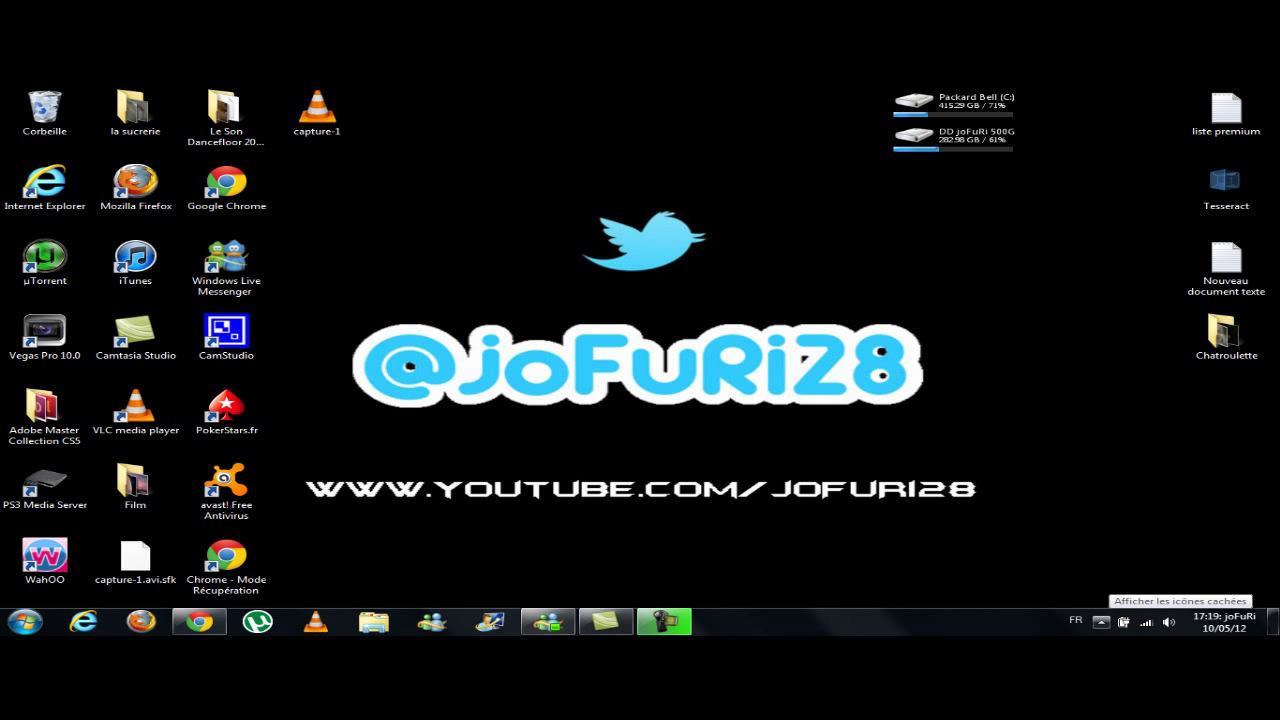
left_click(1101, 622)
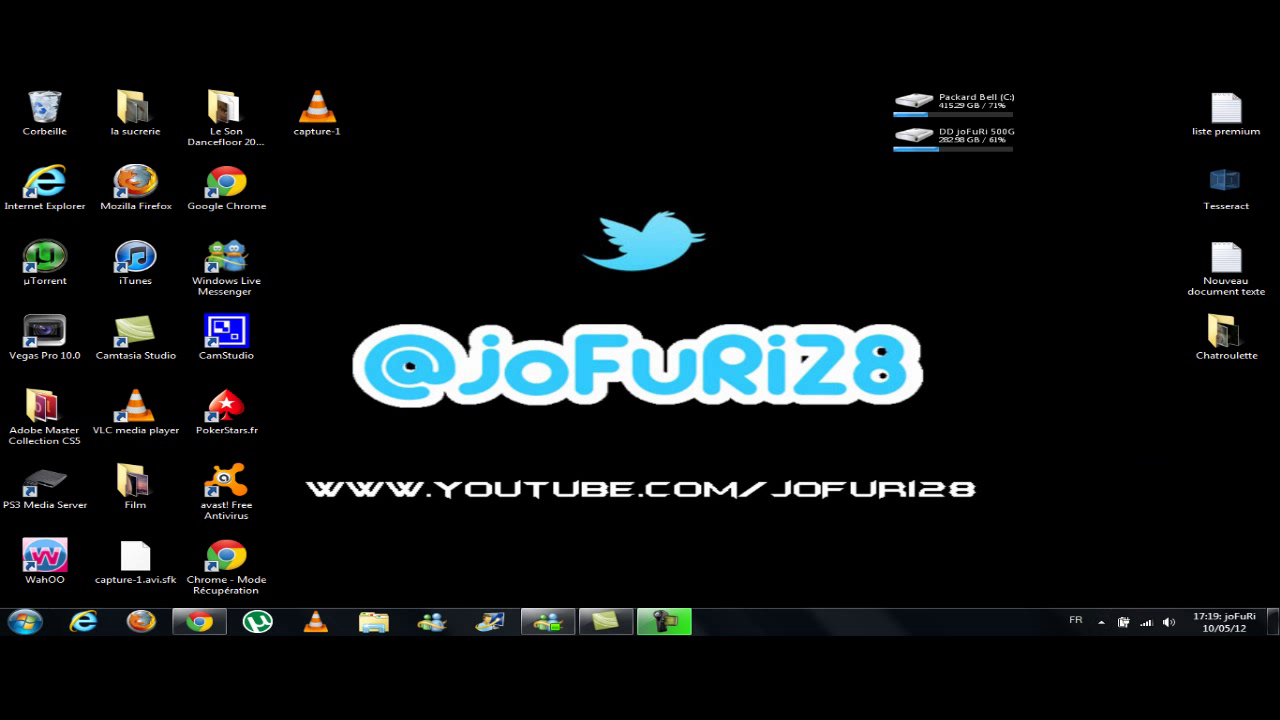
left_click(1101, 622)
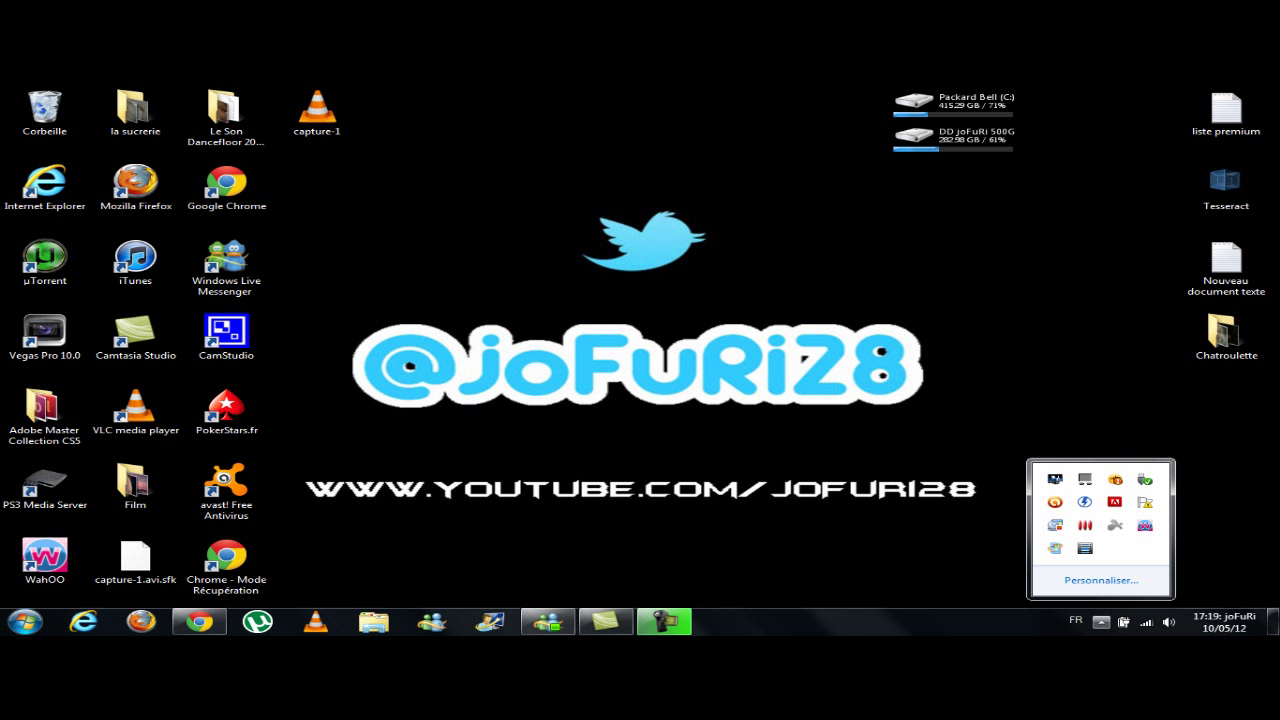
left_click(1101, 622)
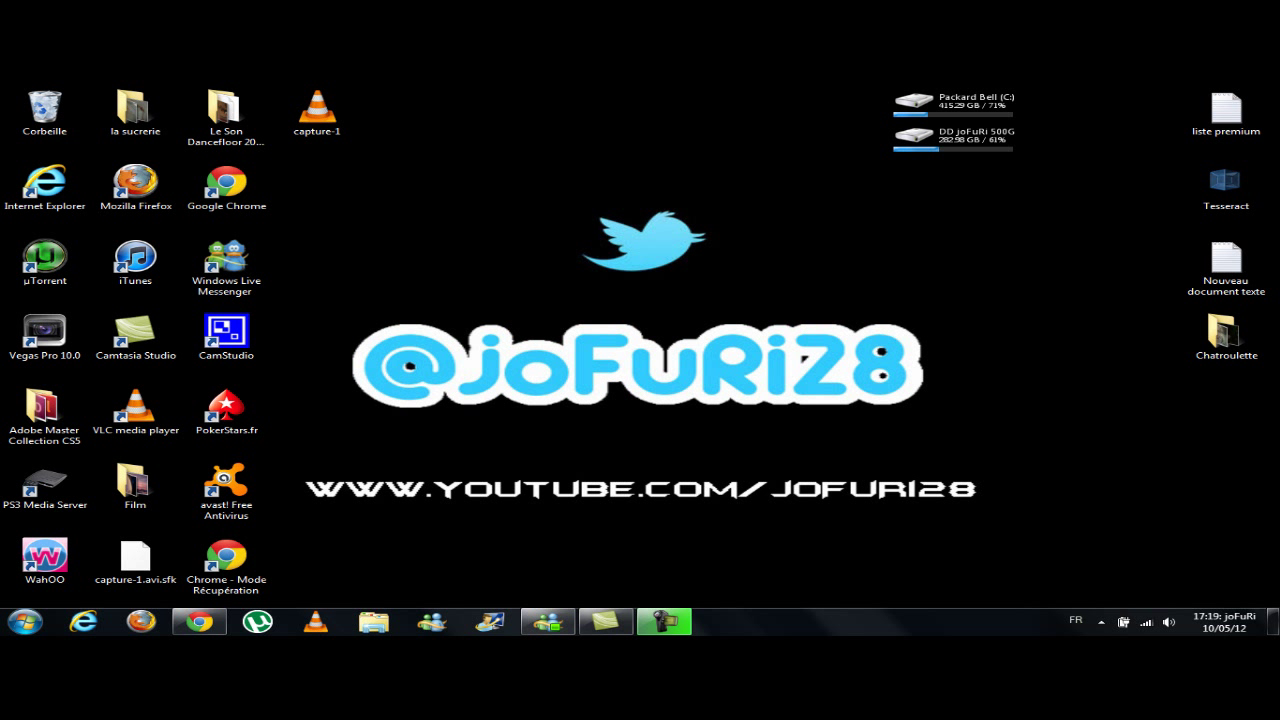
left_click(1101, 622)
double_click(1055, 526)
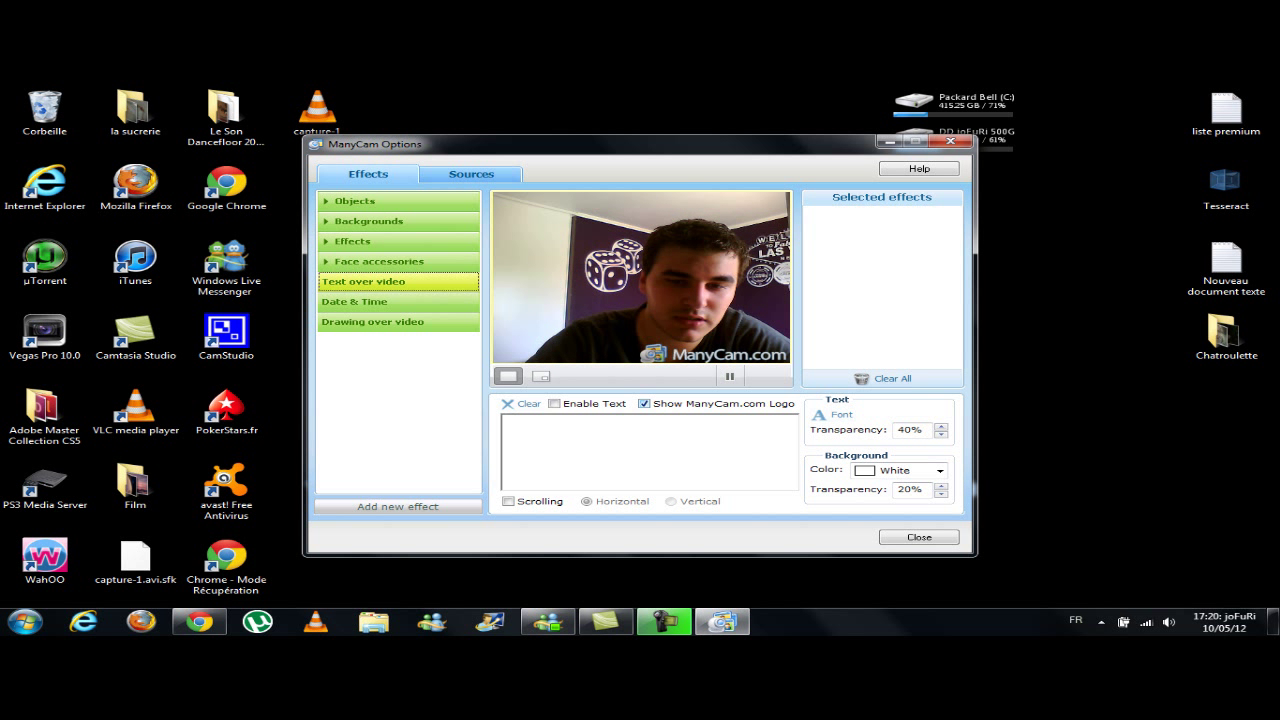
left_click(644, 404)
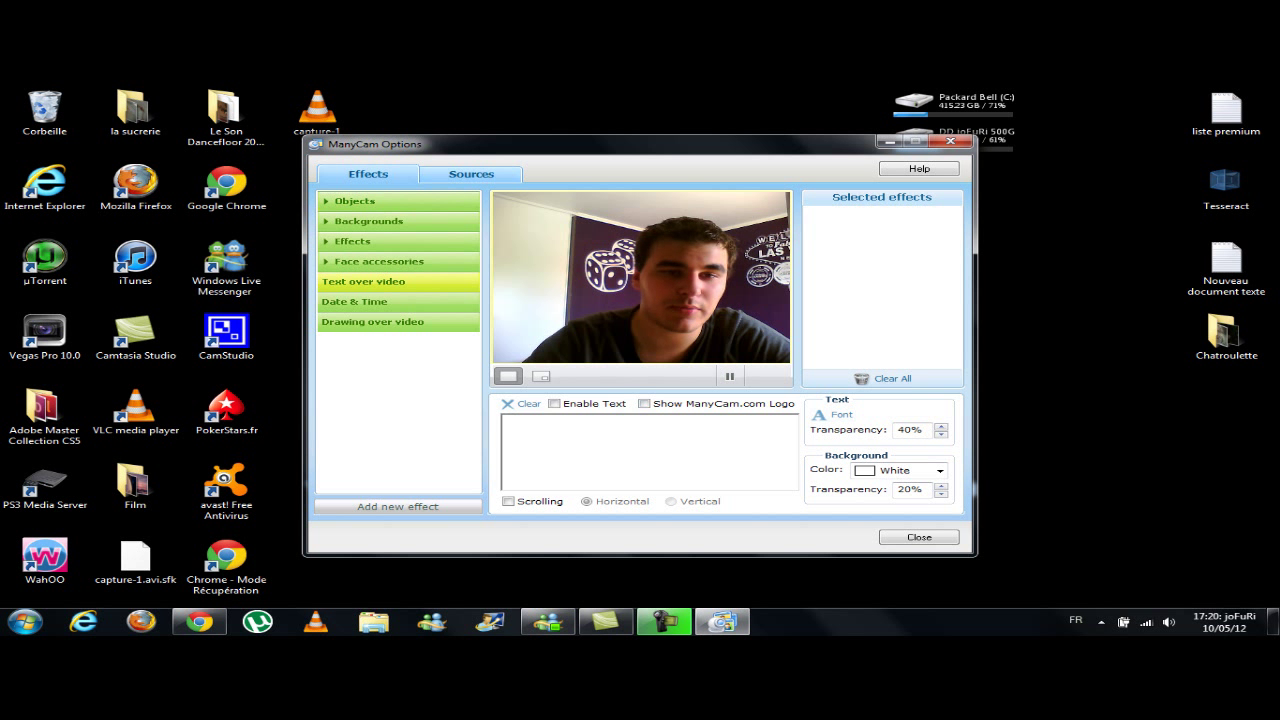
- Look through the Objects and Backgrounds effect categories, including the Avatars and Flags collections
left_click(390, 202)
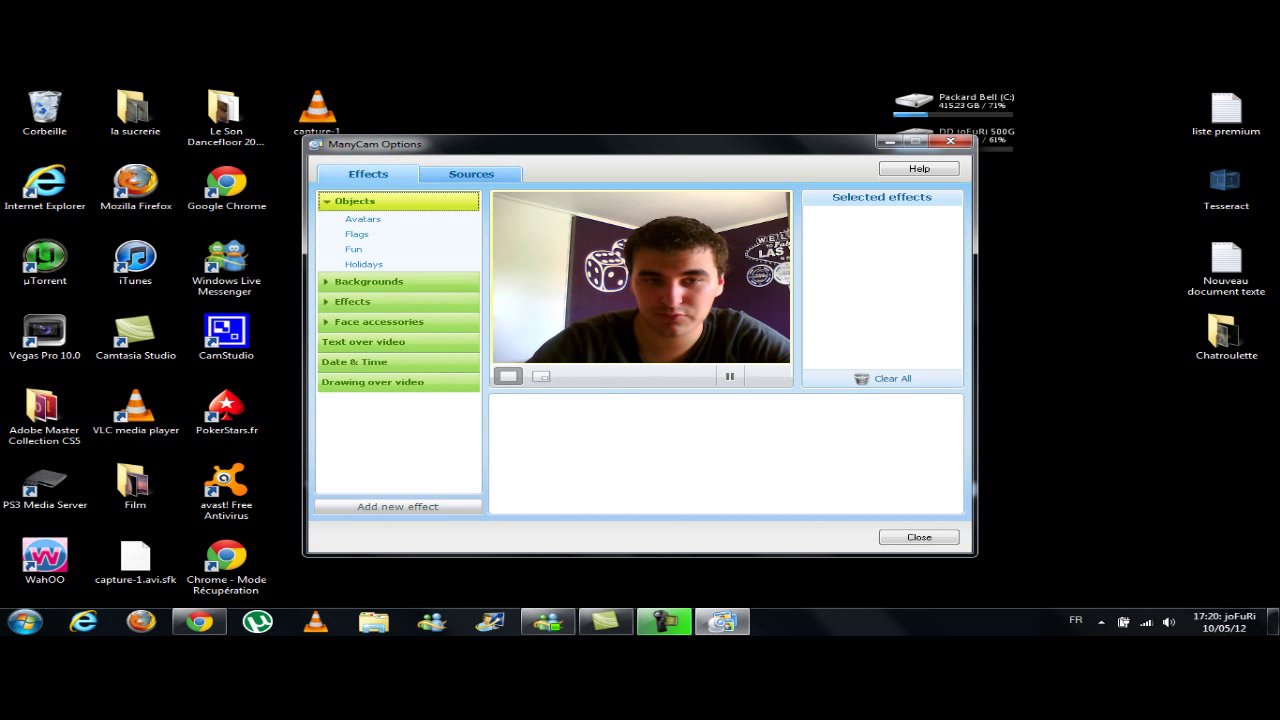
left_click(363, 219)
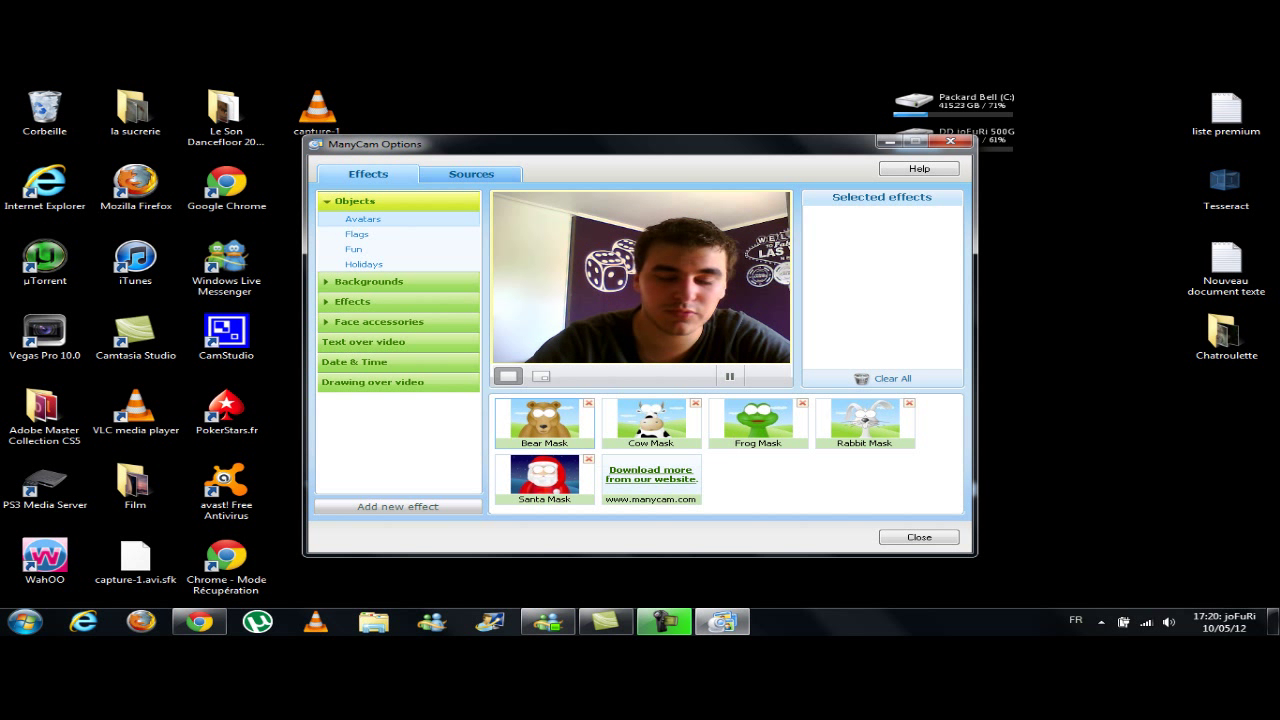
left_click(356, 233)
left_click(368, 281)
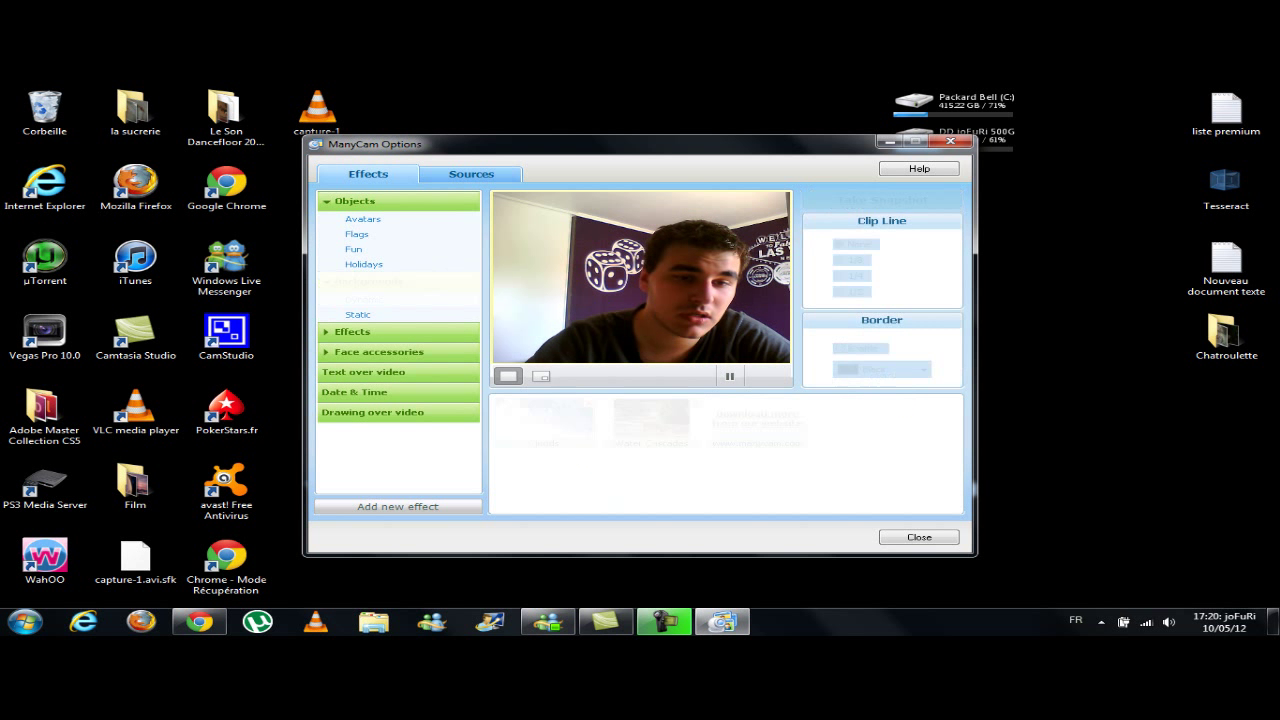
left_click(355, 201)
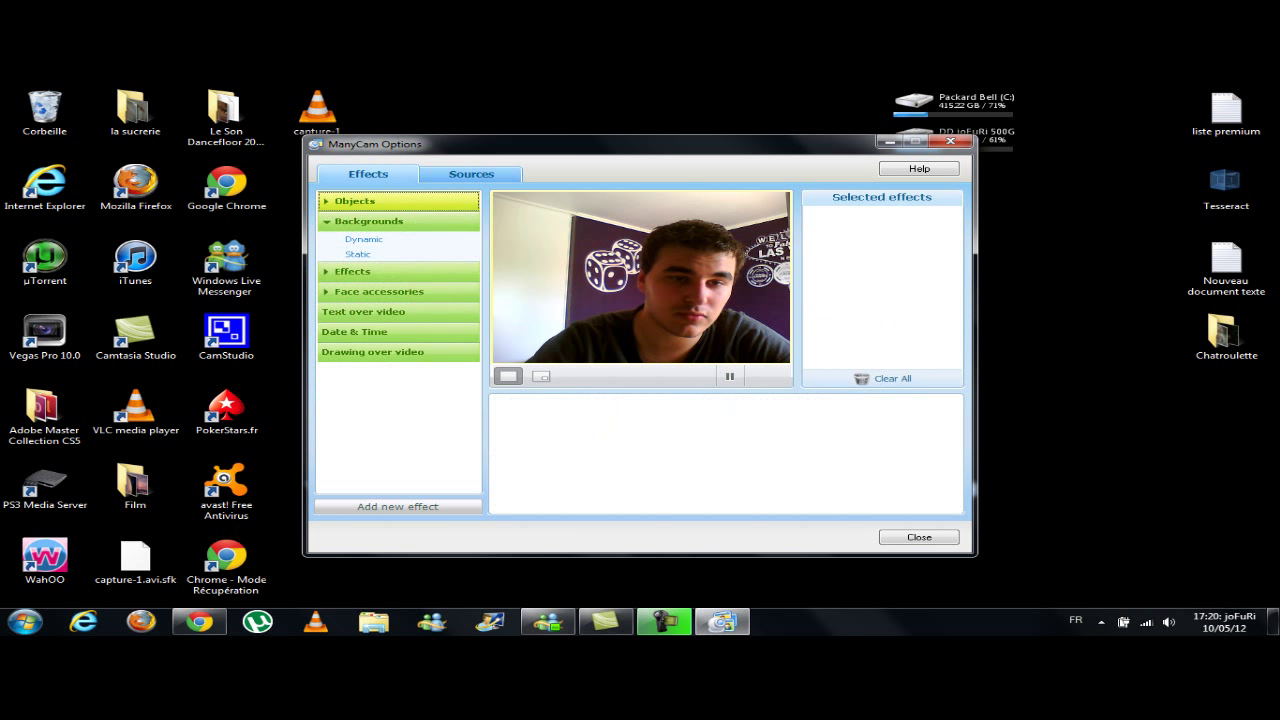
- Try the Flame effect from the Dynamic effects on the webcam video, and remove it from the selected effects
left_click(352, 271)
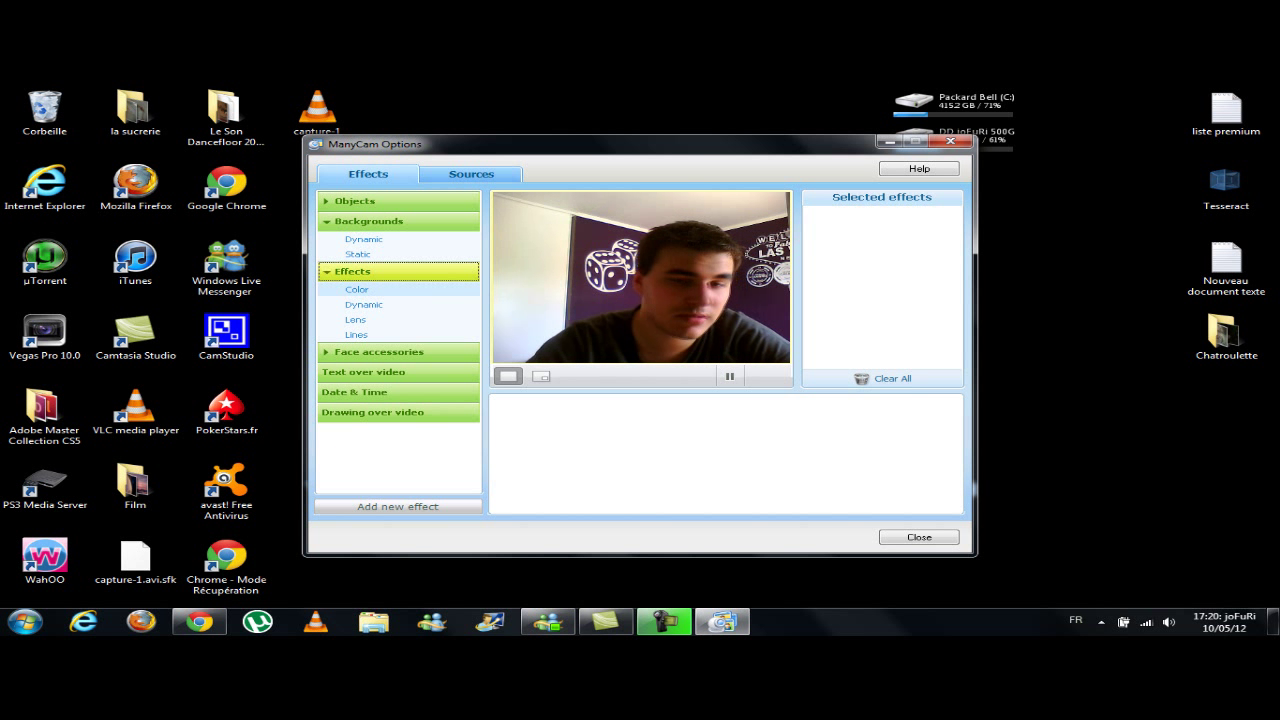
left_click(364, 305)
left_click(651, 420)
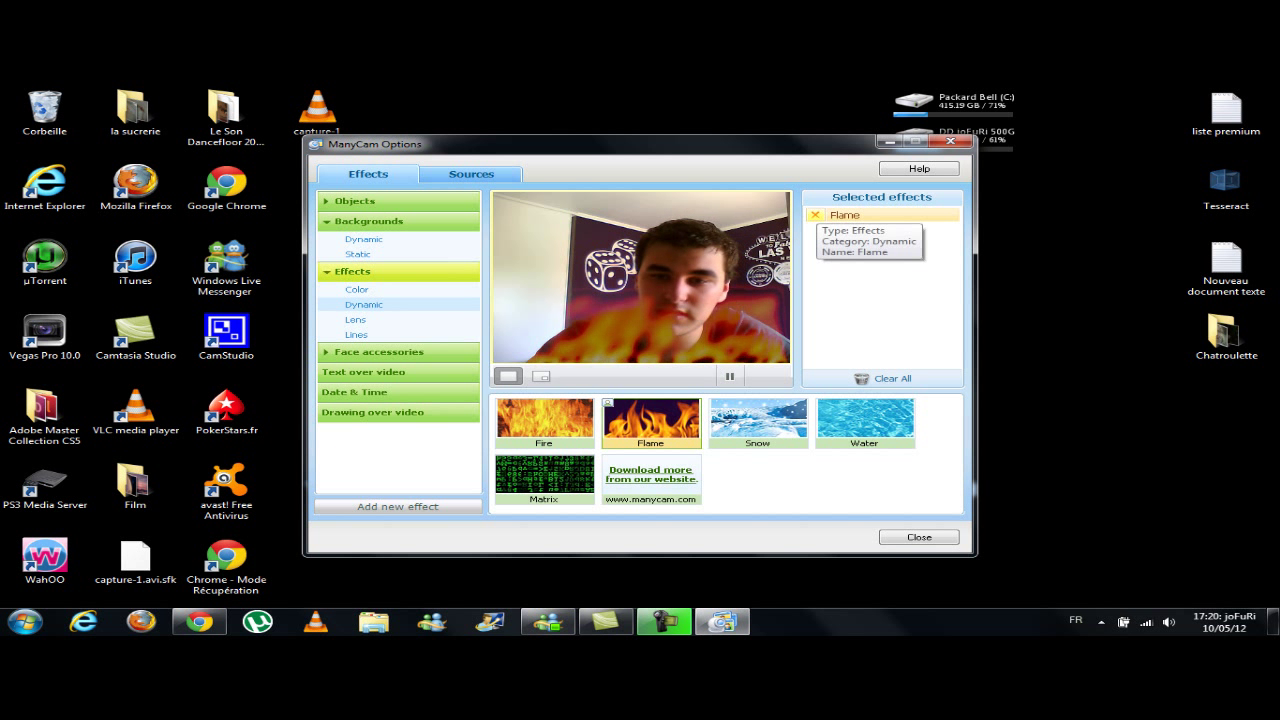
left_click(816, 215)
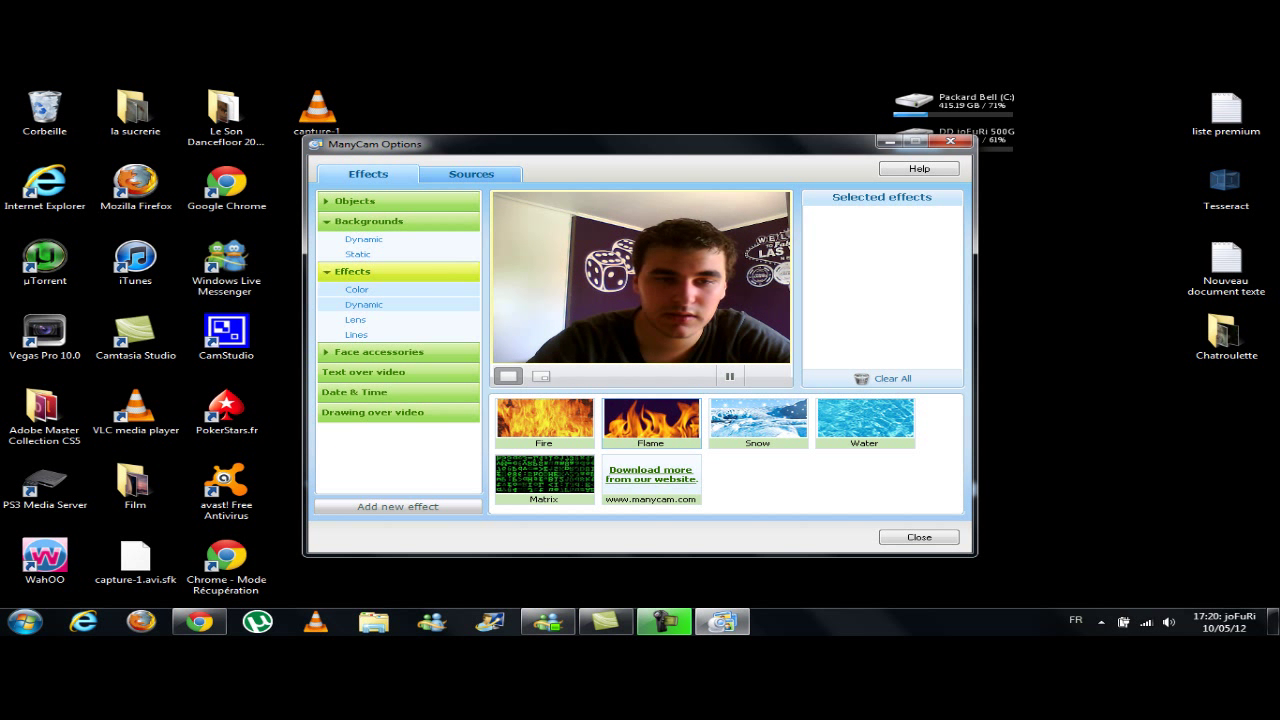
left_click(354, 272)
left_click(368, 221)
- Delete the recent file from both the Movies and the Still images sources, and return to the Movies source
left_click(471, 174)
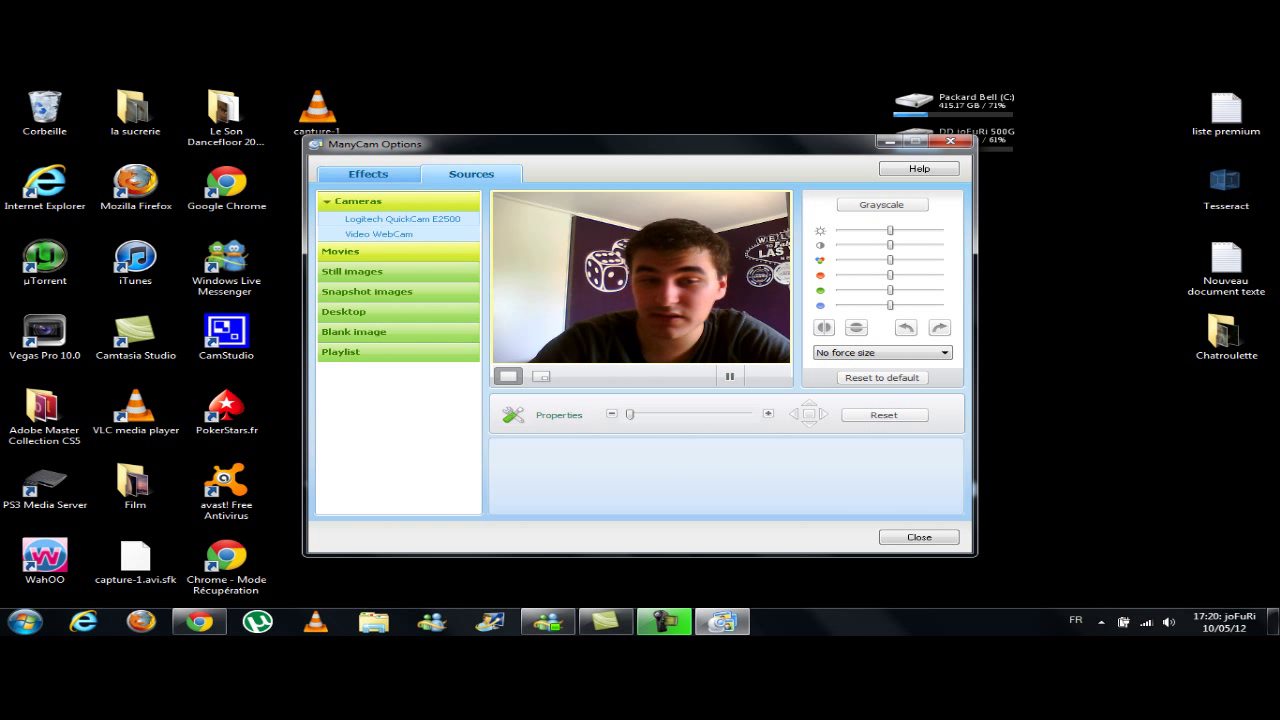
left_click(398, 252)
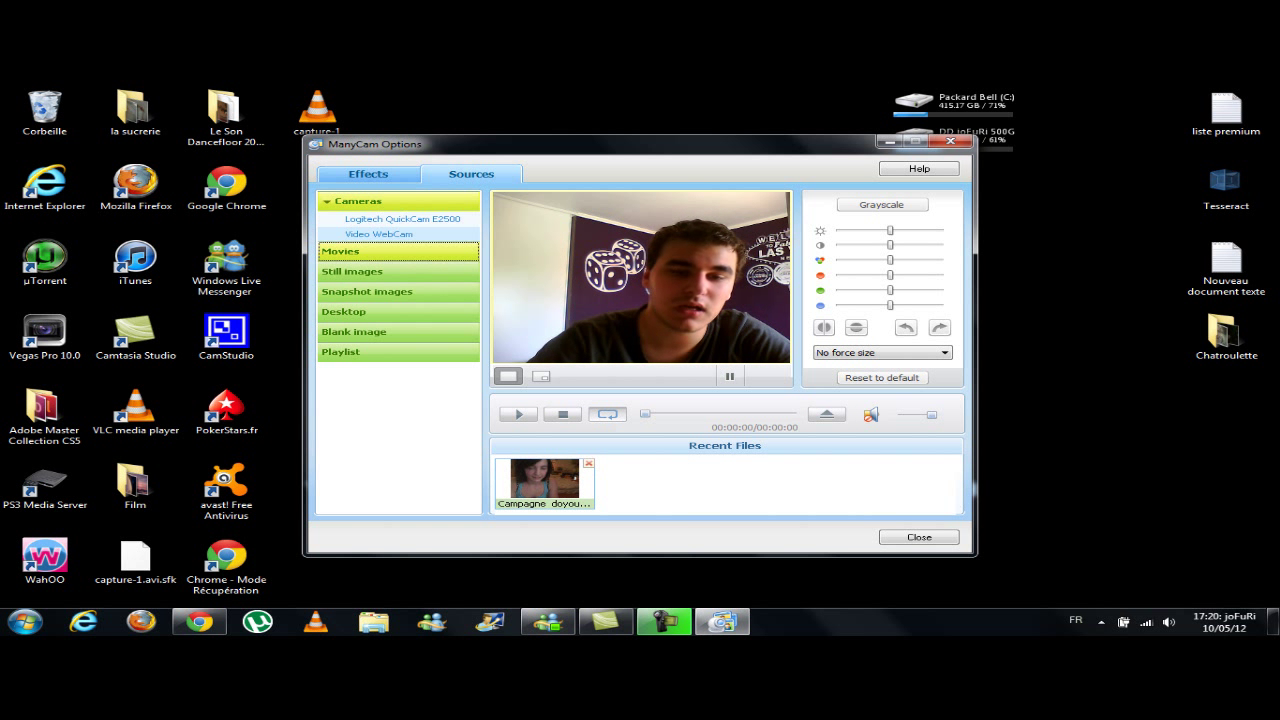
left_click(588, 464)
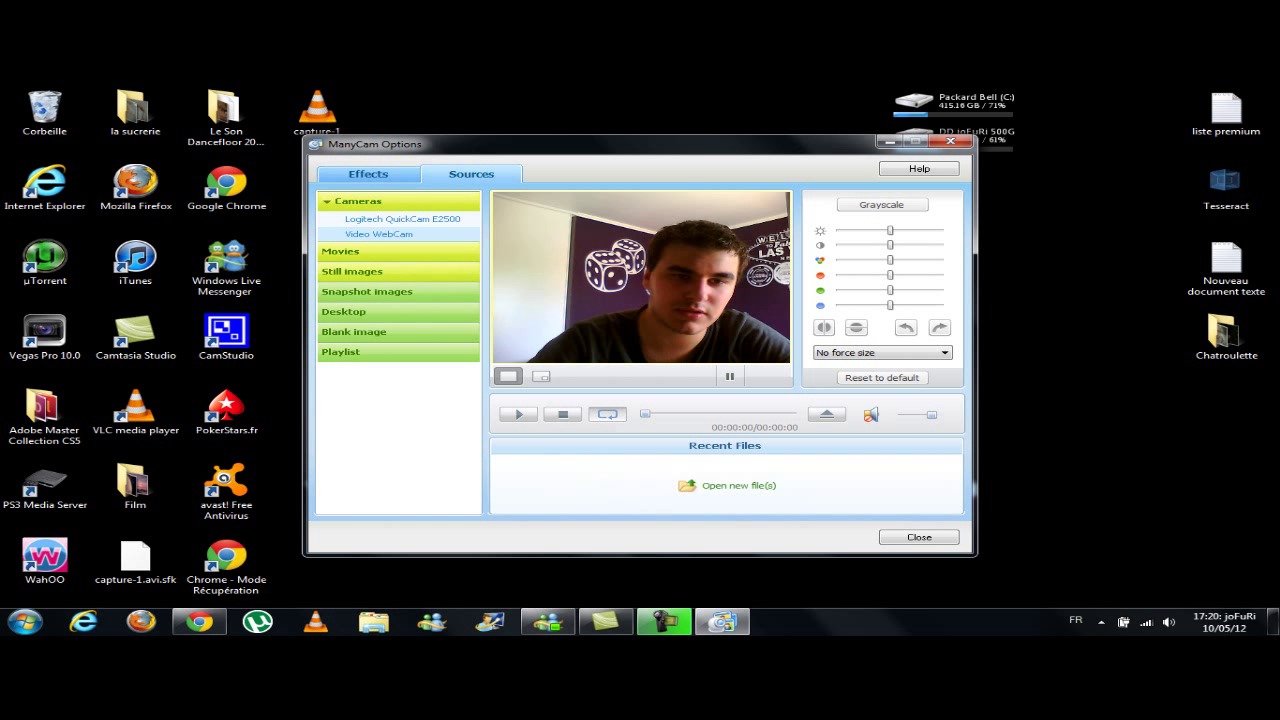
left_click(428, 273)
left_click(696, 464)
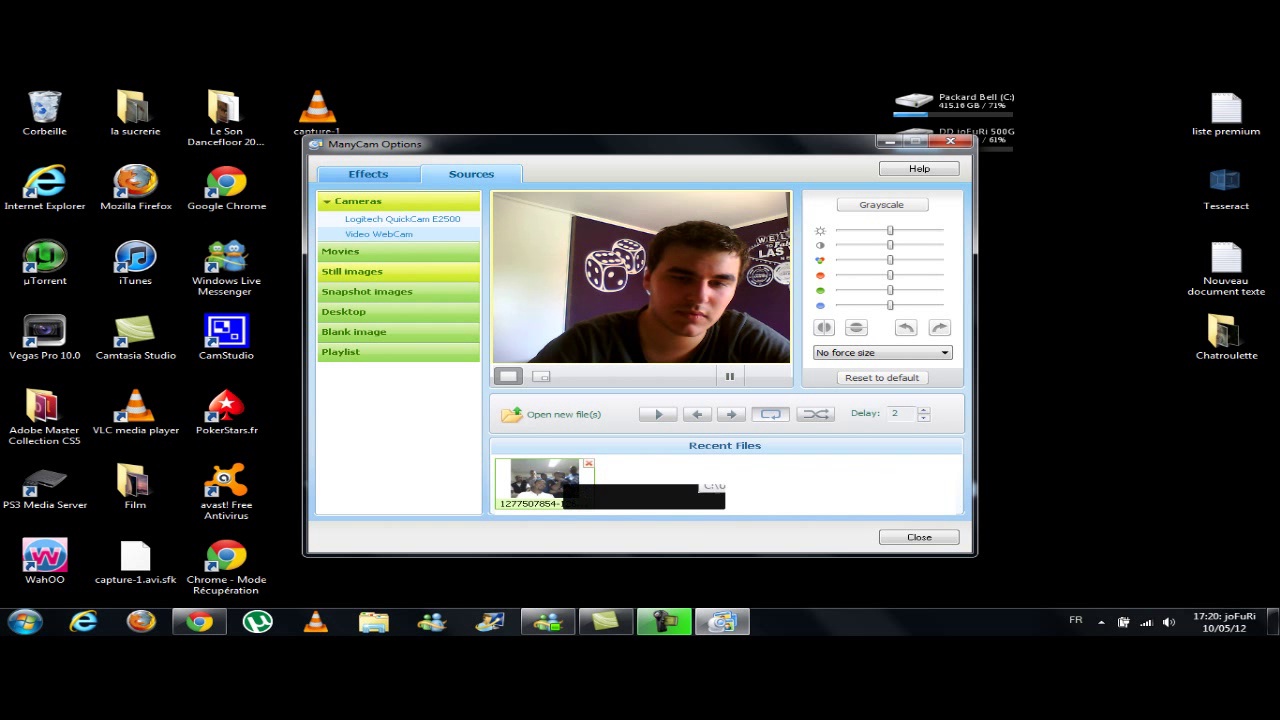
left_click(589, 464)
left_click(398, 252)
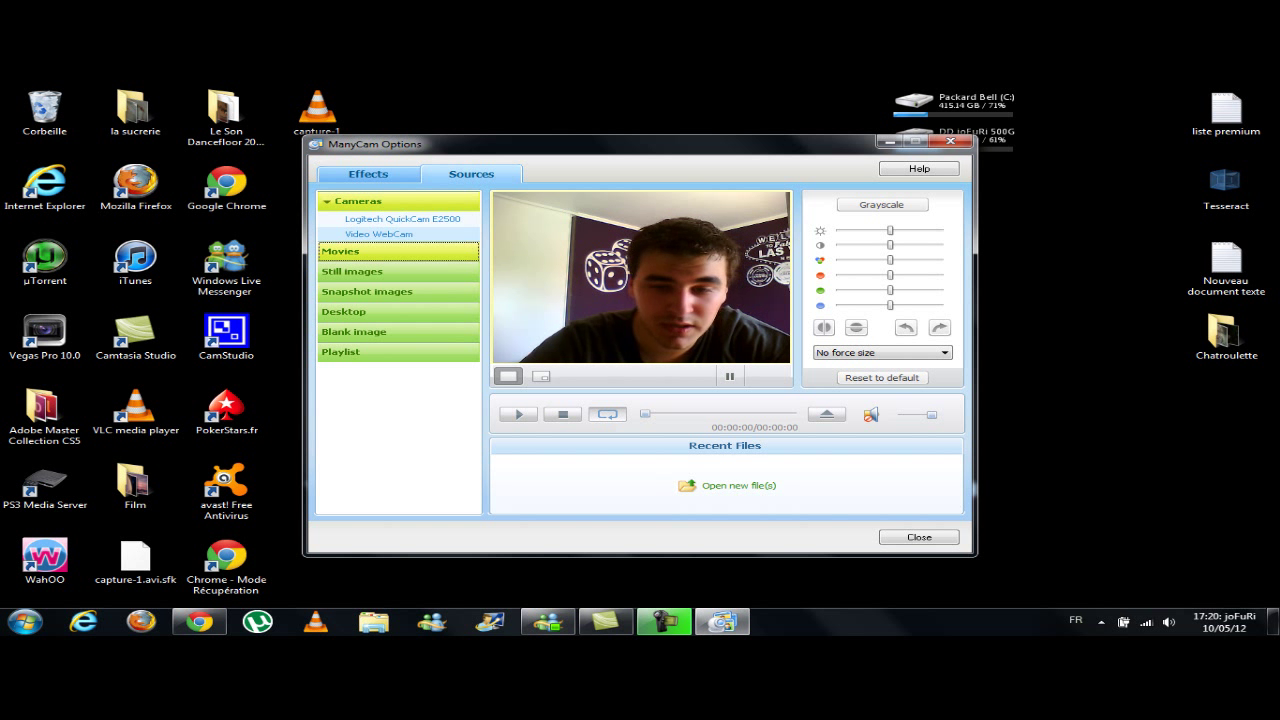
left_click(738, 486)
left_click(740, 507)
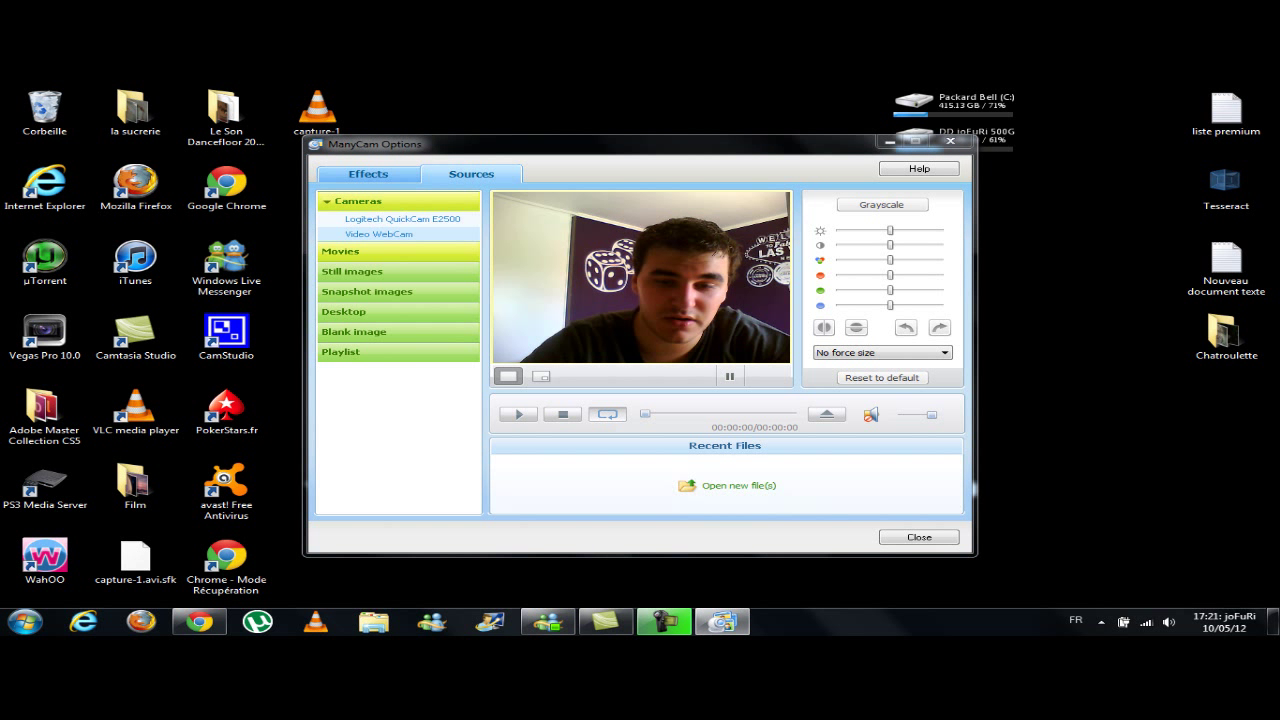
left_click(946, 162)
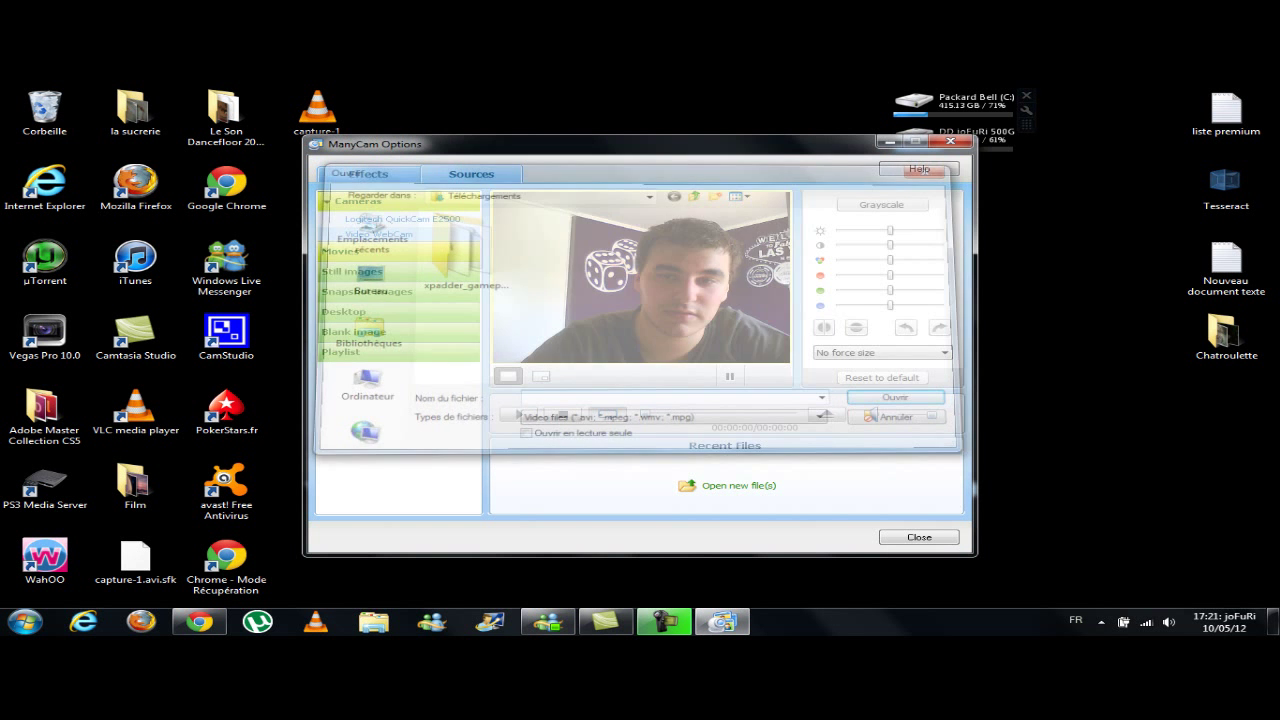
key("Return")
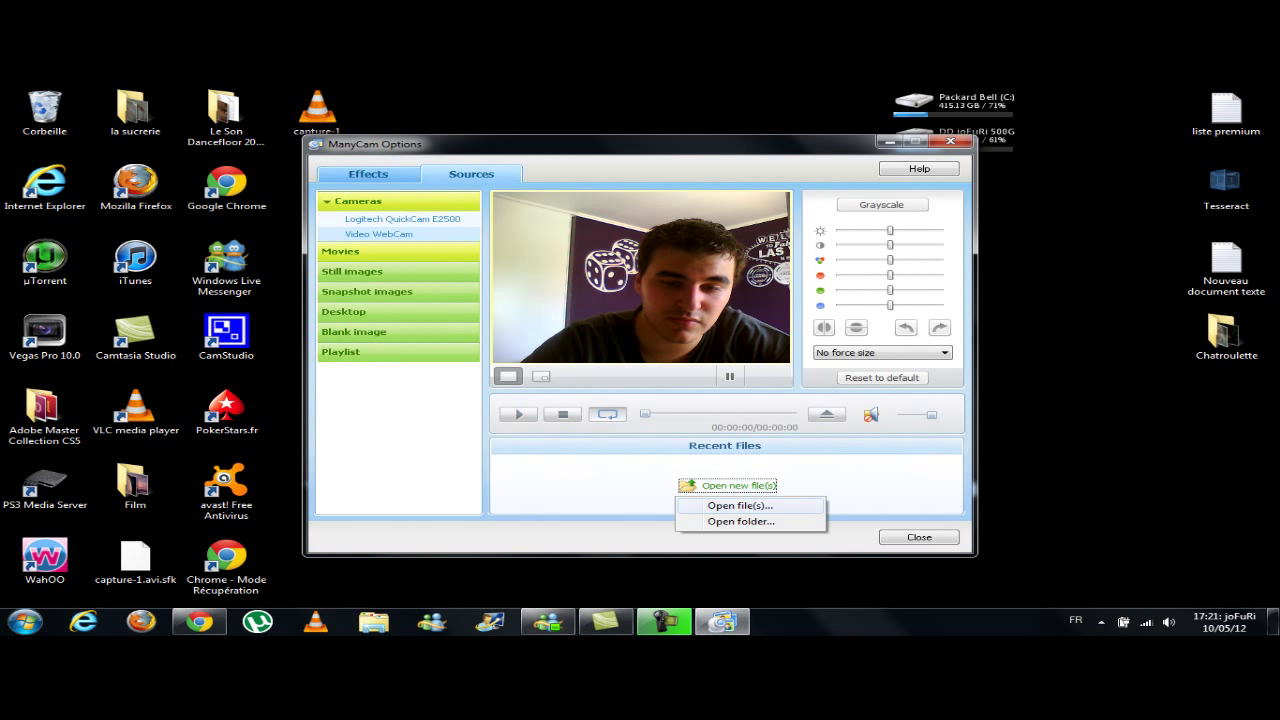
key("Down")
key("Up")
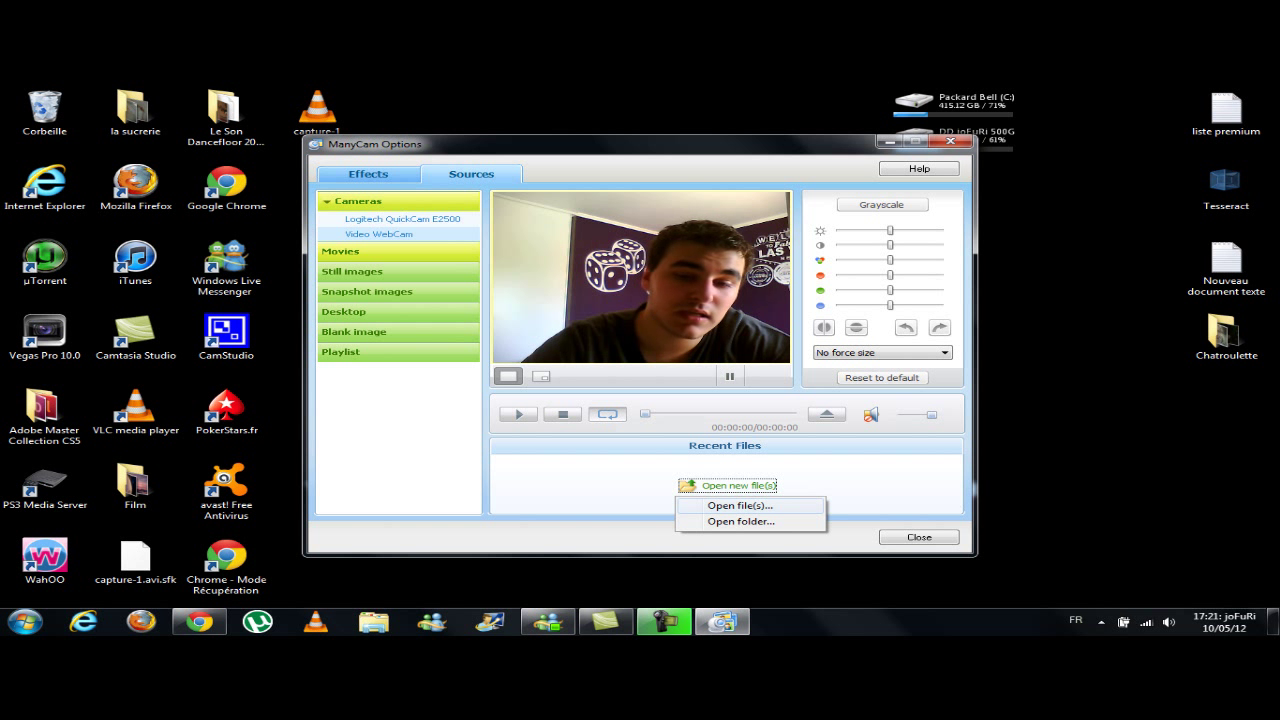
key("Down")
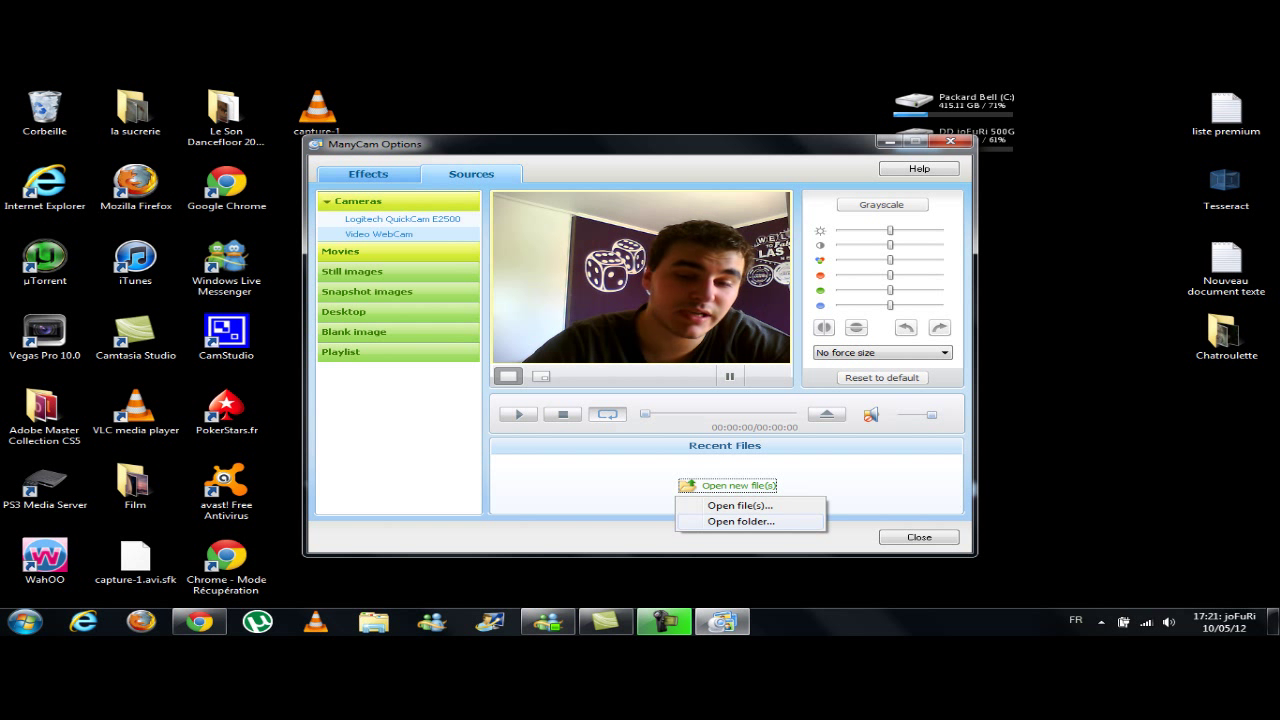
- Start adding new movie files to the Movies source and look through the Desktop and the personal user folder
left_click(740, 506)
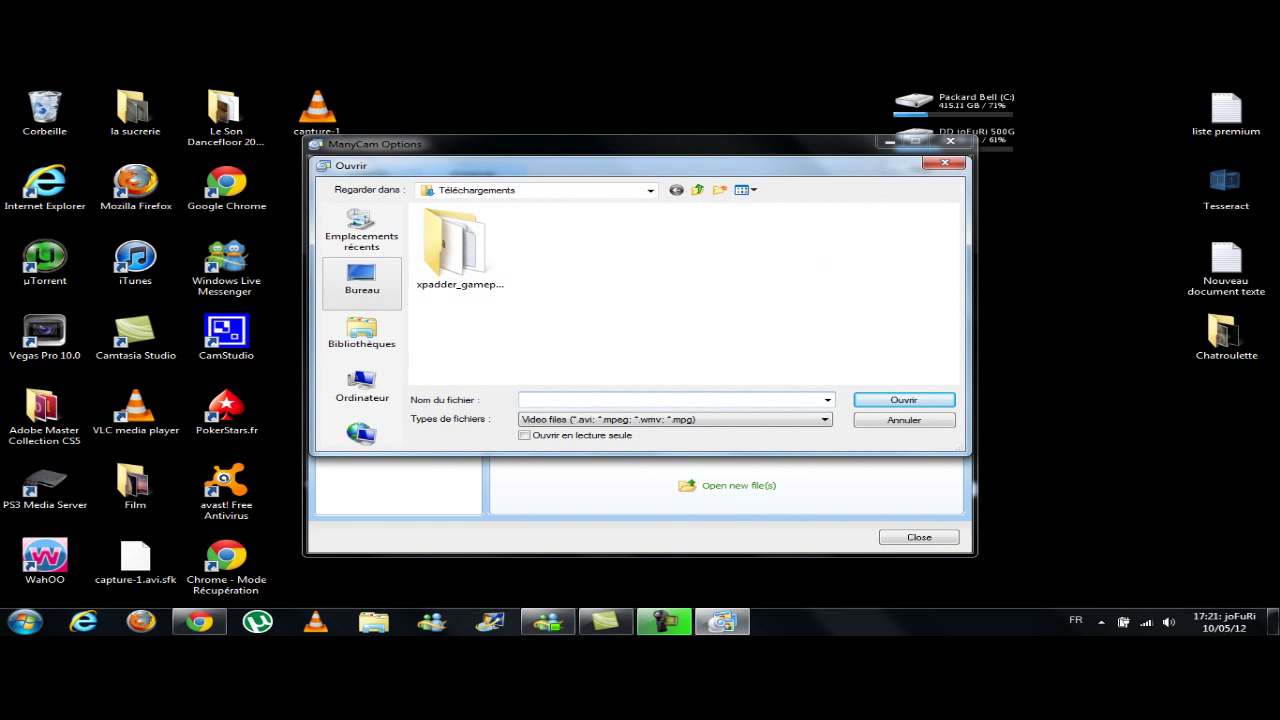
left_click(362, 282)
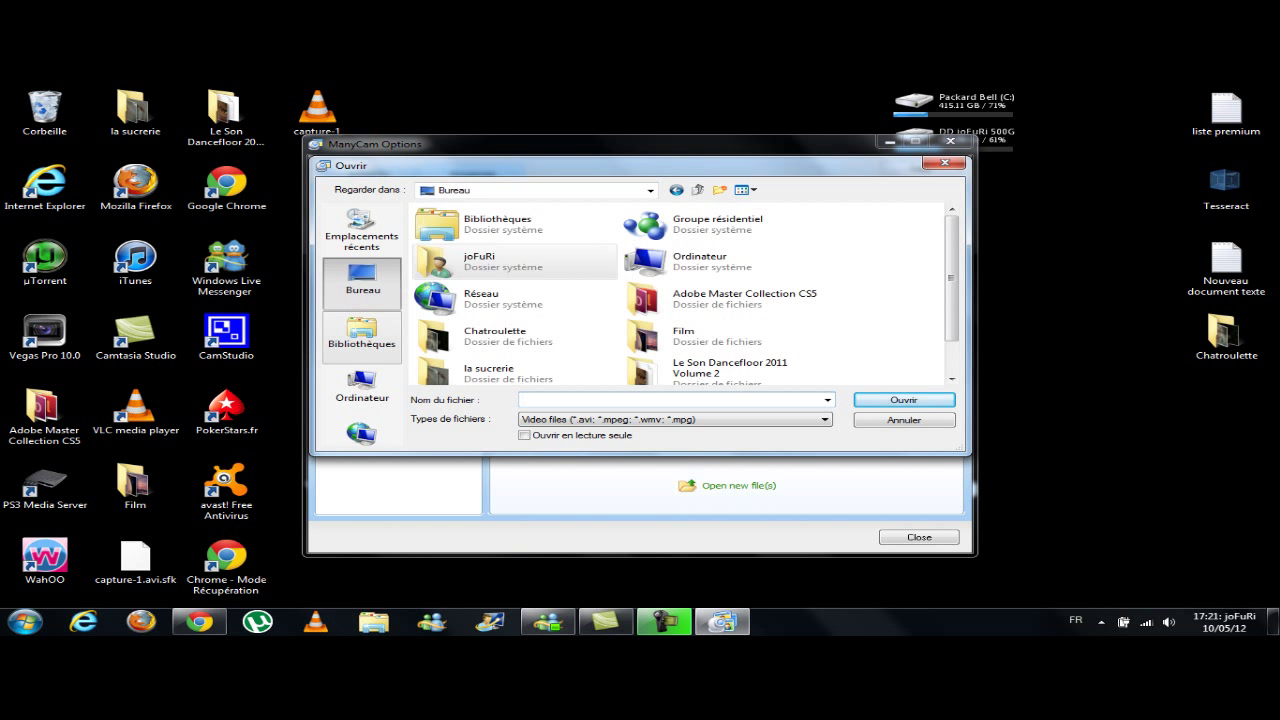
scroll(680, 295, "down", 1)
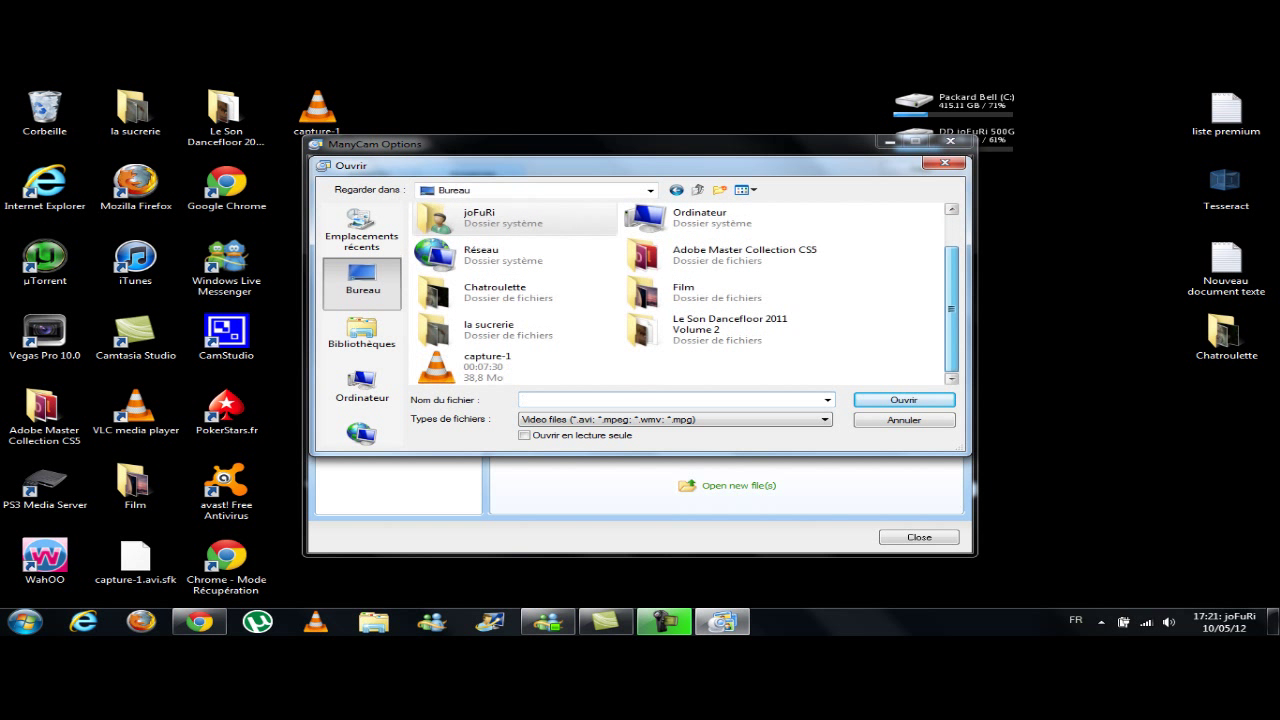
scroll(720, 295, "up", 1)
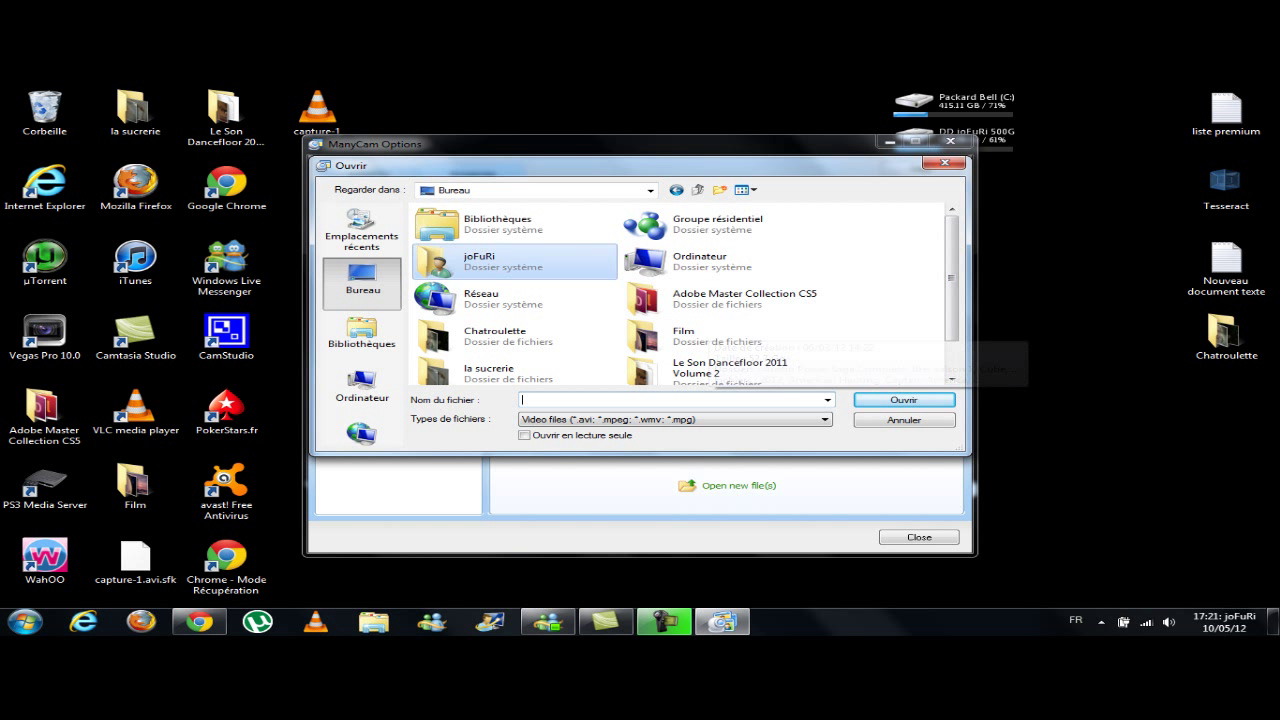
double_click(500, 262)
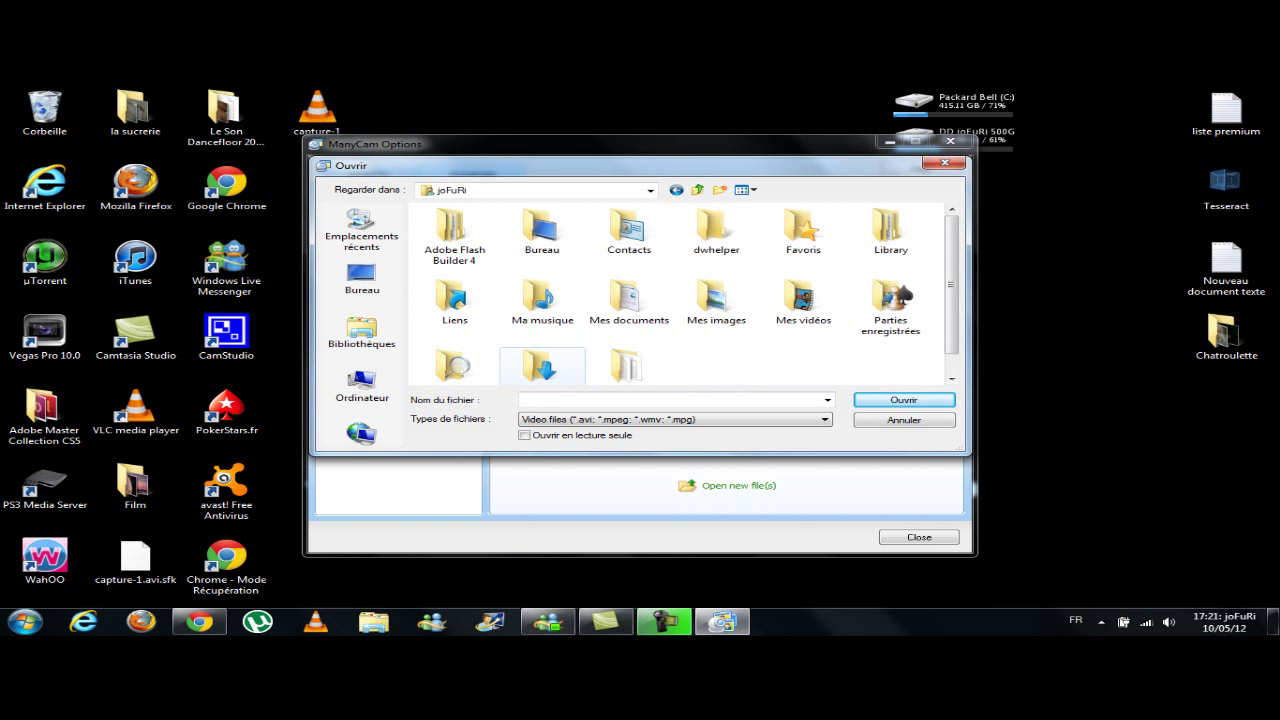
- Look through the Film folder and the channel's tutorial folder on the 500G hard drive for a movie file
left_click(362, 385)
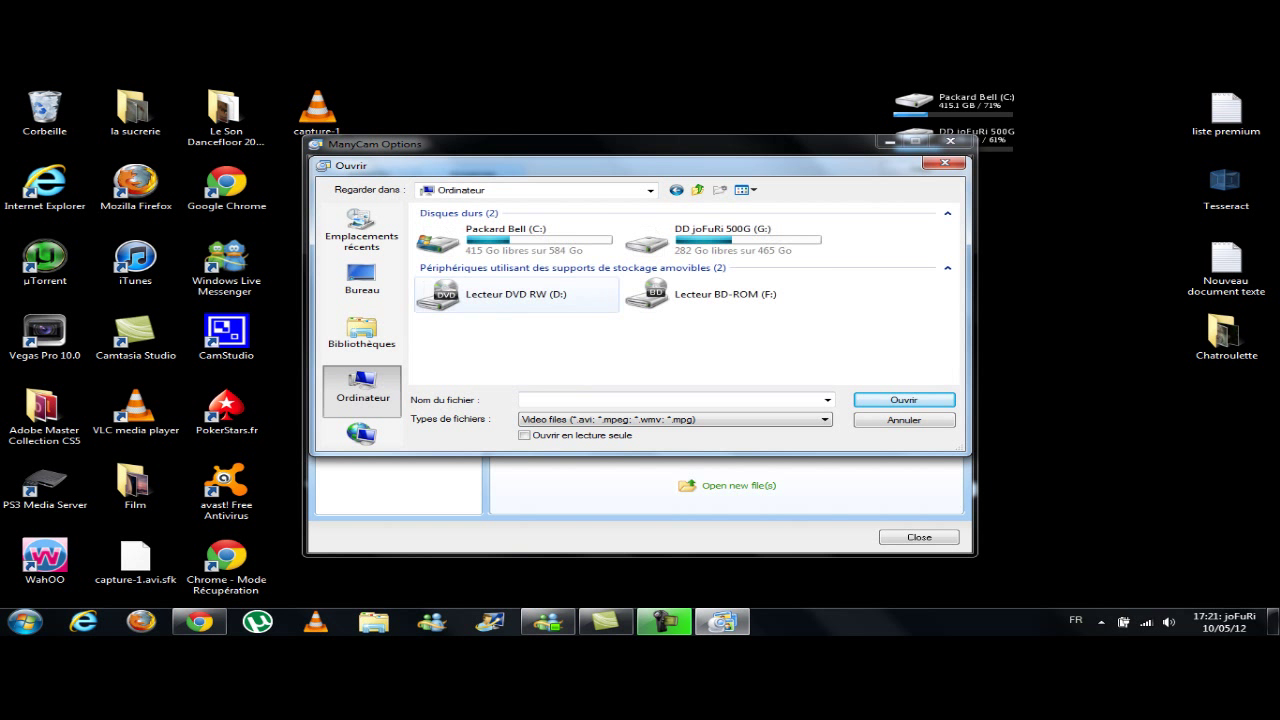
double_click(700, 240)
double_click(460, 227)
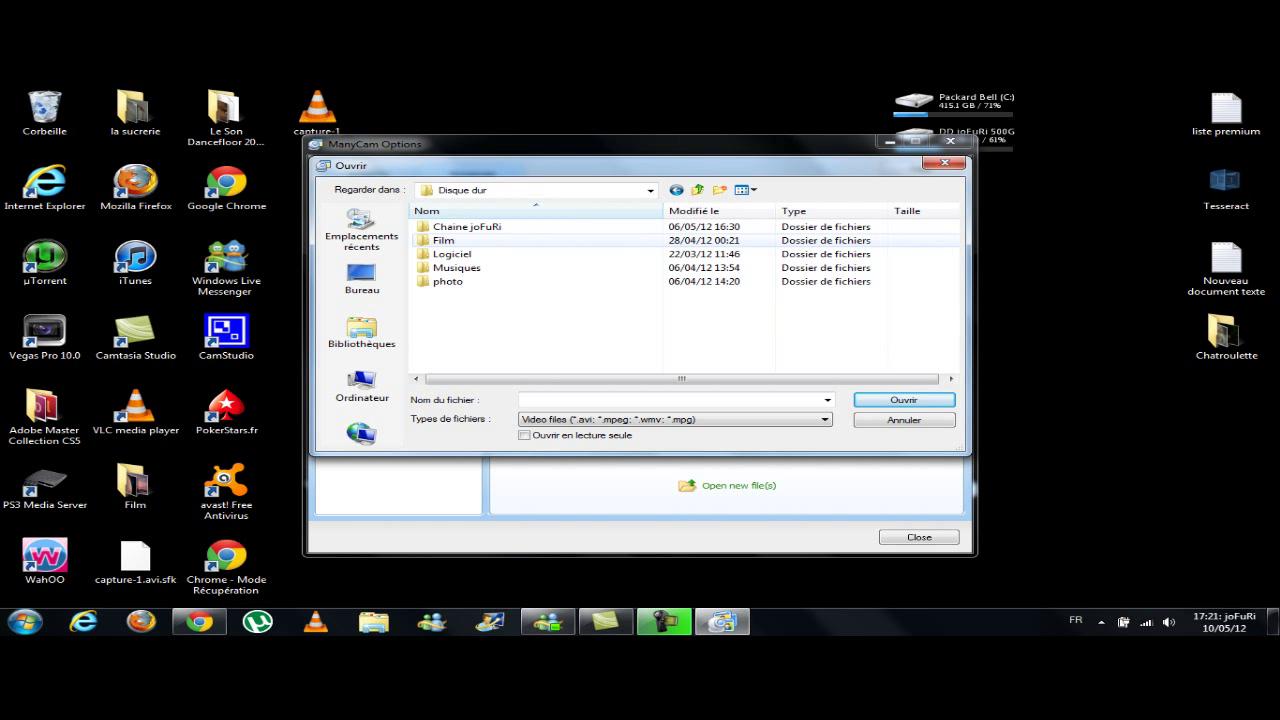
double_click(443, 240)
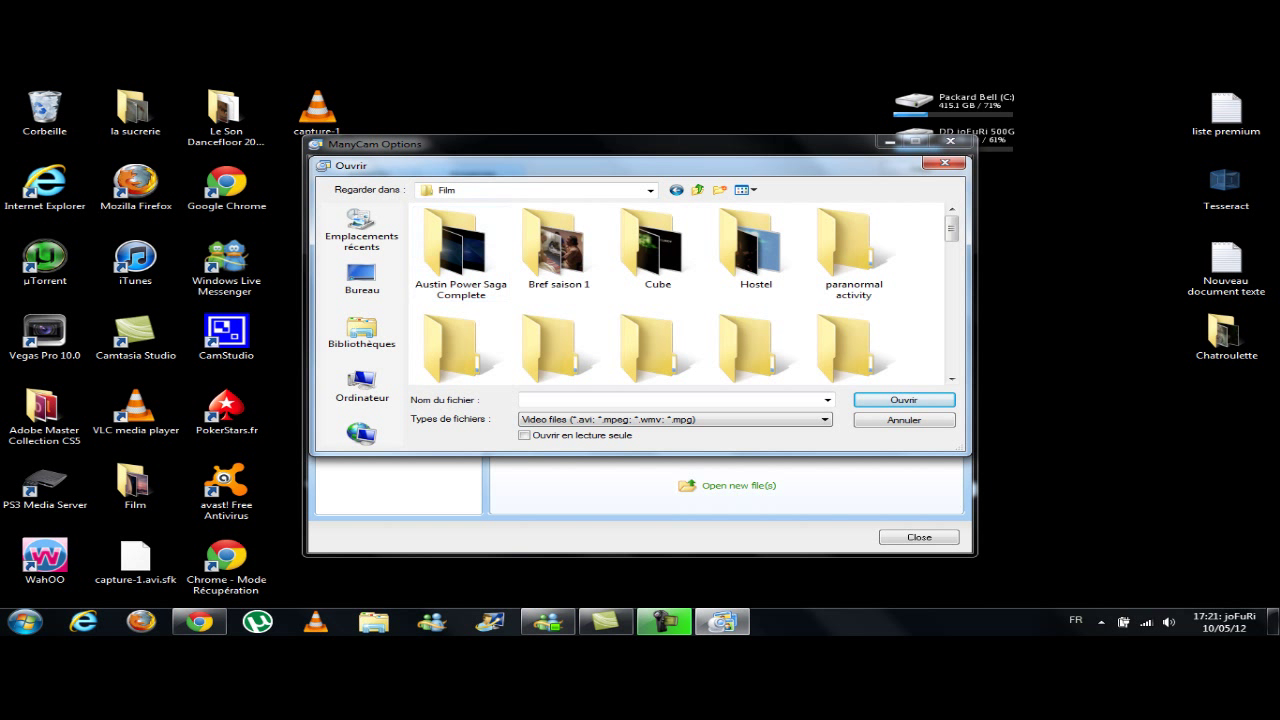
left_click(677, 190)
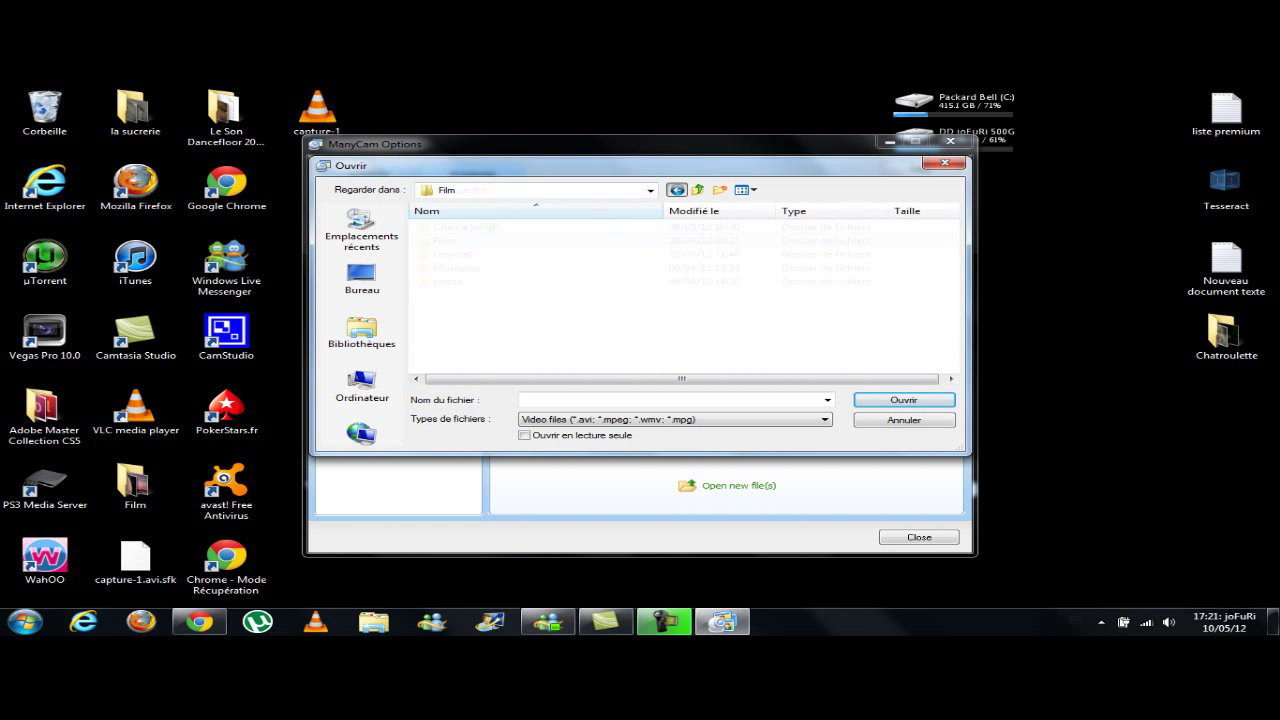
double_click(467, 227)
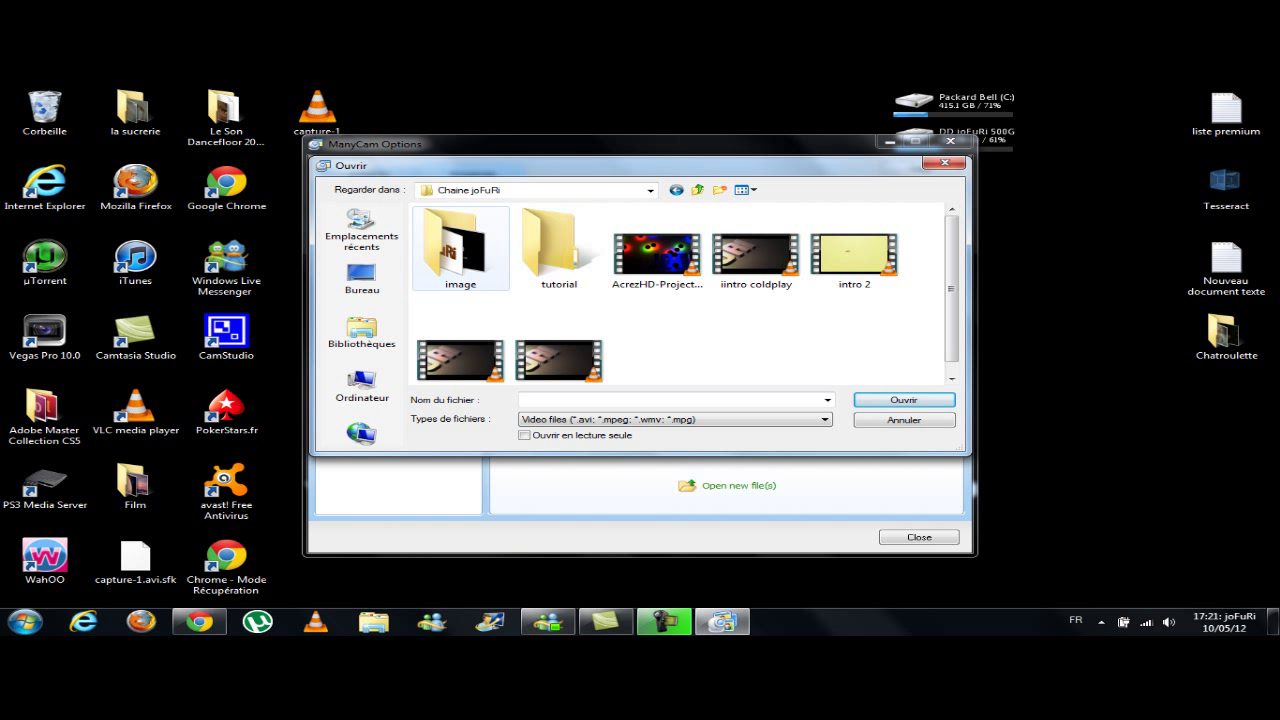
double_click(559, 250)
scroll(680, 290, "down", 5)
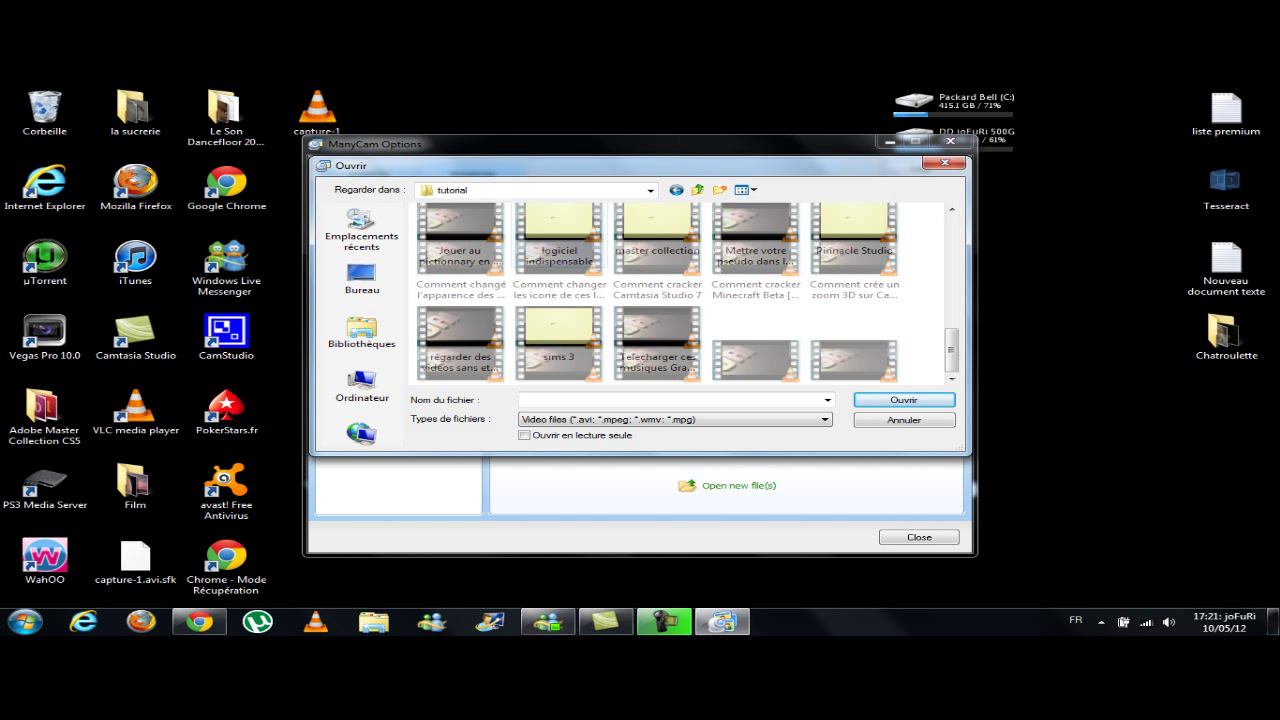
left_click(676, 189)
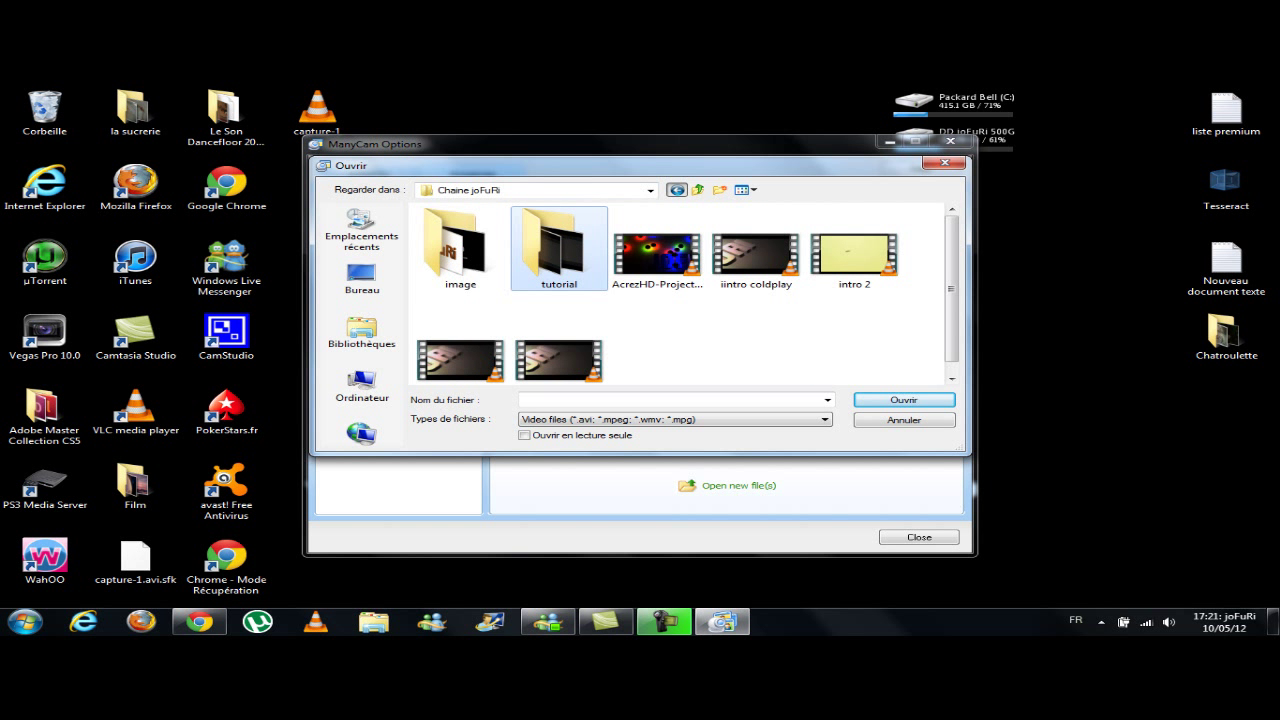
left_click(676, 189)
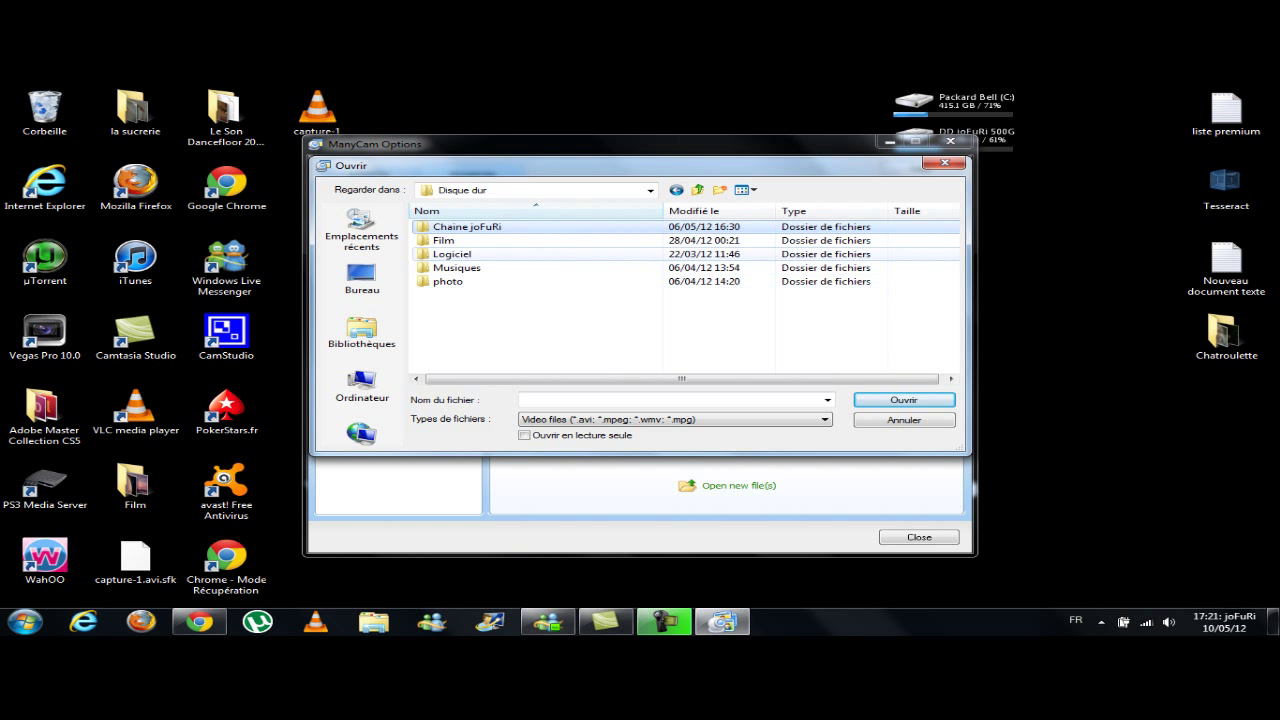
- Look through the Logiciel and photo folders on the hard drive, and cancel the movie file selection
left_click(453, 254)
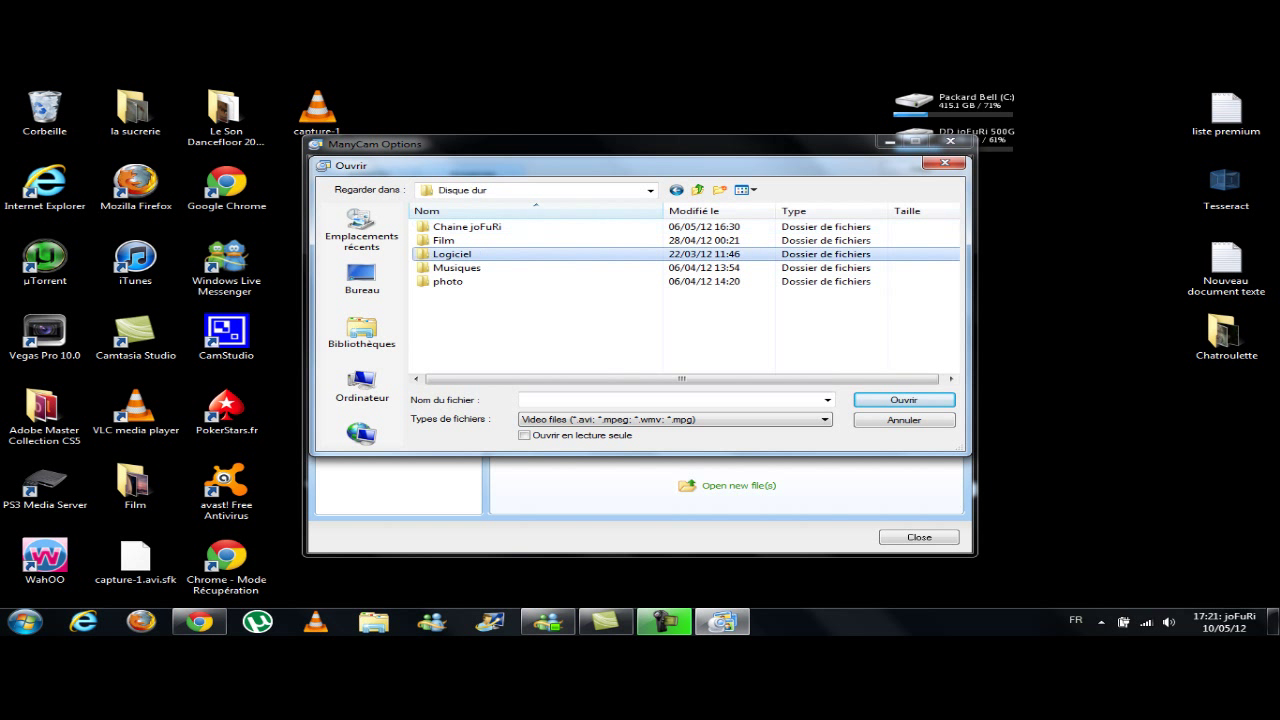
double_click(452, 254)
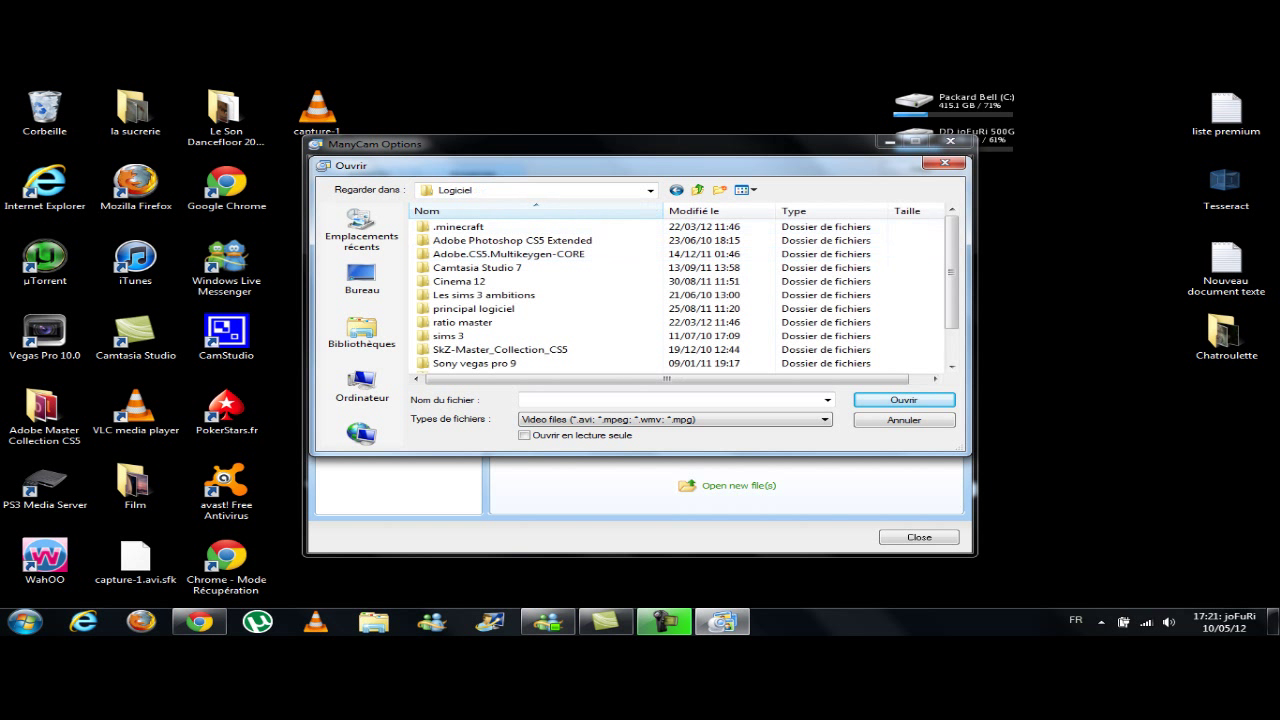
left_click(676, 189)
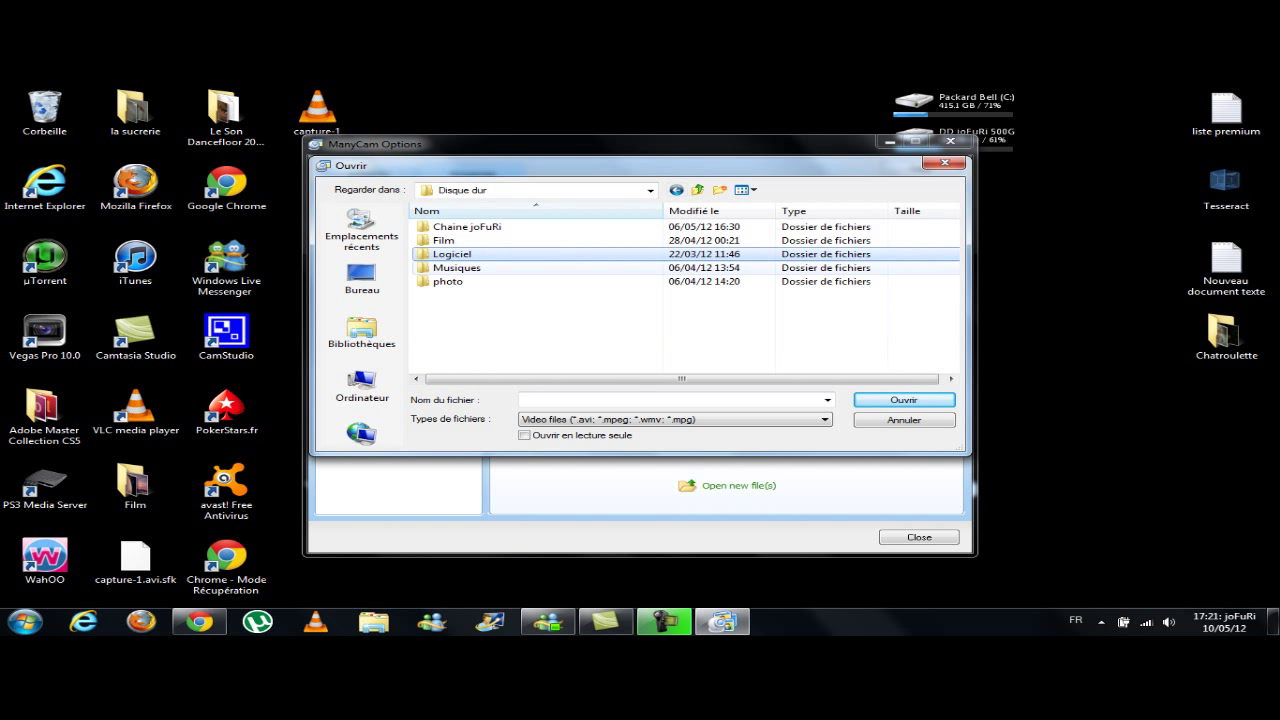
left_click(468, 281)
double_click(448, 281)
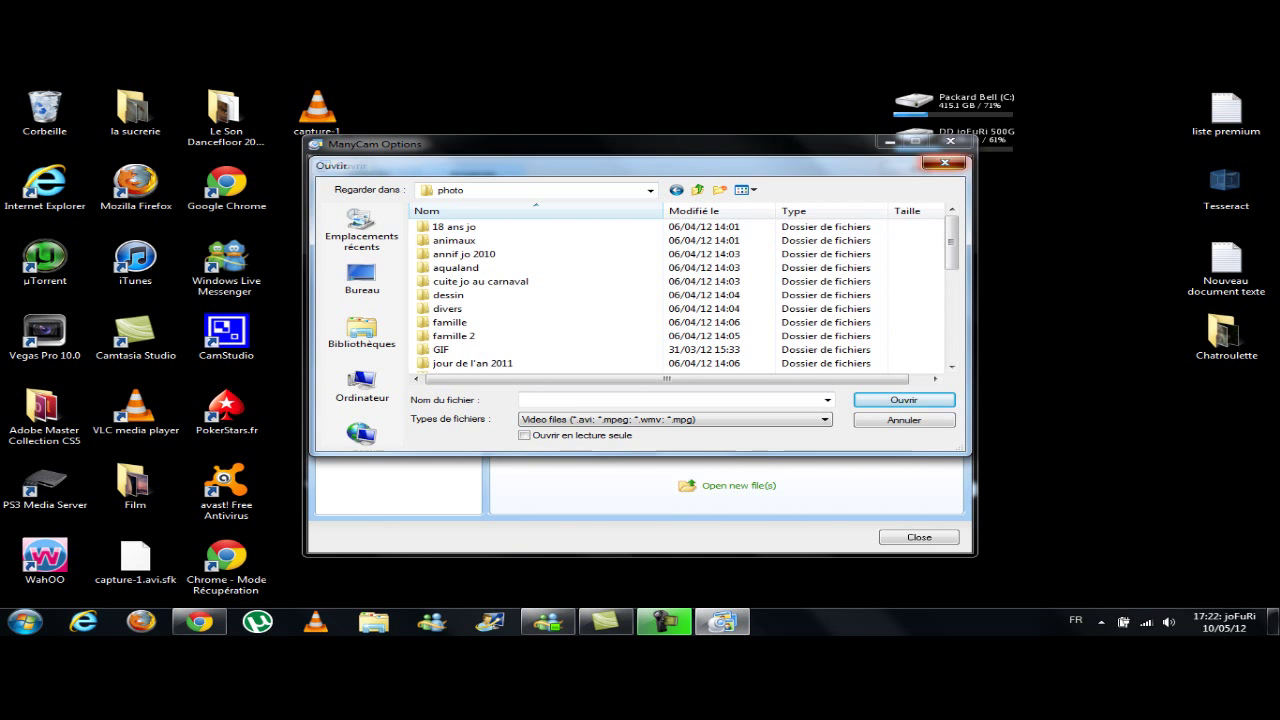
left_click(944, 163)
left_click(25, 622)
key("super")
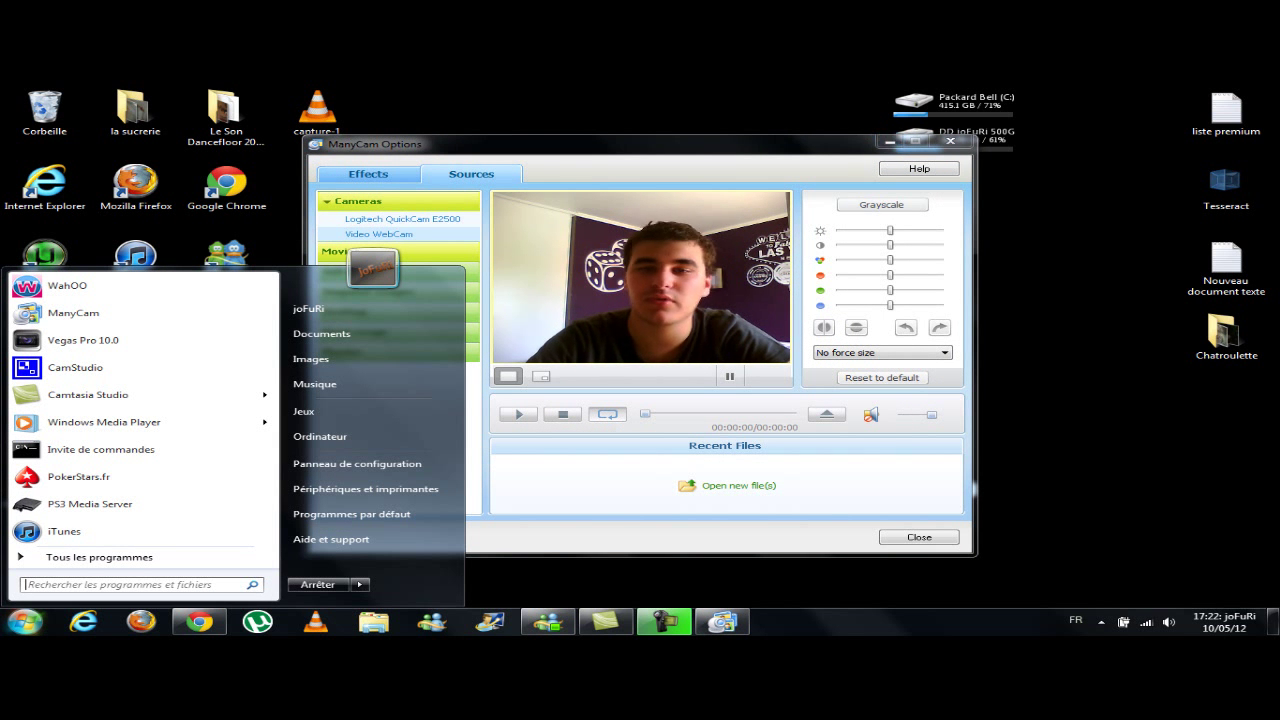
key("Escape")
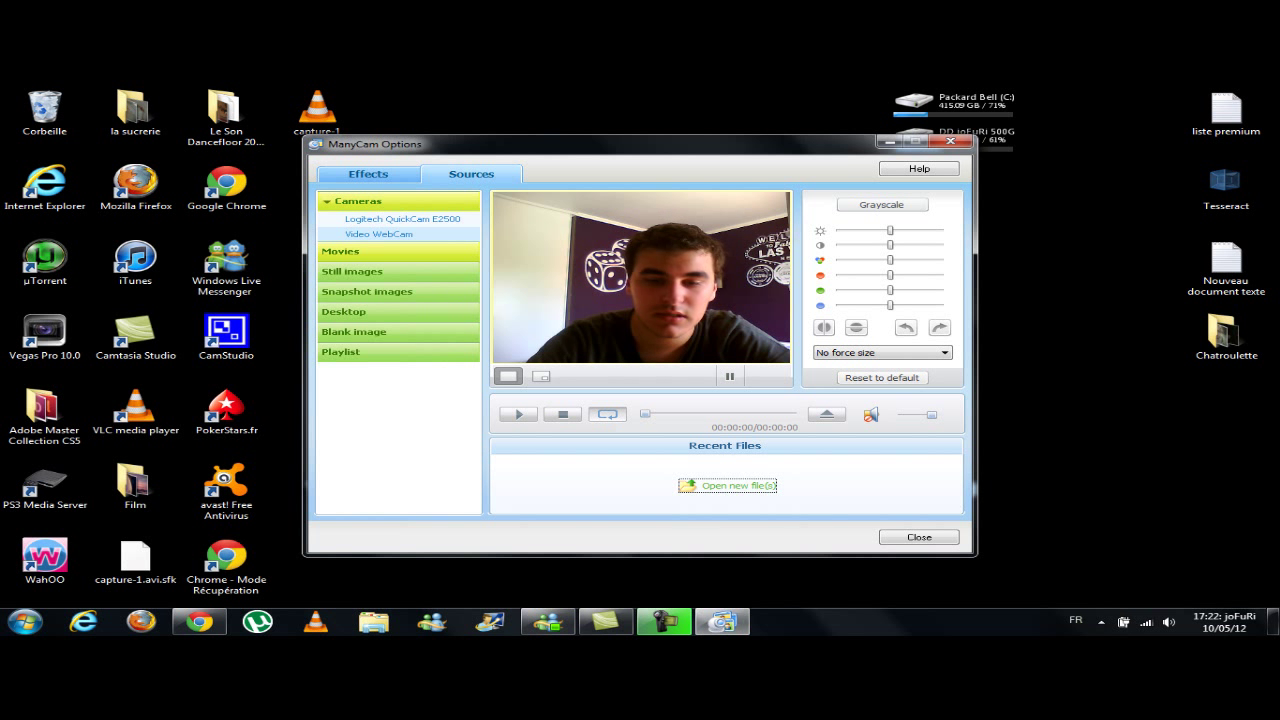
- Add both videos from the Desktop's Chatroulette folder, the doyouchat campaign and The Last Exorcism, to the Movies source
left_click(737, 486)
left_click(738, 506)
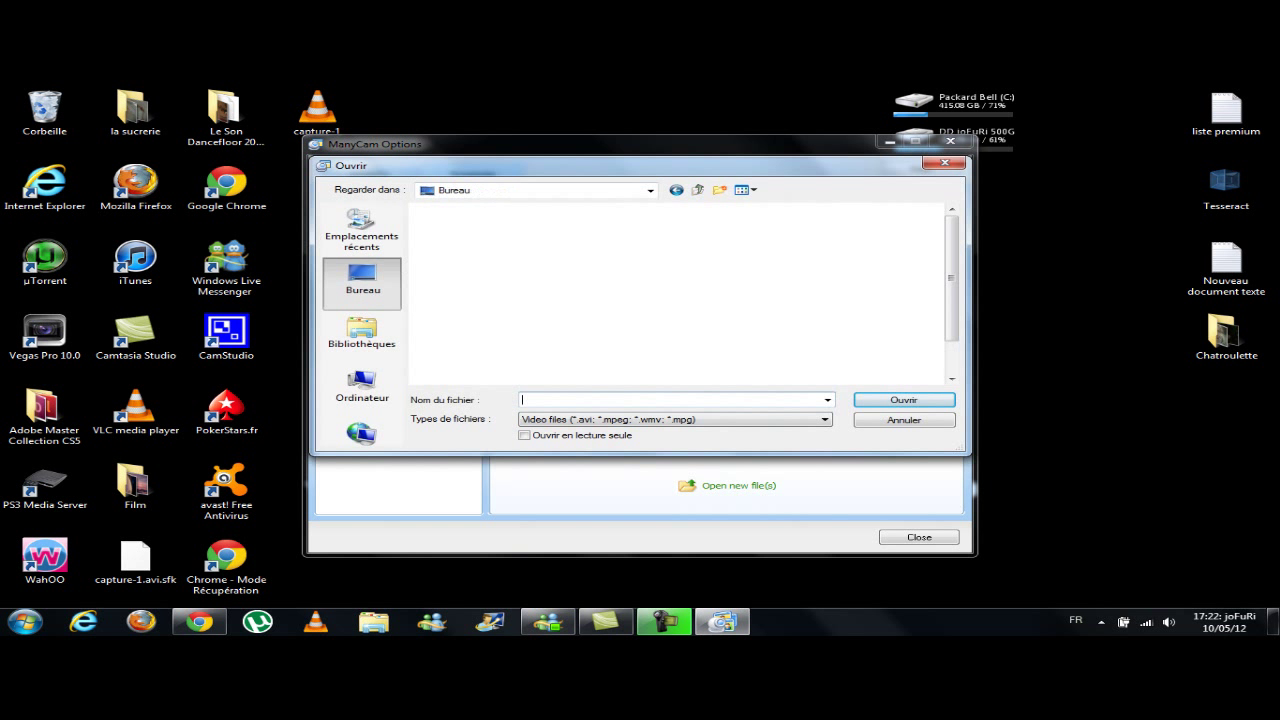
left_click_drag(951, 280, 951, 314)
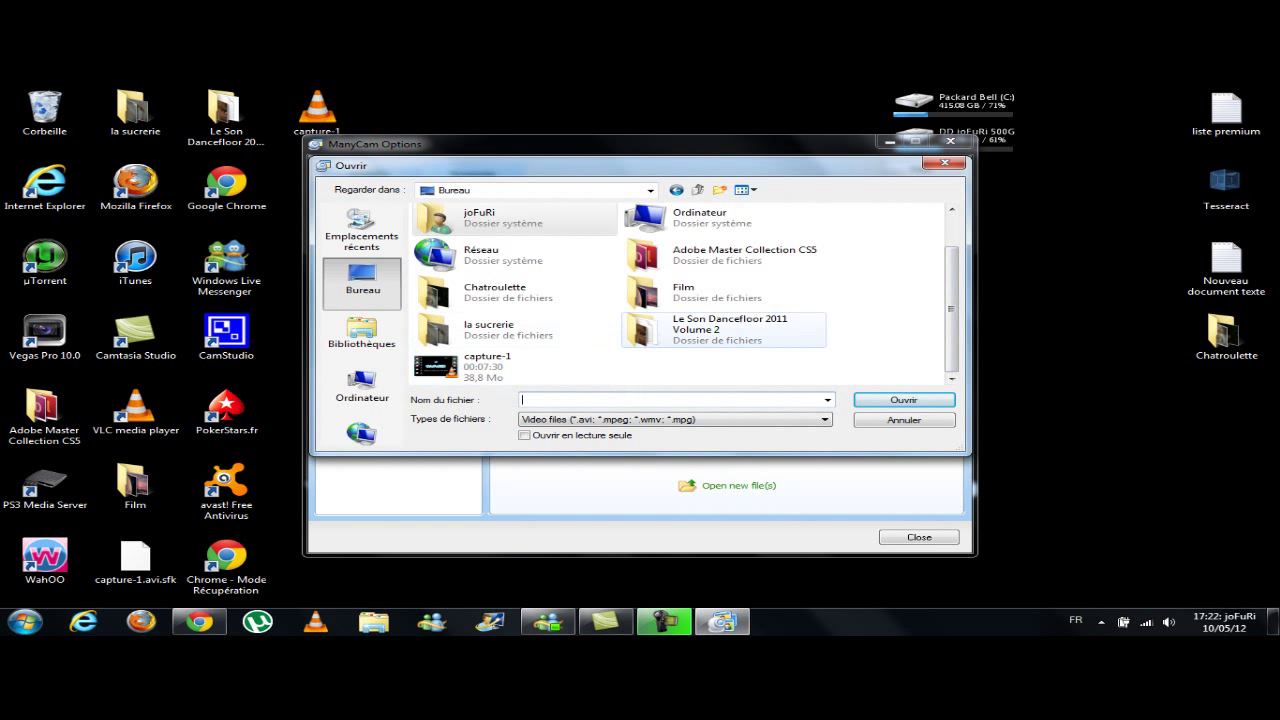
double_click(490, 292)
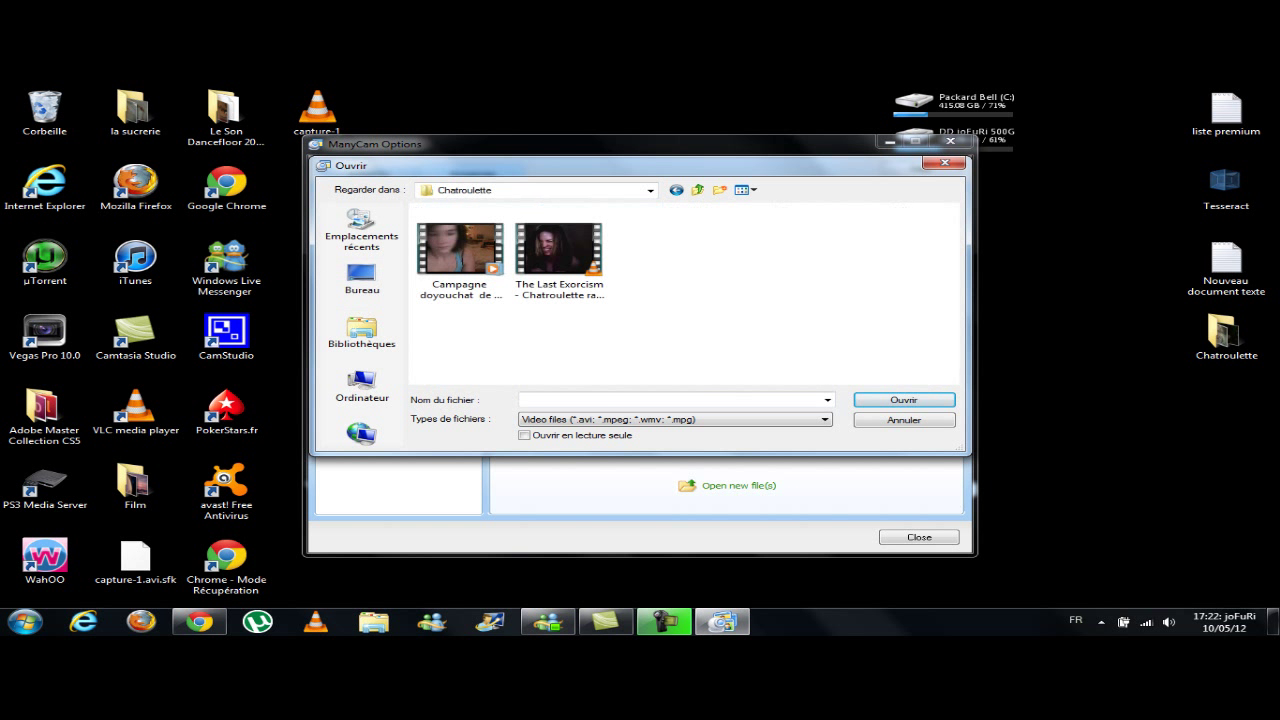
mouse_move(651, 259)
left_mouse_down()
mouse_move(410, 254)
mouse_move(651, 259)
left_mouse_up()
key("Return")
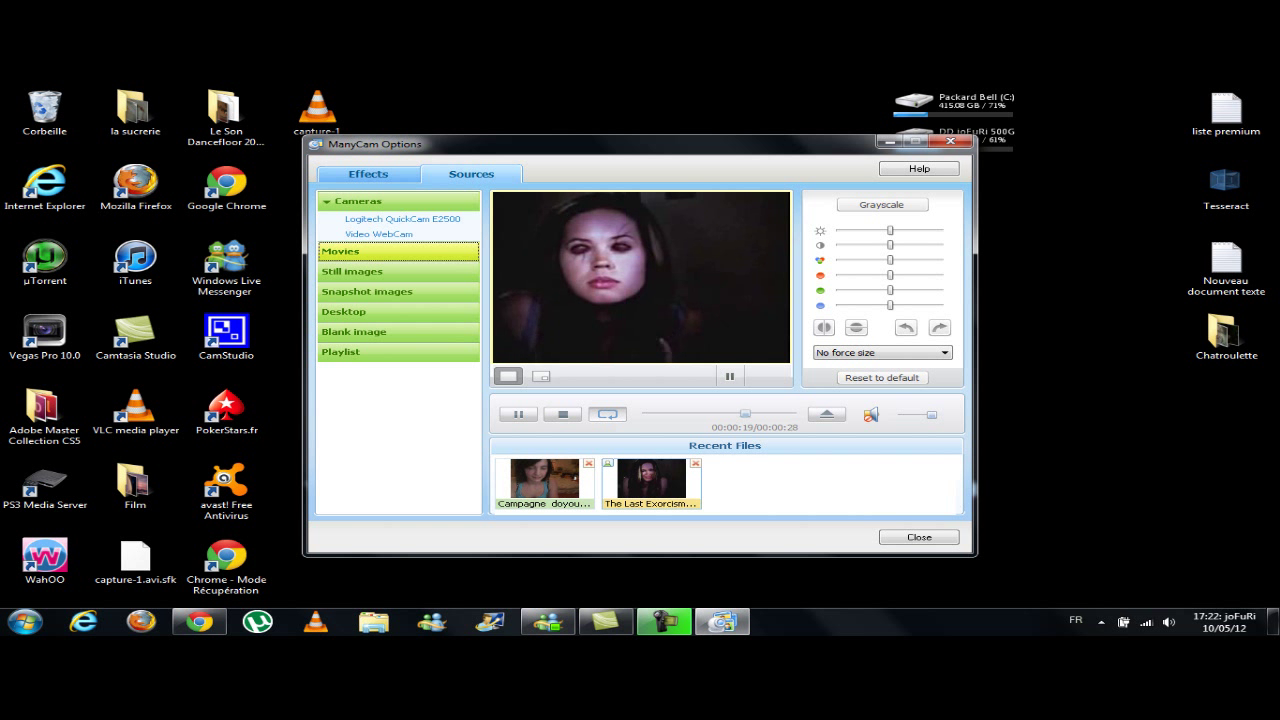
- Pause The Last Exorcism video and rewind it to the beginning
left_click(518, 414)
left_click_drag(757, 414, 671, 414)
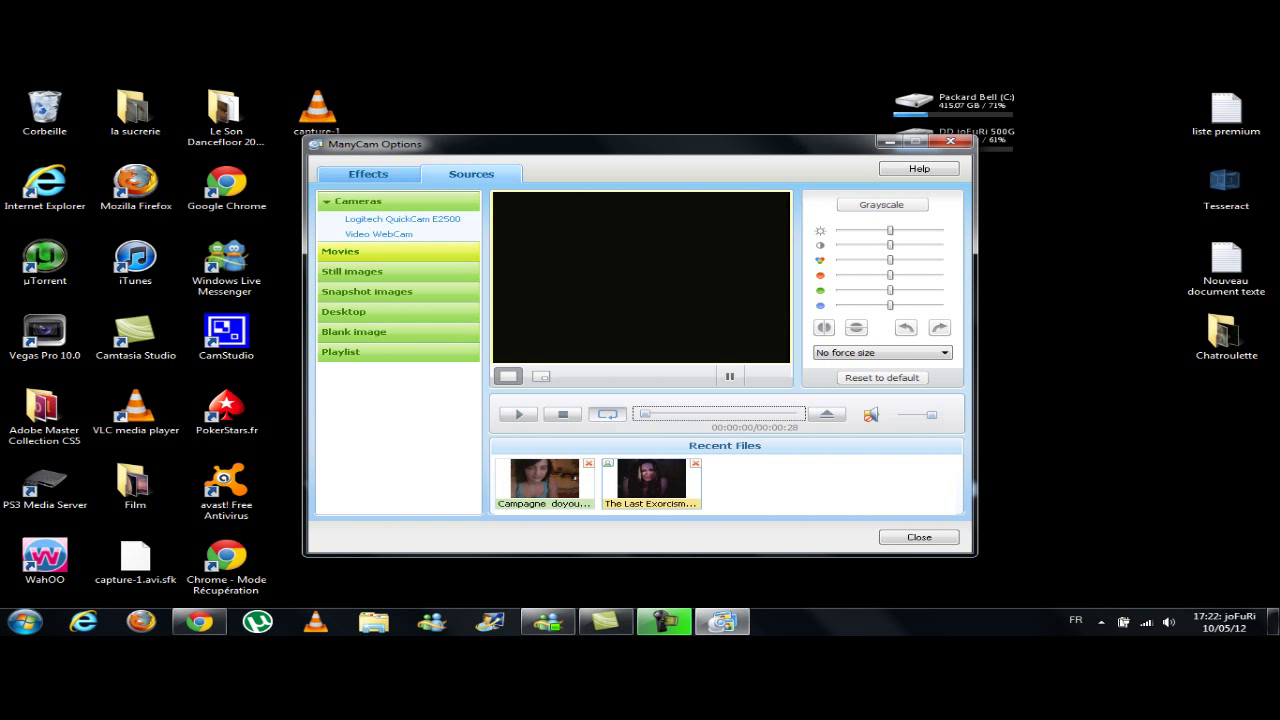
left_click(518, 414)
- Switch to Chrome, search Google for "Chatroulette" in a new tab, and open the bazoocam.org result
left_click(199, 622)
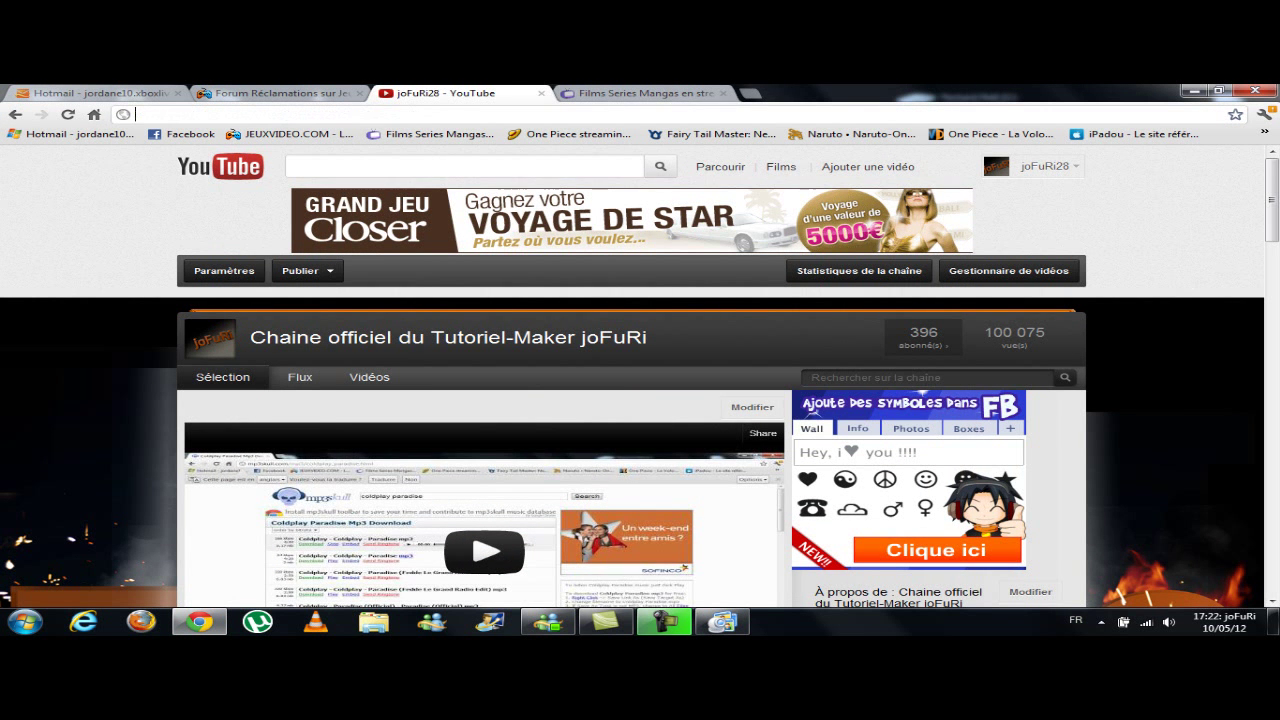
left_click(750, 93)
left_click(94, 114)
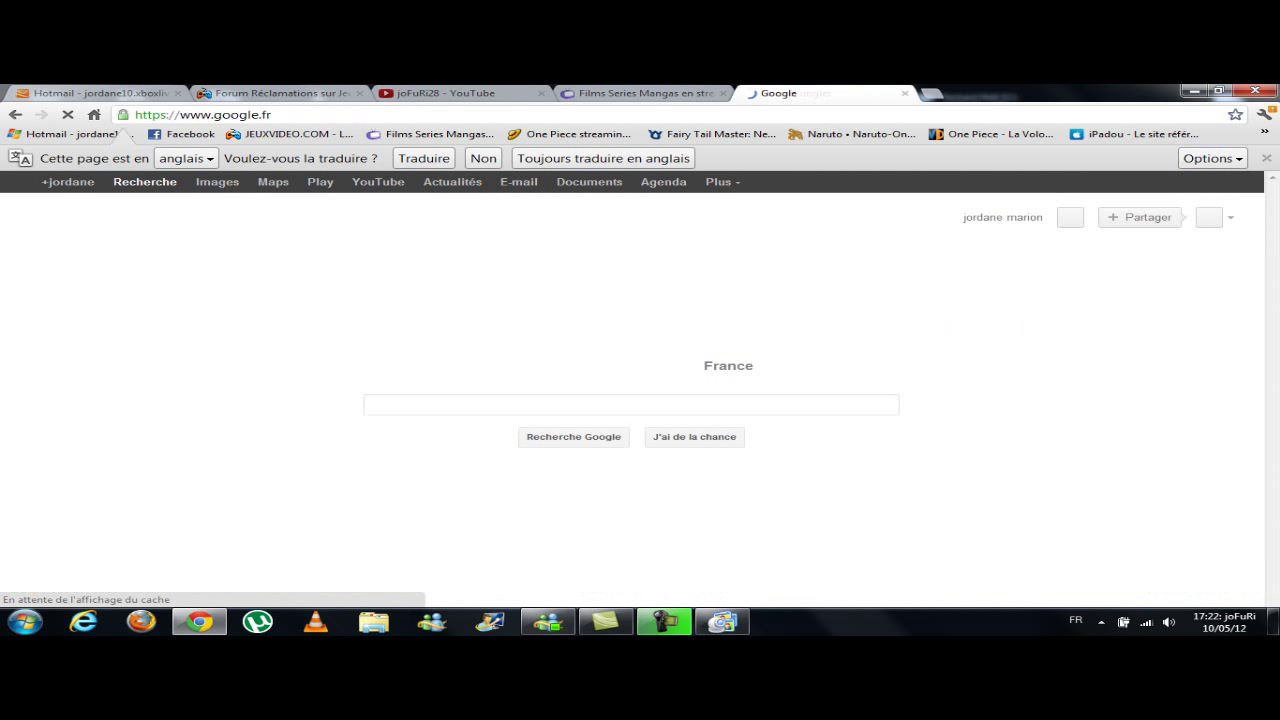
type("chatroule")
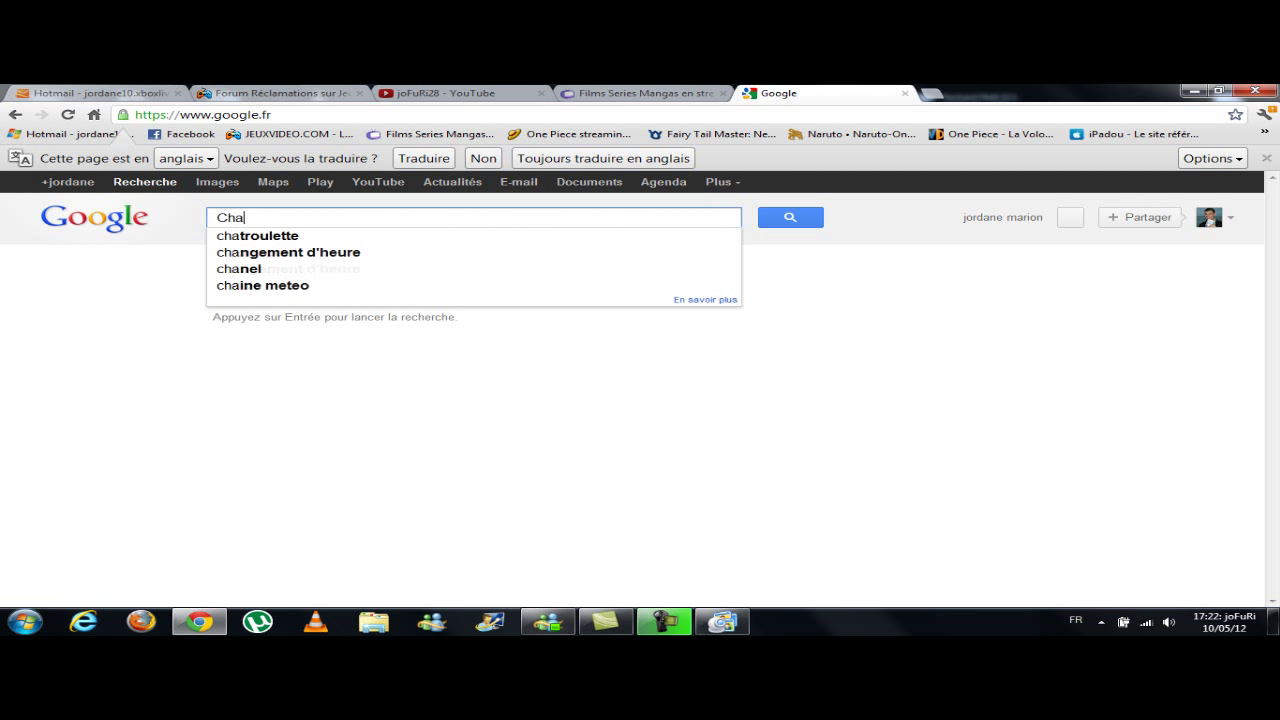
type("tte")
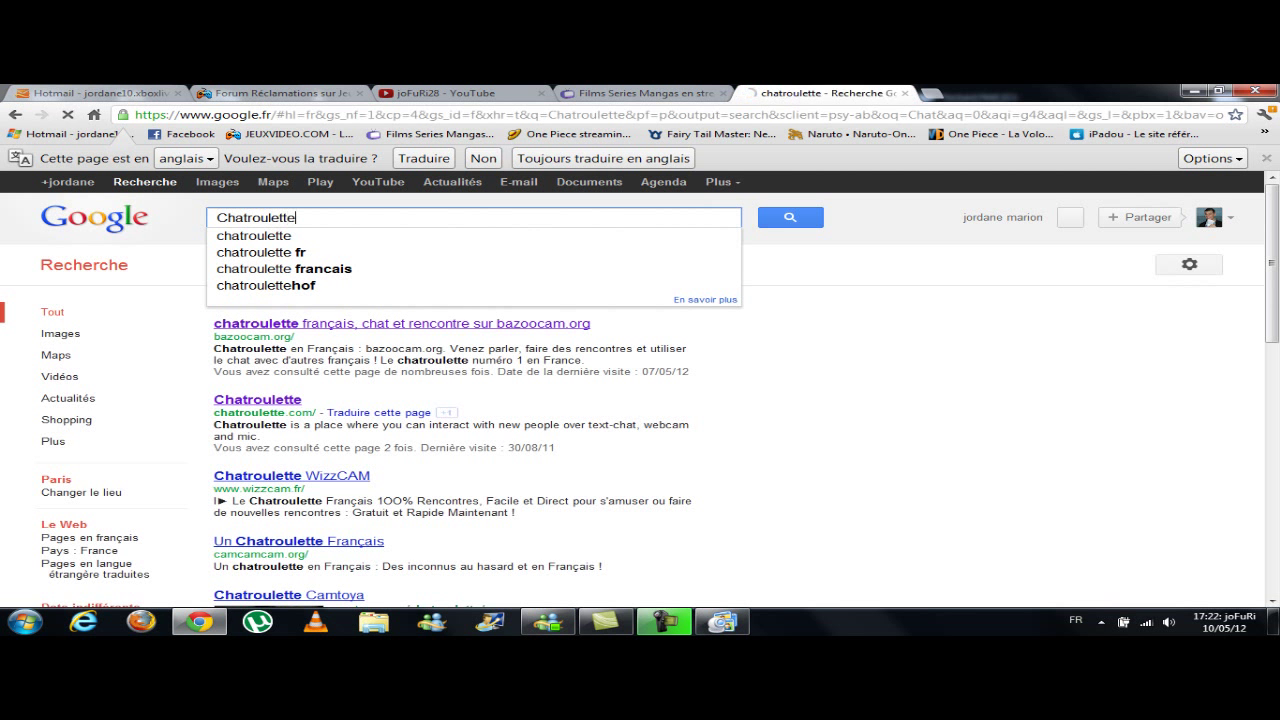
key("Return")
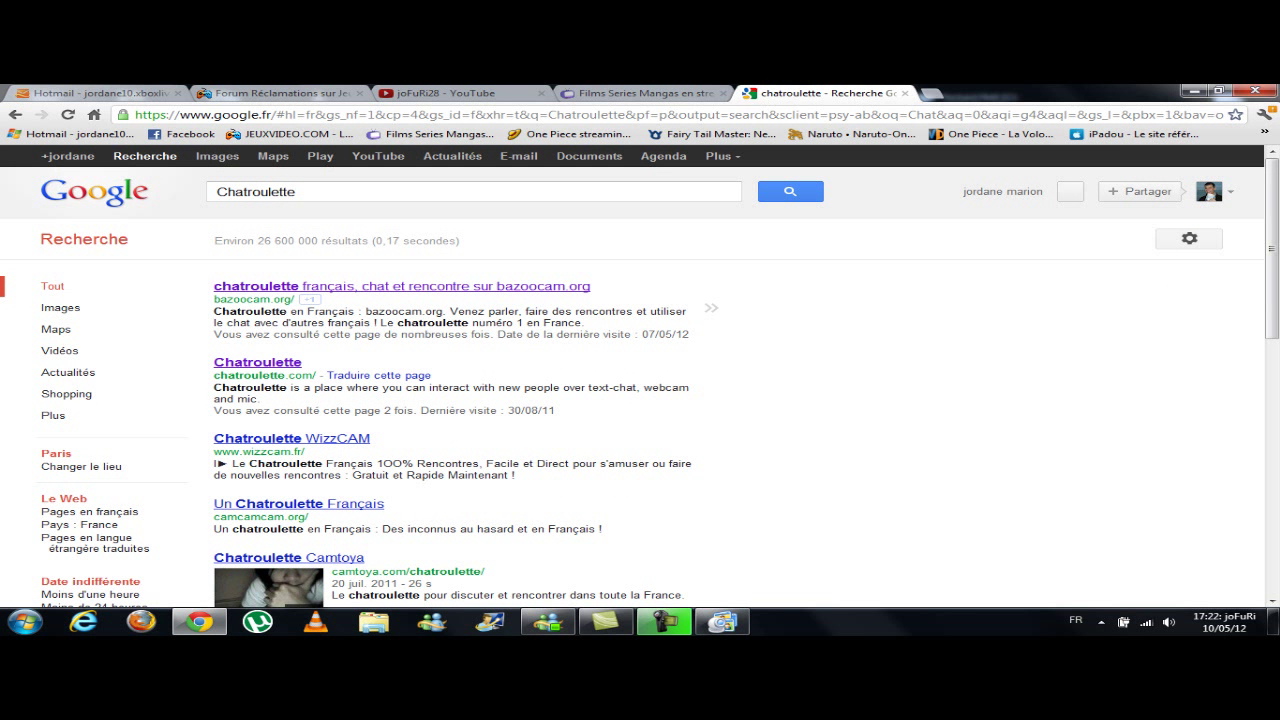
left_click(300, 287)
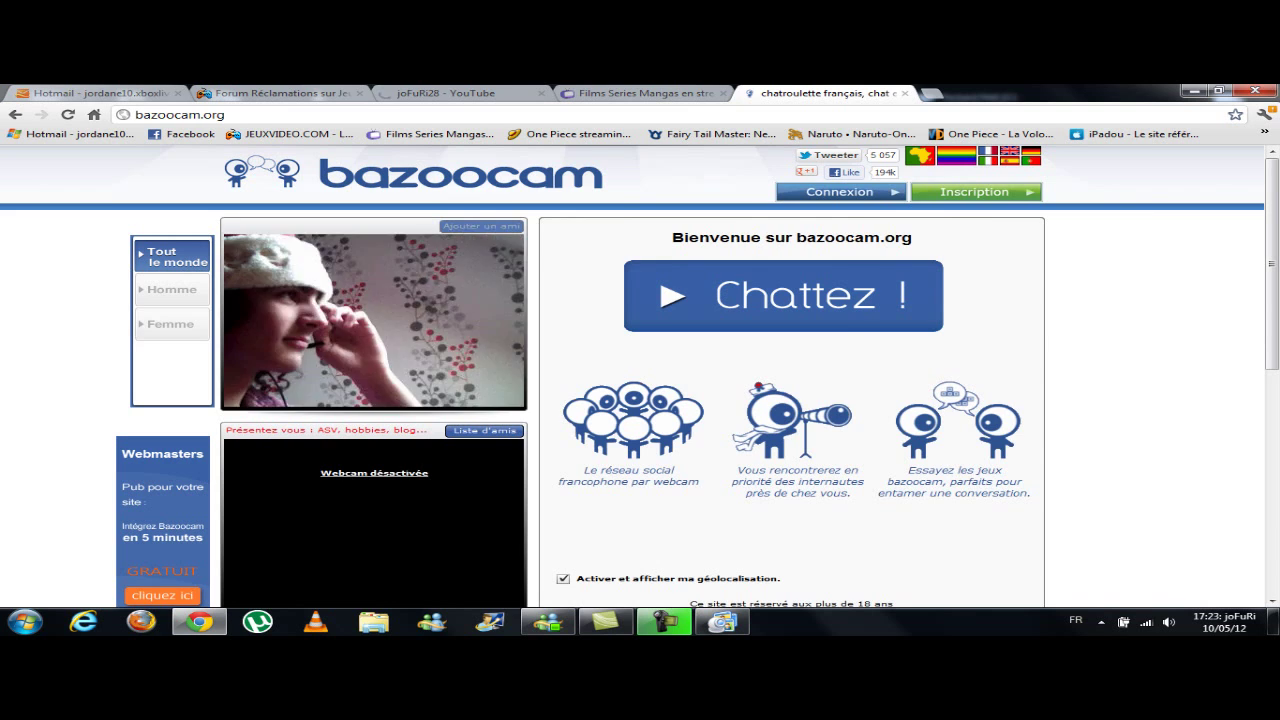
- Choose ManyCam Virtual Webcam as the camera for bazoocam.org in the Flash Player settings, and close the settings
scroll(640, 378, "down", 3)
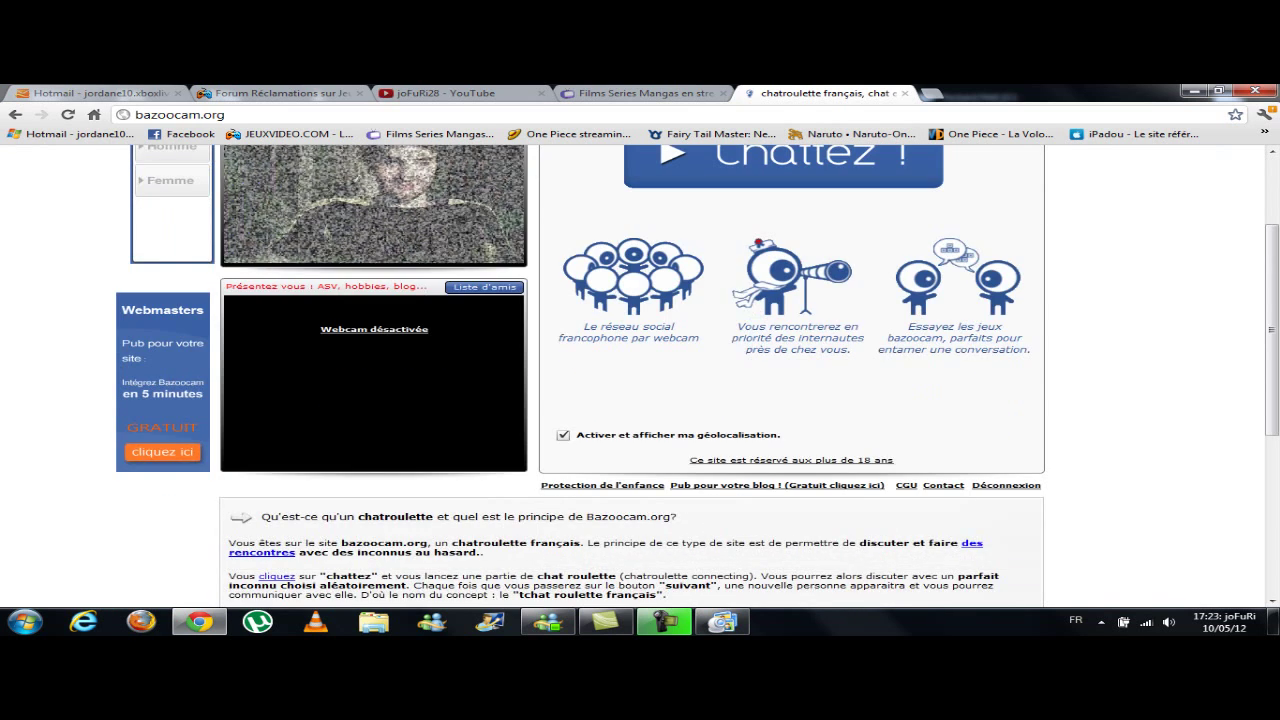
scroll(640, 378, "up", 1)
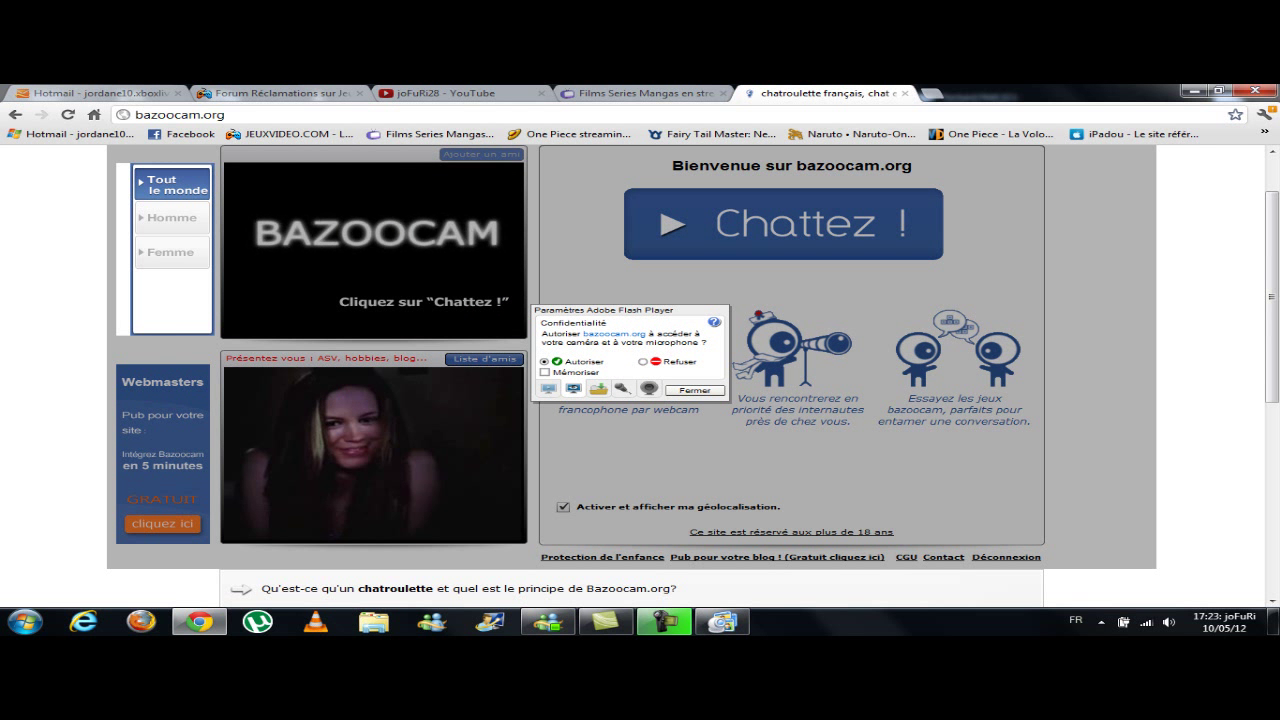
left_click(649, 389)
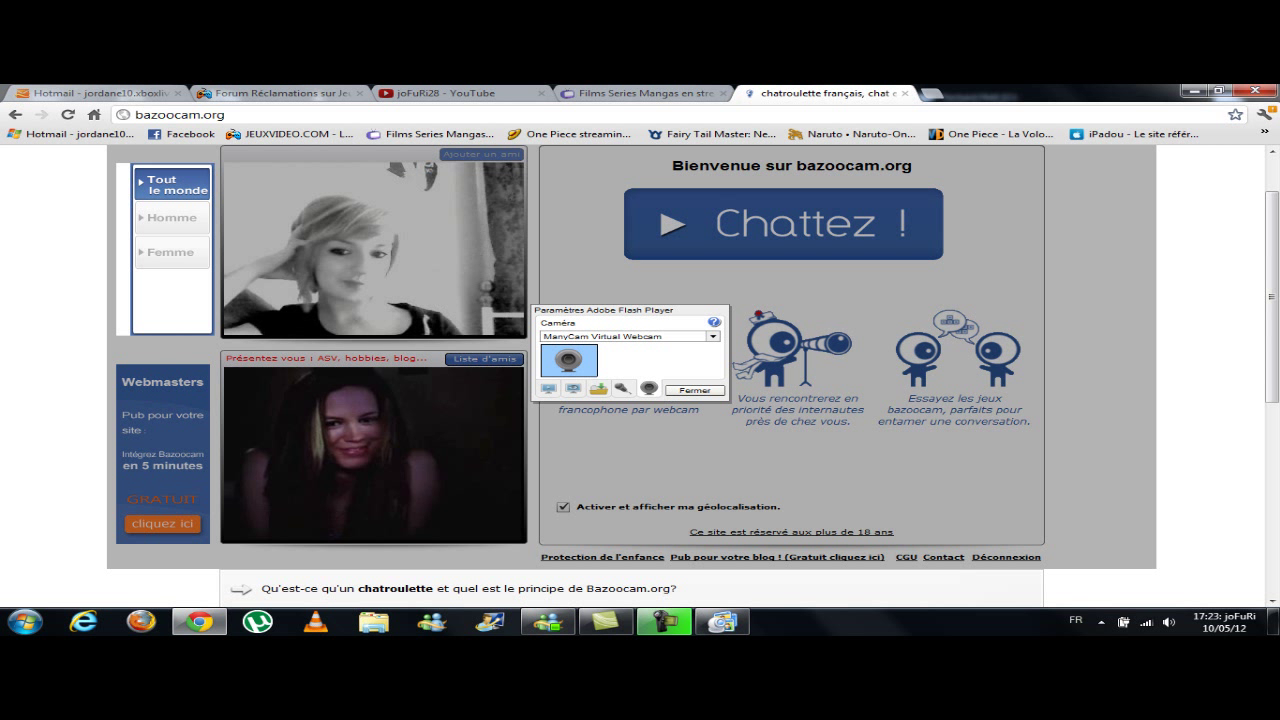
left_click(713, 337)
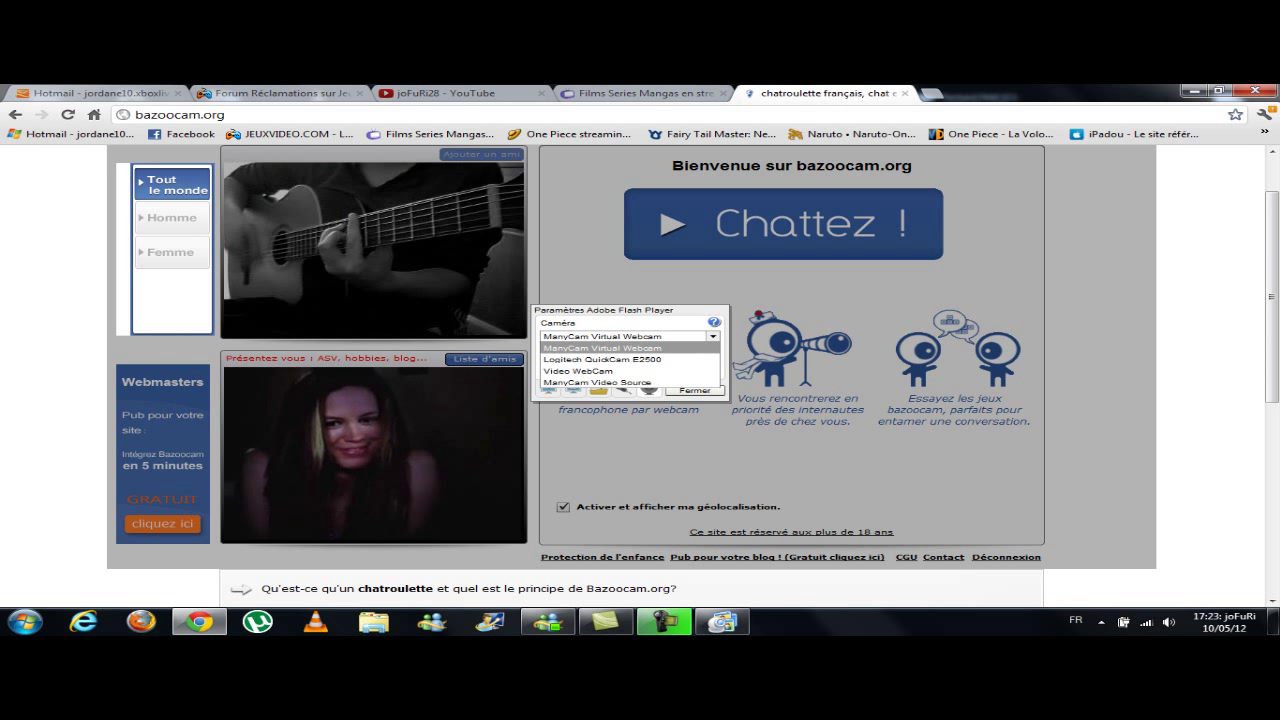
left_click(602, 347)
left_click(695, 391)
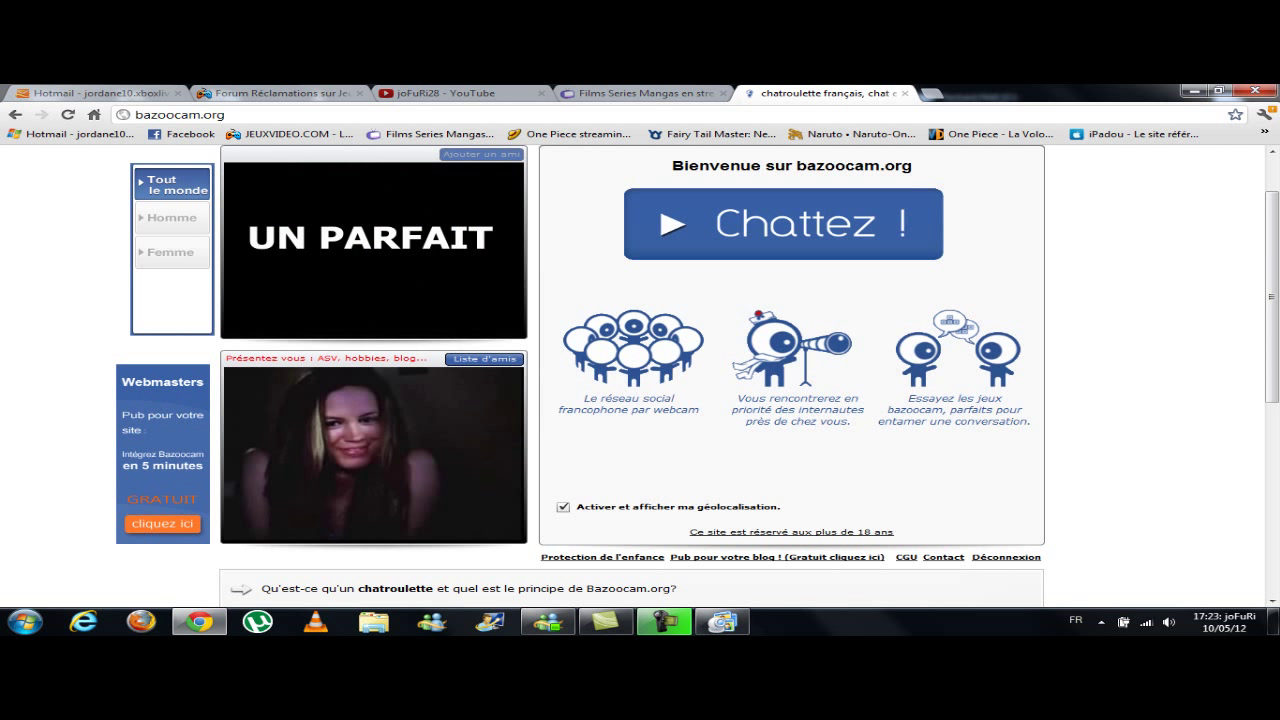
- Switch to ManyCam, play The Last Exorcism video with its window moved aside, and start chatting on bazoocam.org
left_click(722, 622)
left_click_drag(560, 144, 1051, 164)
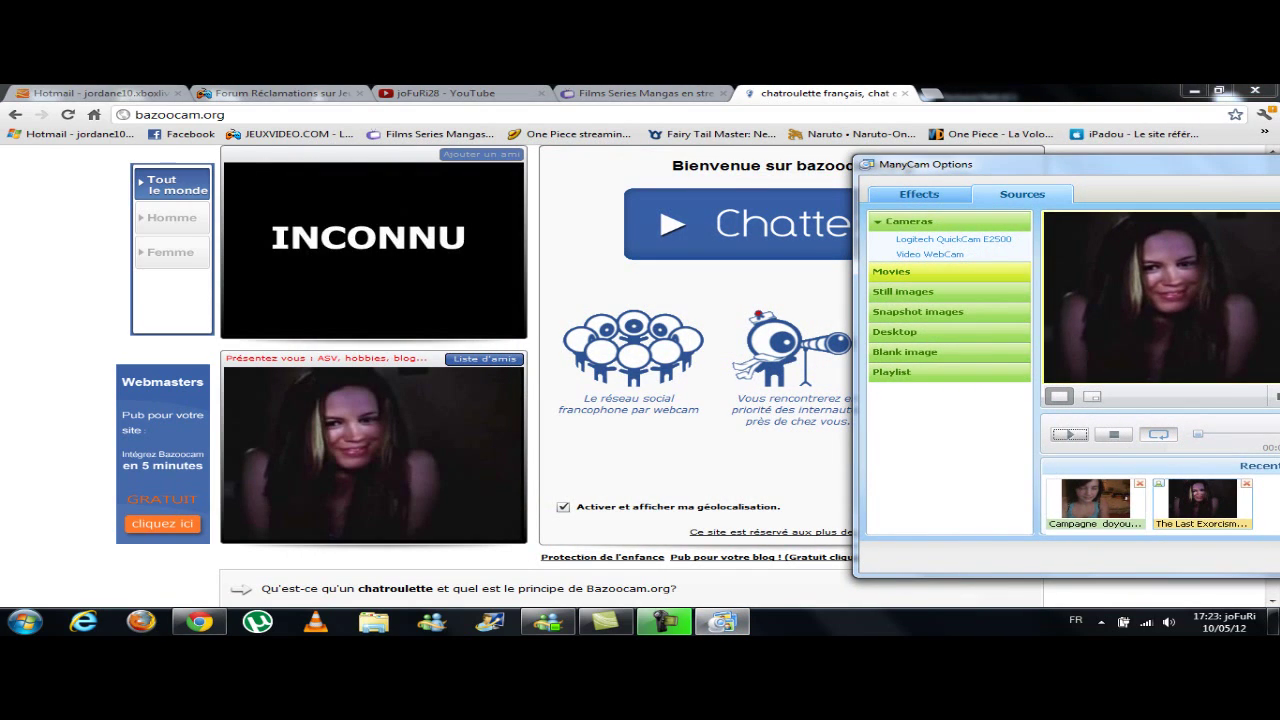
left_click(1070, 434)
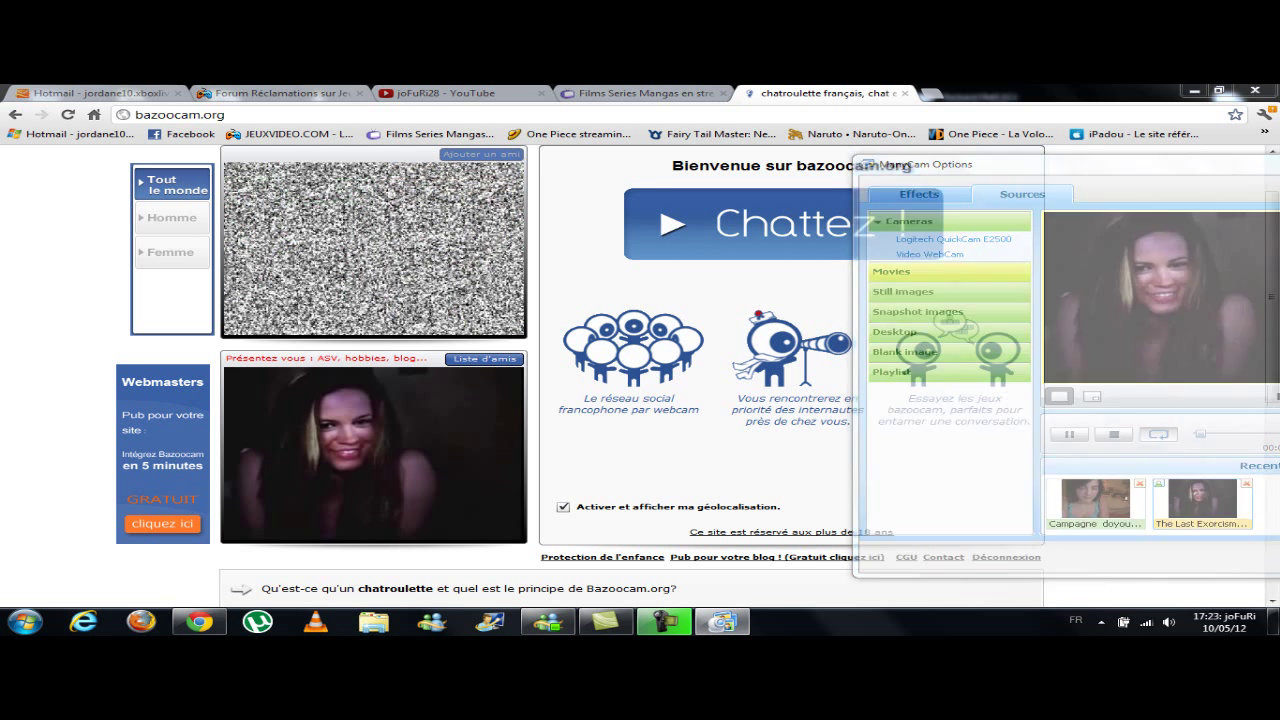
left_click(784, 224)
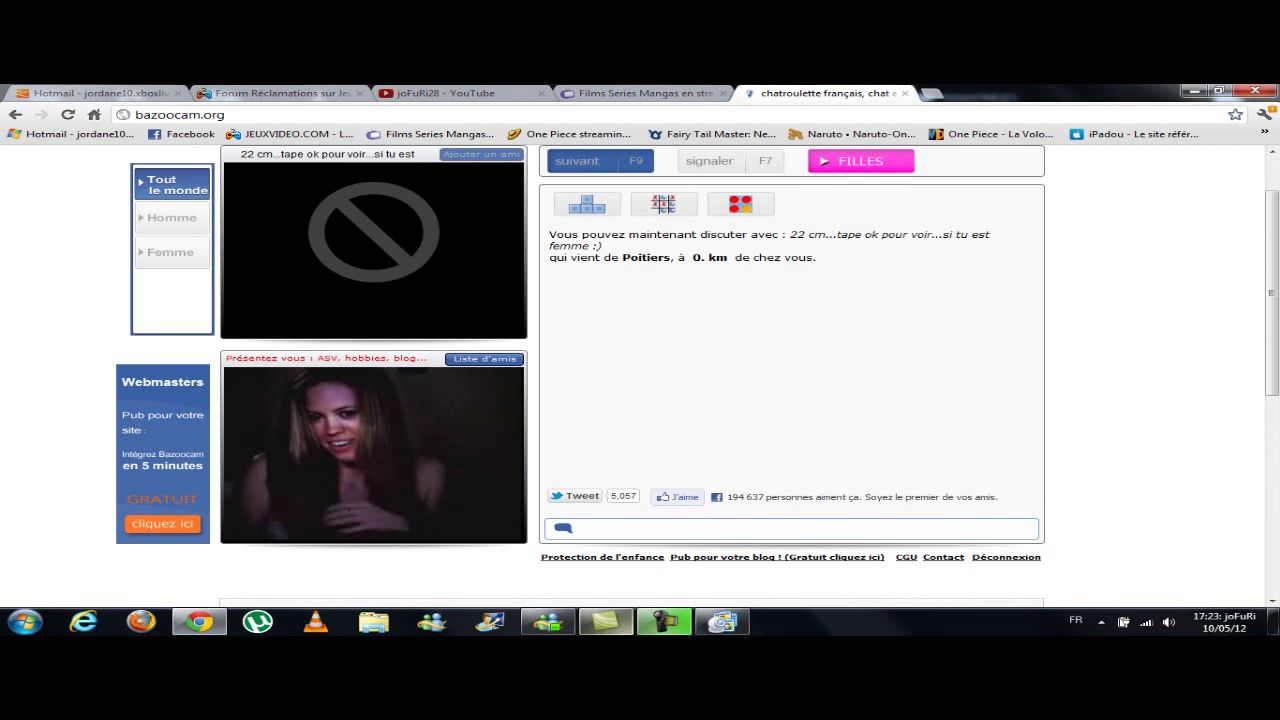
- Check the playing video in ManyCam, and move on to the next chat partner on bazoocam.org
left_click(722, 622)
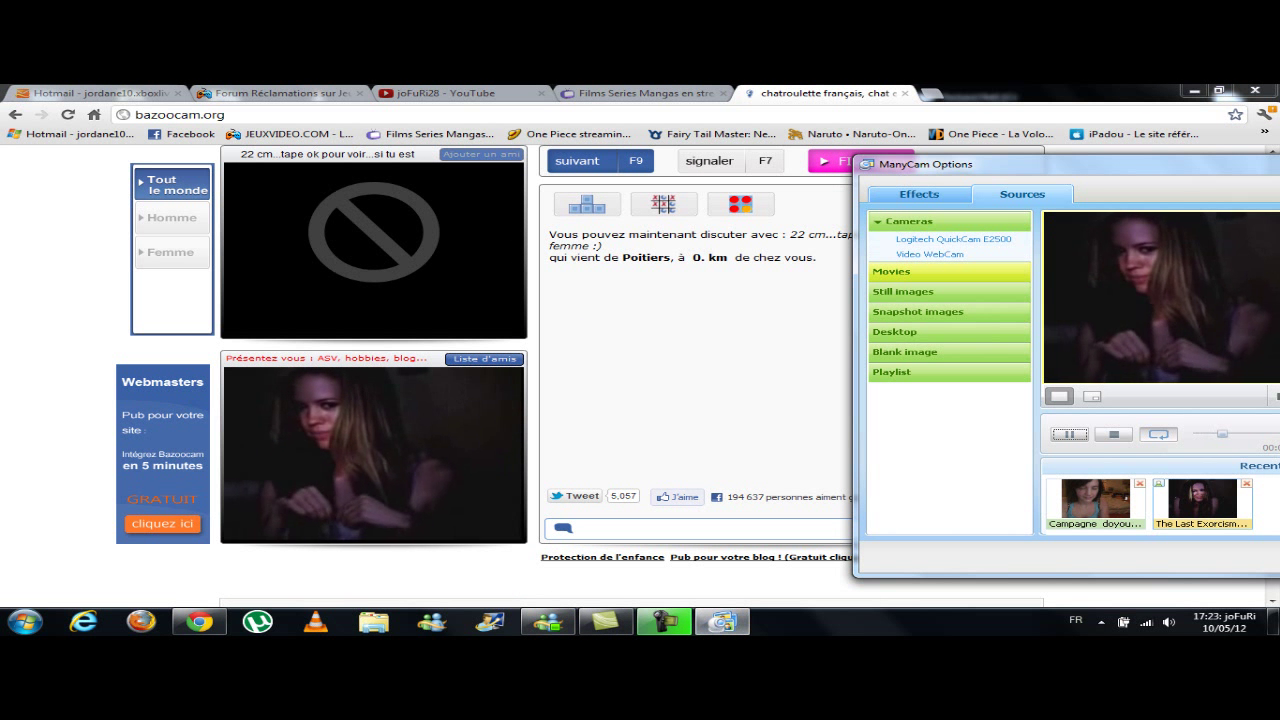
key("alt+F4")
key("F9")
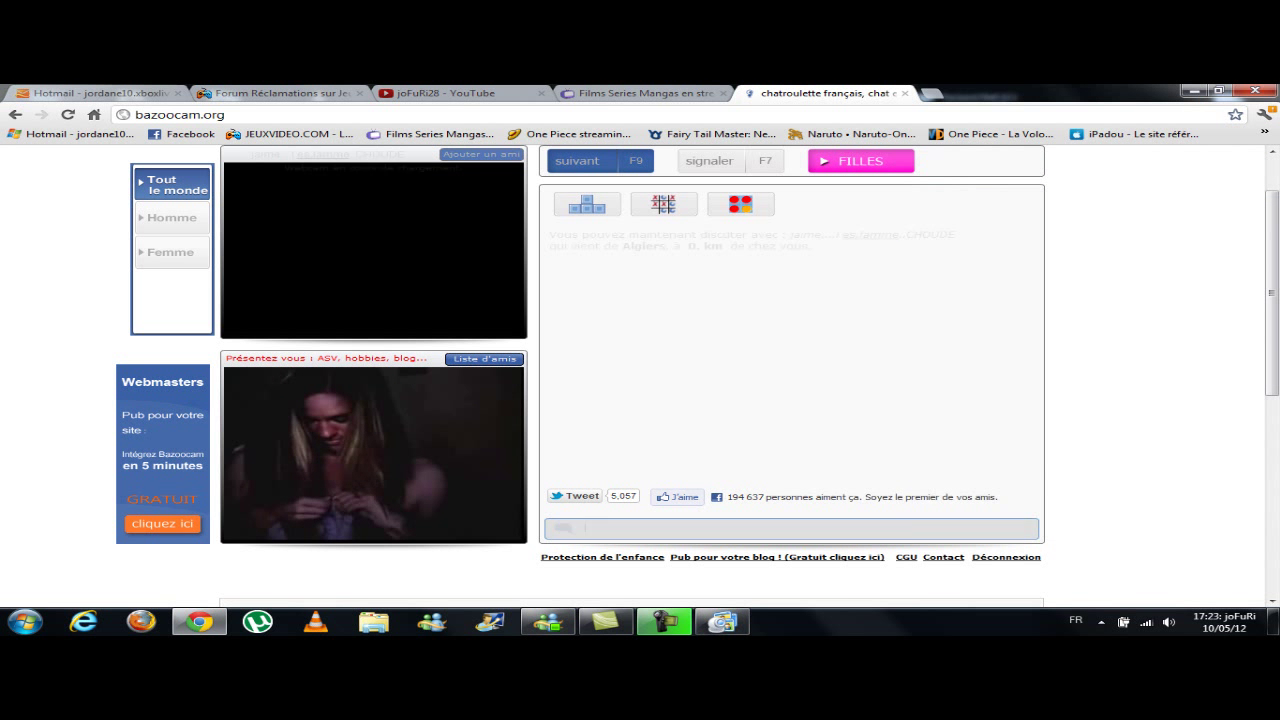
- Move on to the next chat partner twice on bazoocam.org, checking the playing video in ManyCam in between
left_click(722, 622)
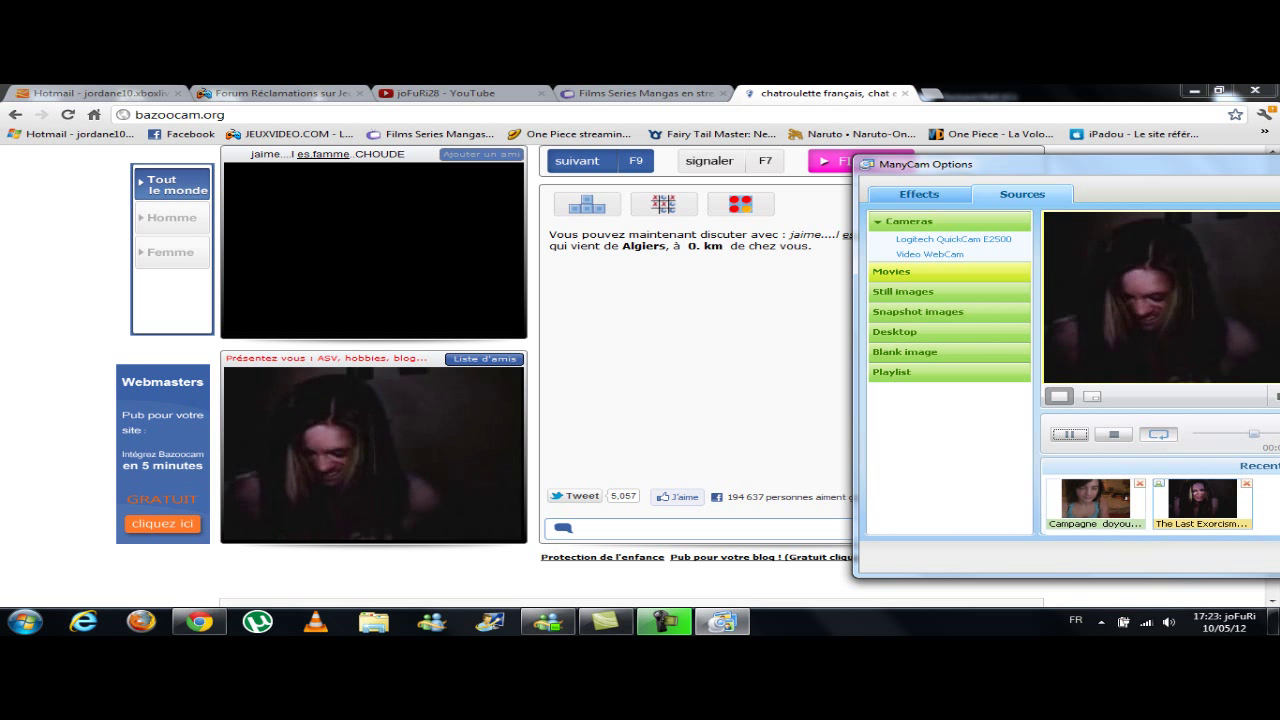
key("alt+F4")
key("F9")
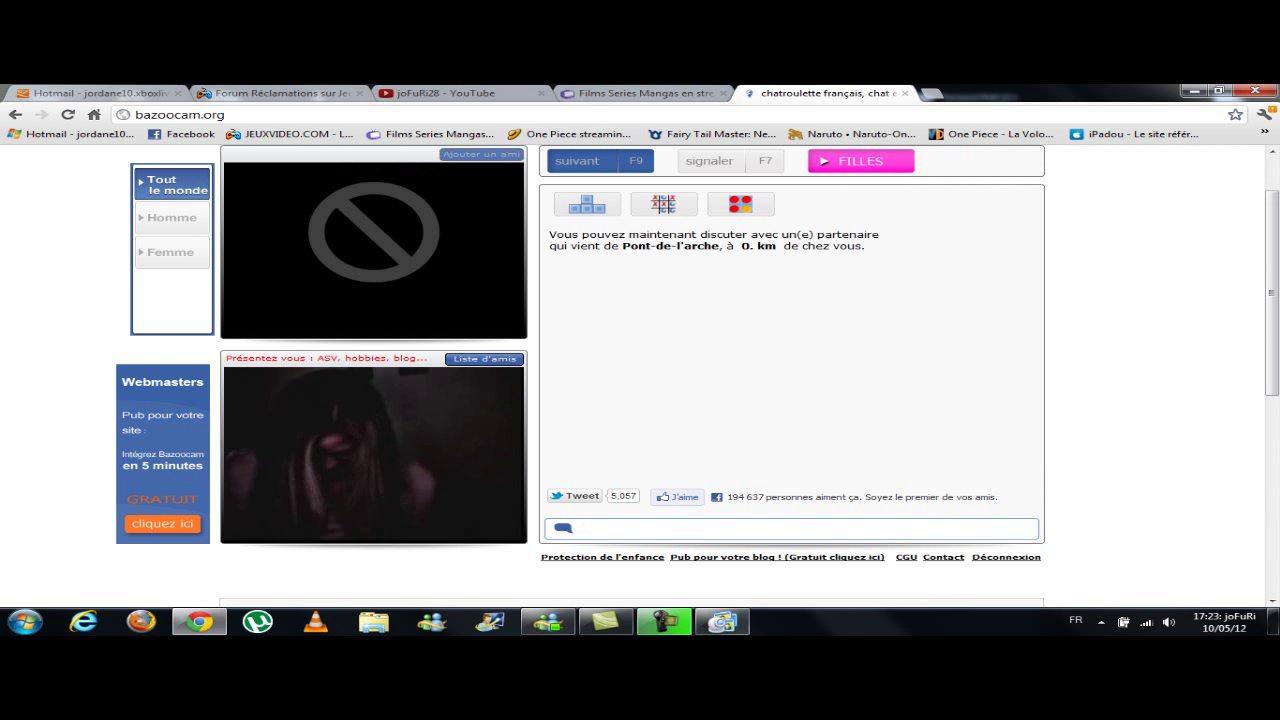
left_click(722, 622)
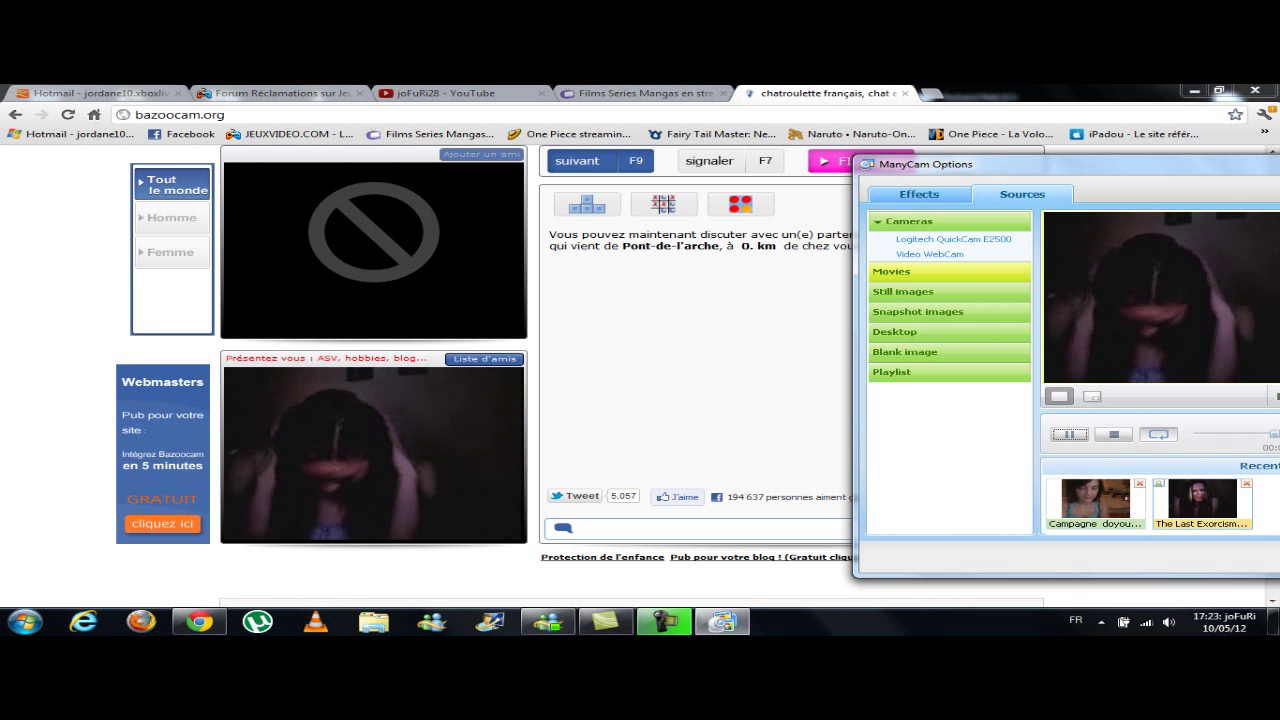
left_click(600, 161)
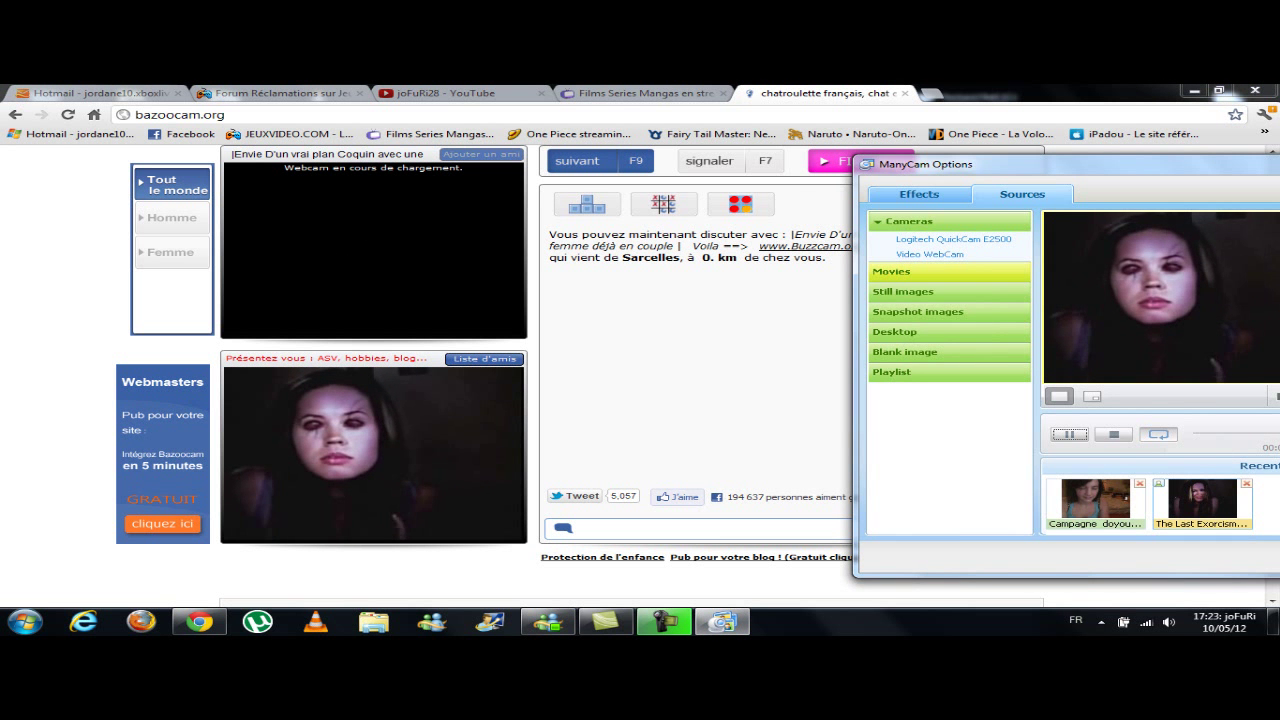
- Close the bazoocam.org tab, minimize the browser, and move the ManyCam Options window fully into view on the desktop
left_click_drag(1000, 178, 951, 178)
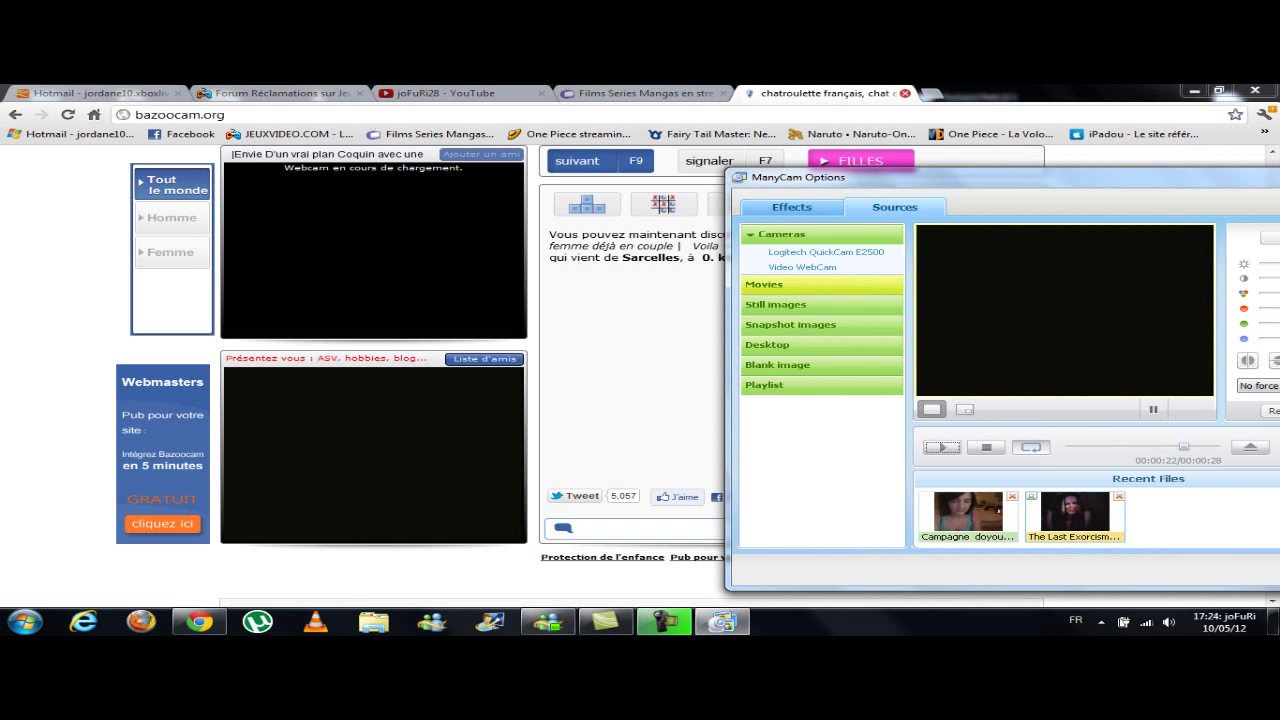
left_click(905, 93)
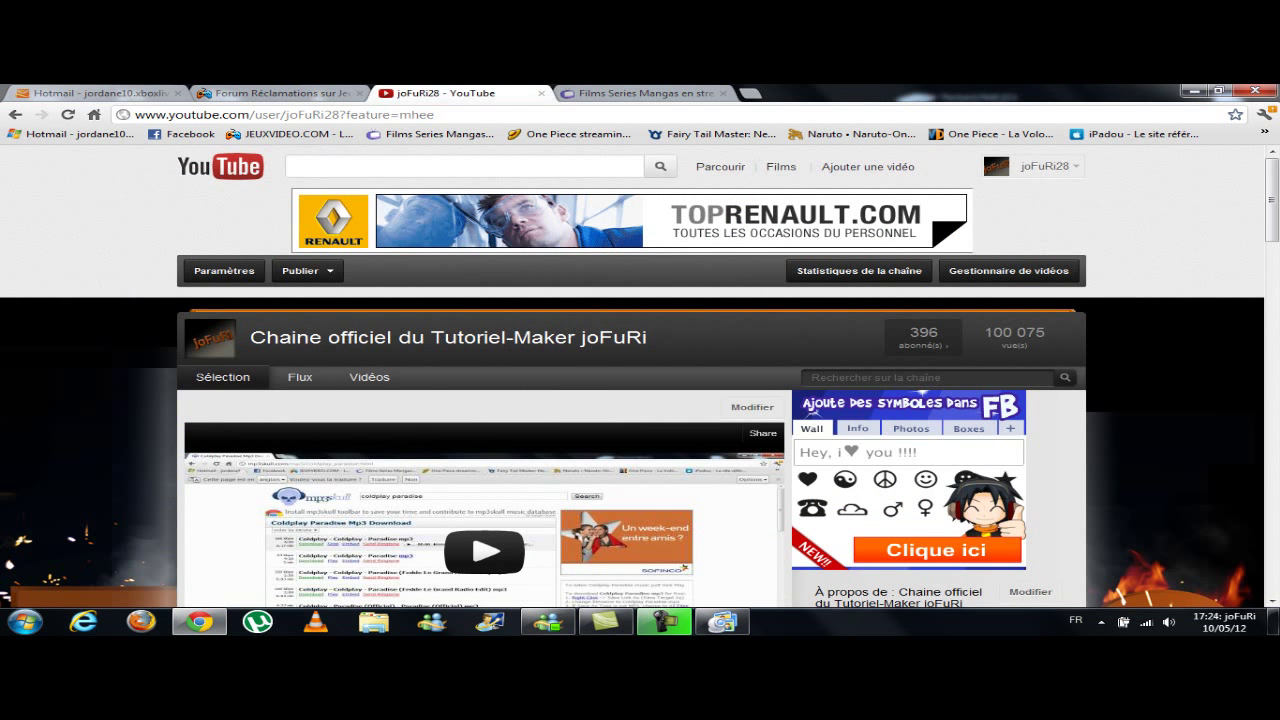
left_click(1194, 91)
left_click_drag(1040, 174, 654, 130)
- Look through the Still images and Snapshot images sources and the effects categories, and choose Video WebCam as the video source
left_click(435, 258)
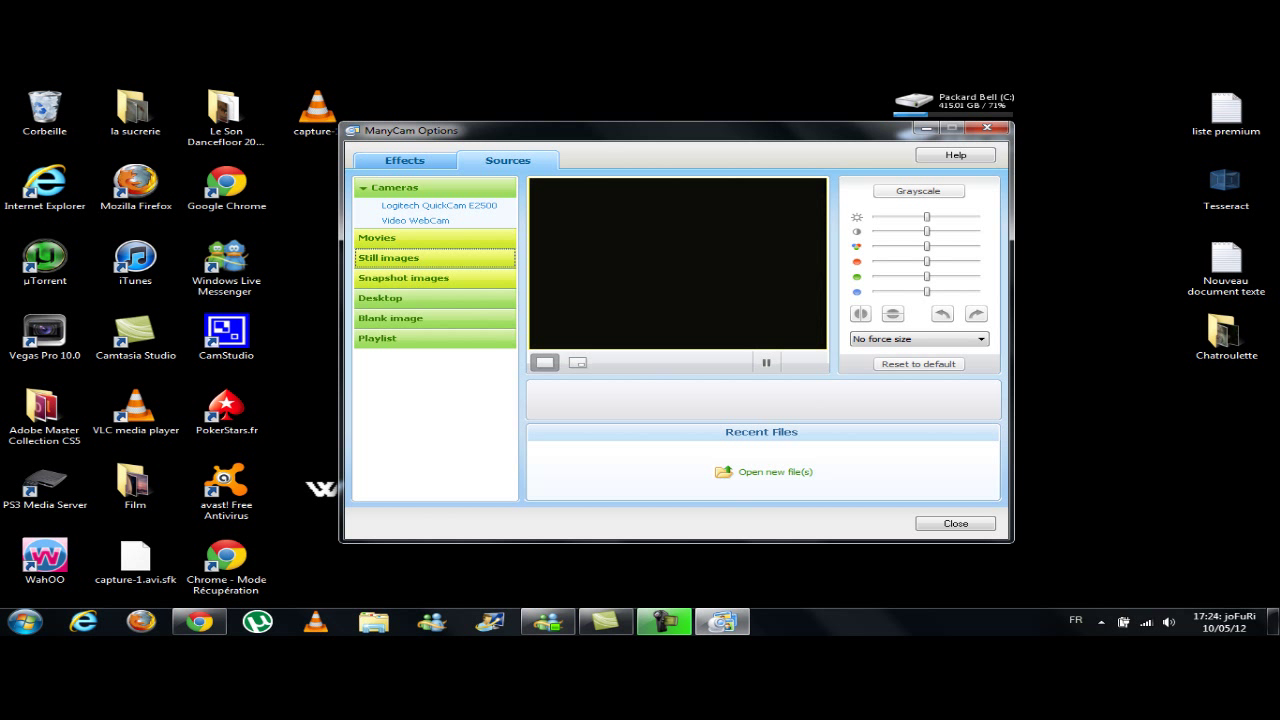
left_click(435, 278)
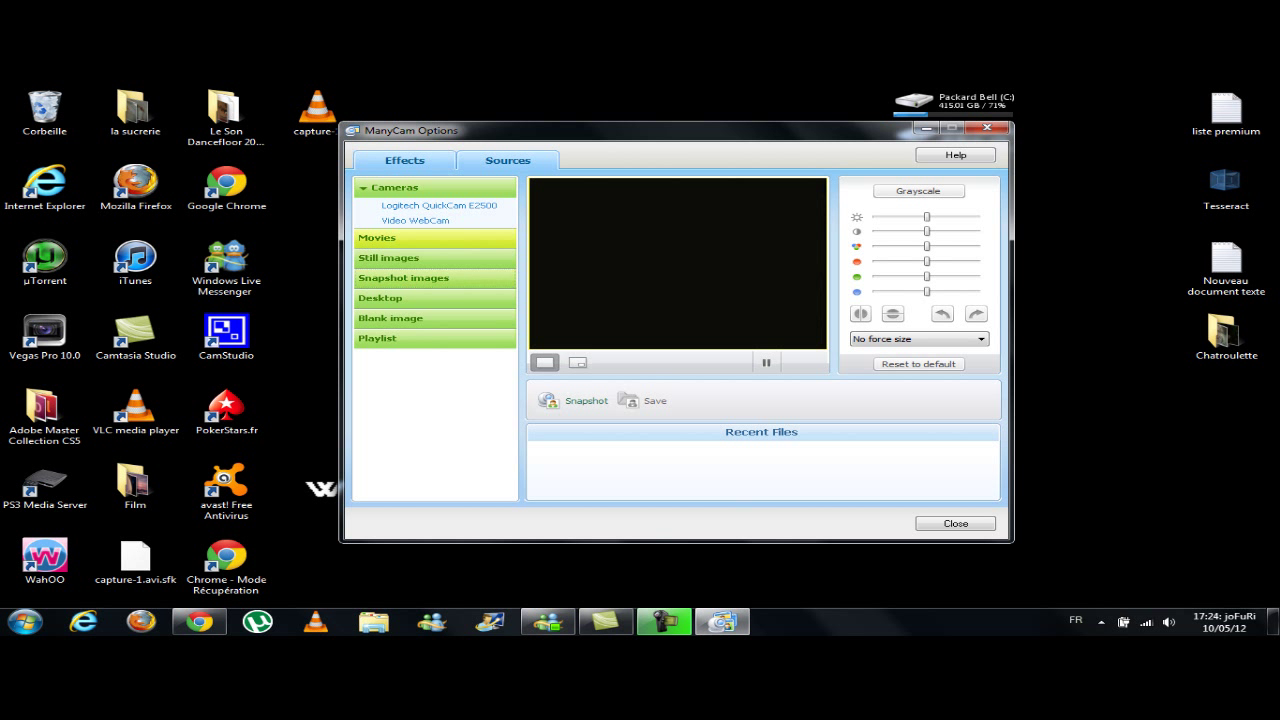
left_click(405, 160)
left_click(508, 160)
left_click(405, 160)
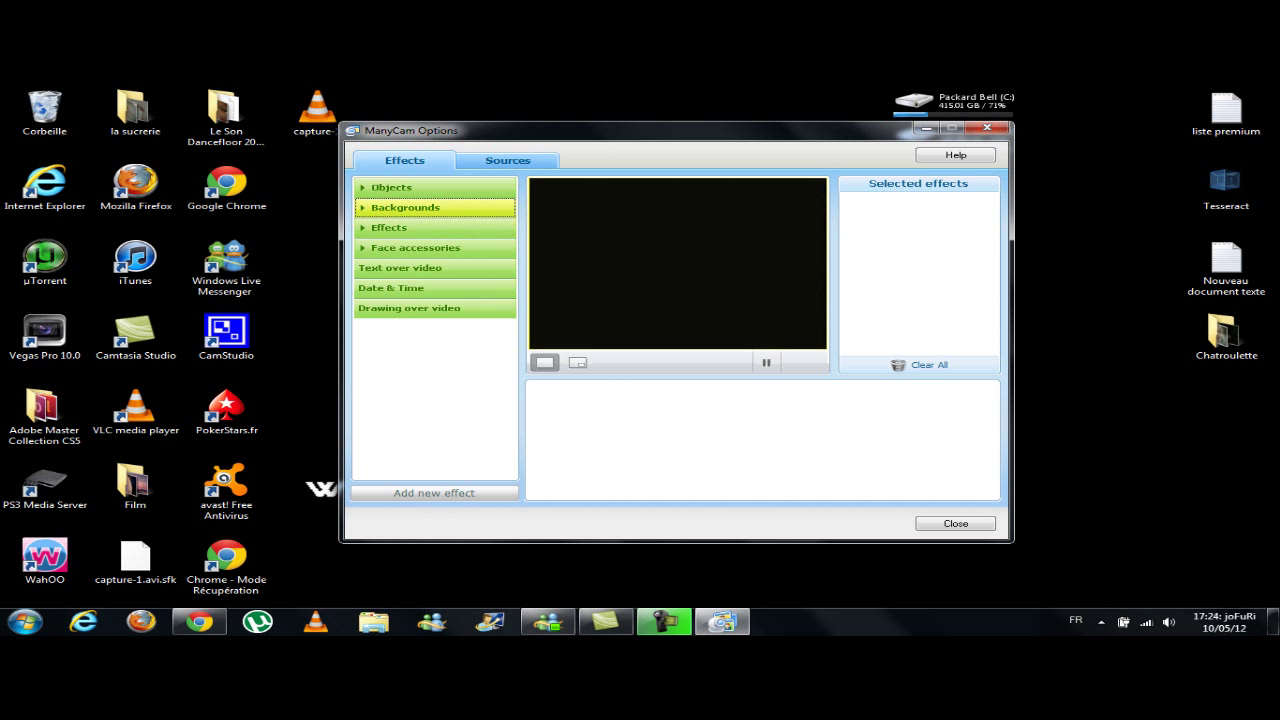
left_click(507, 160)
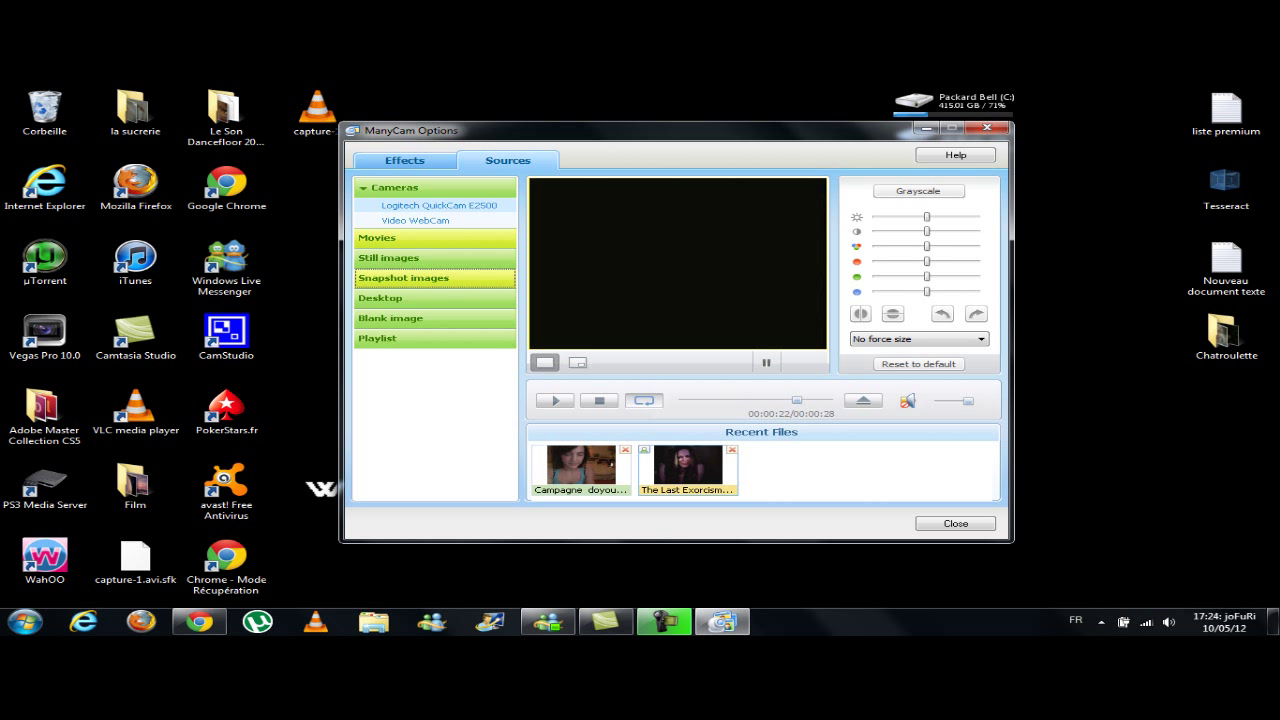
left_click(415, 220)
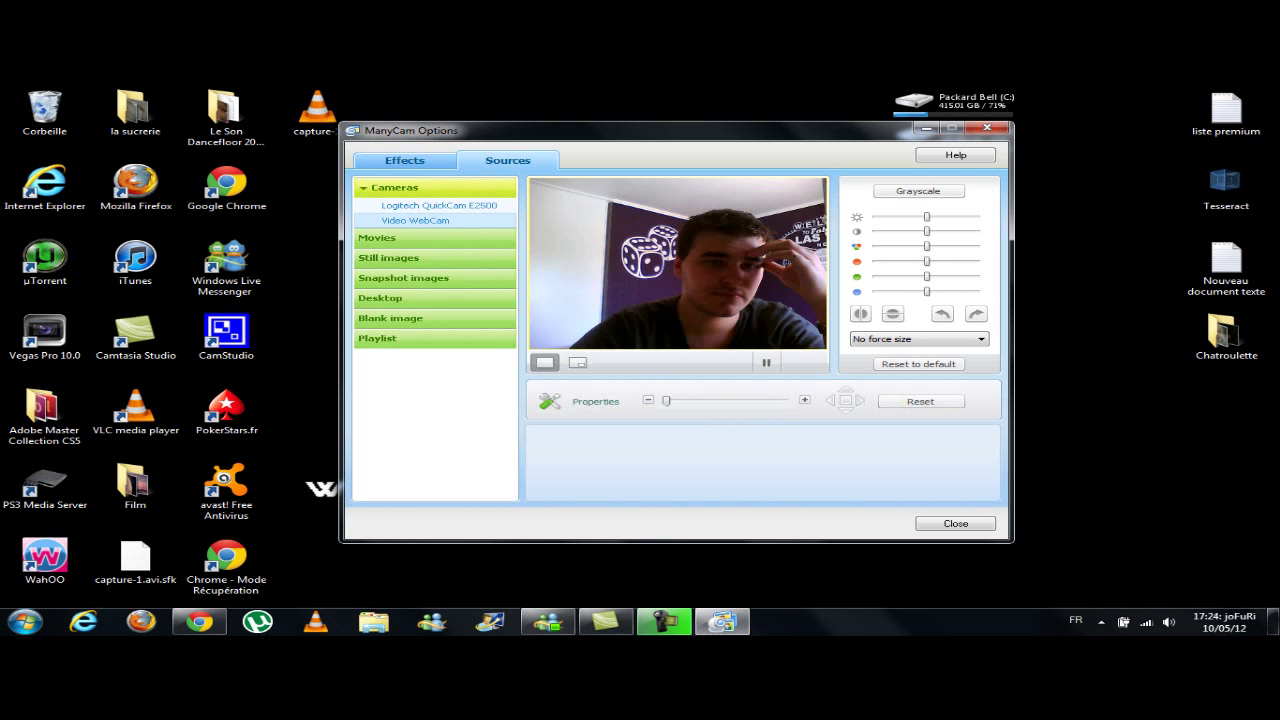
- Show the Date & Time clock over the webcam video, and turn it off again
left_click(405, 160)
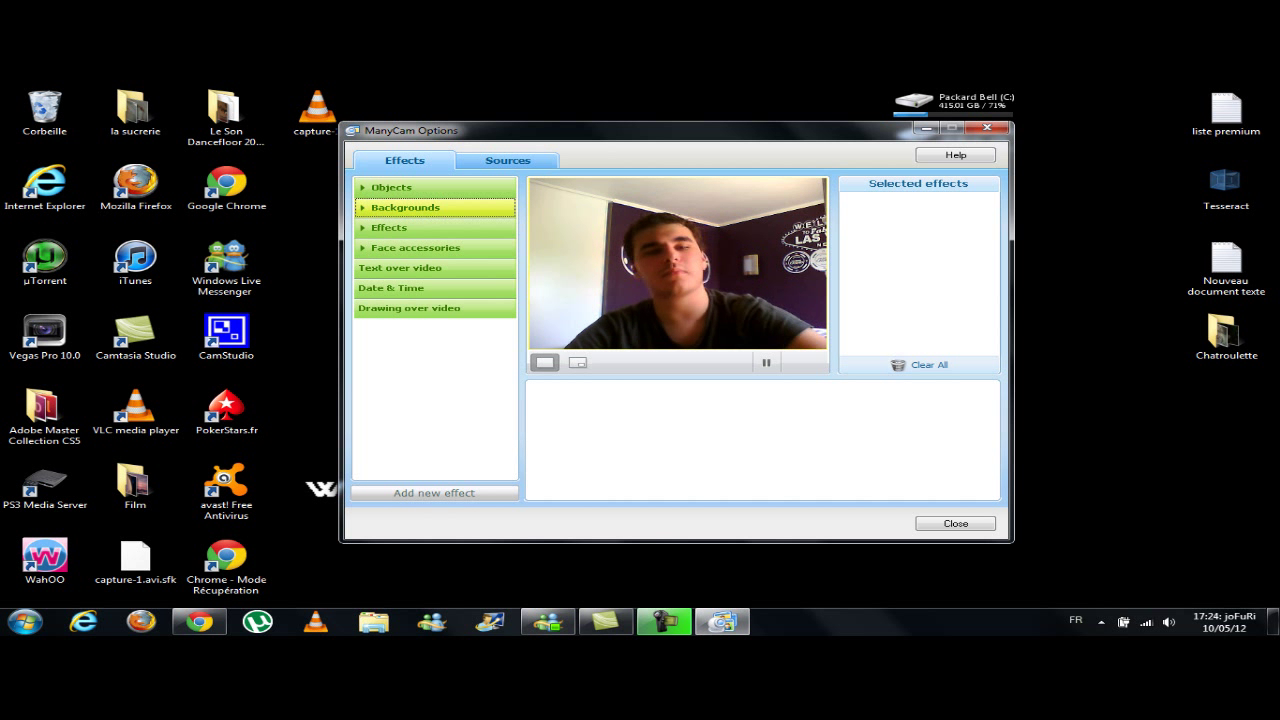
left_click(391, 288)
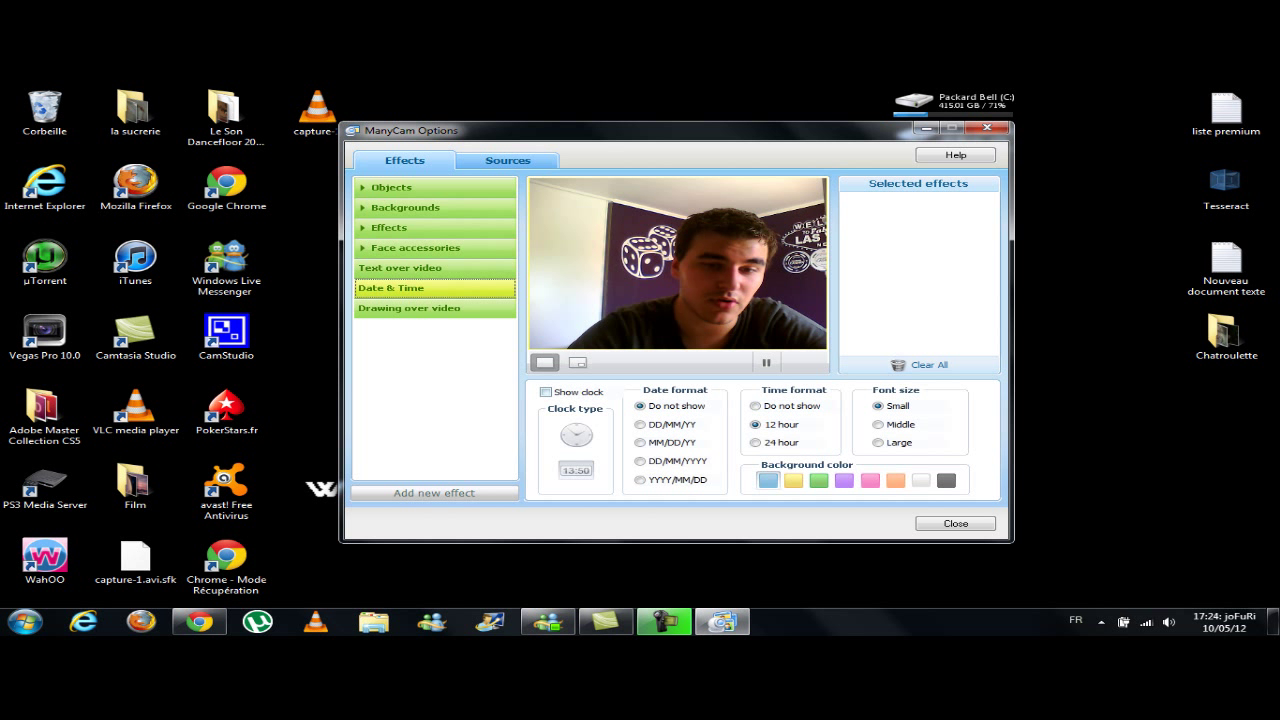
left_click(546, 392)
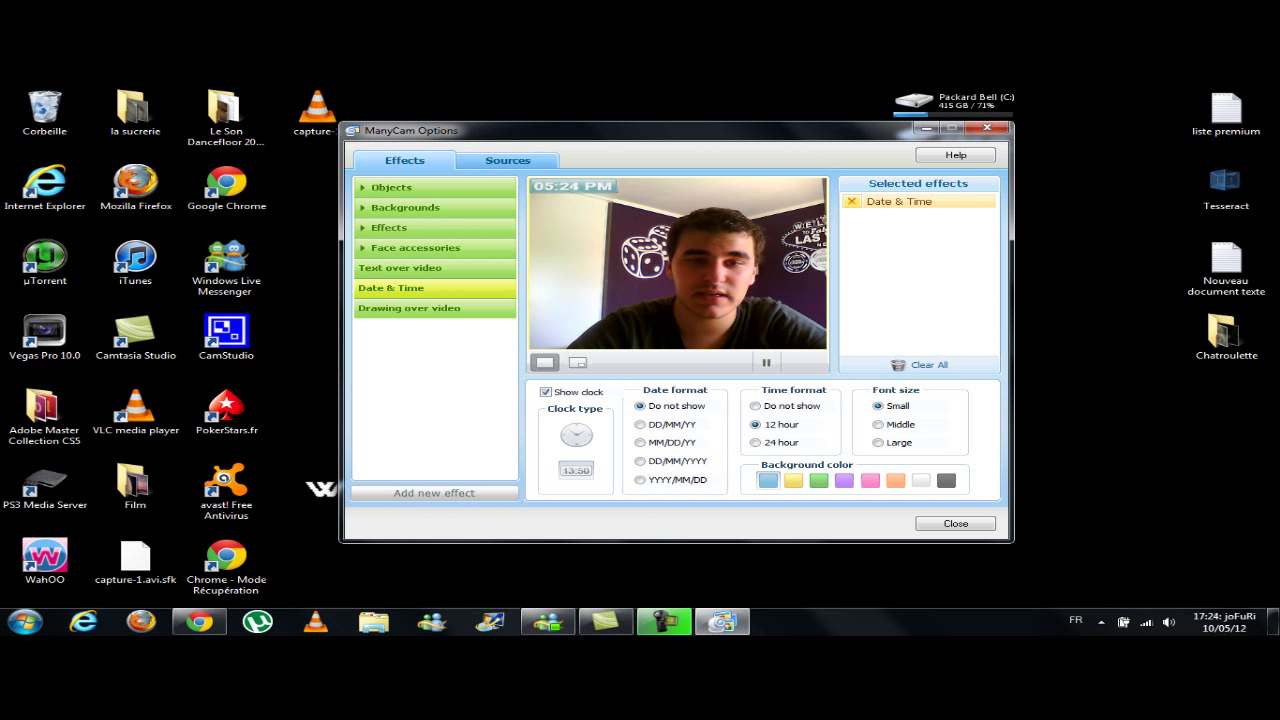
left_click(546, 392)
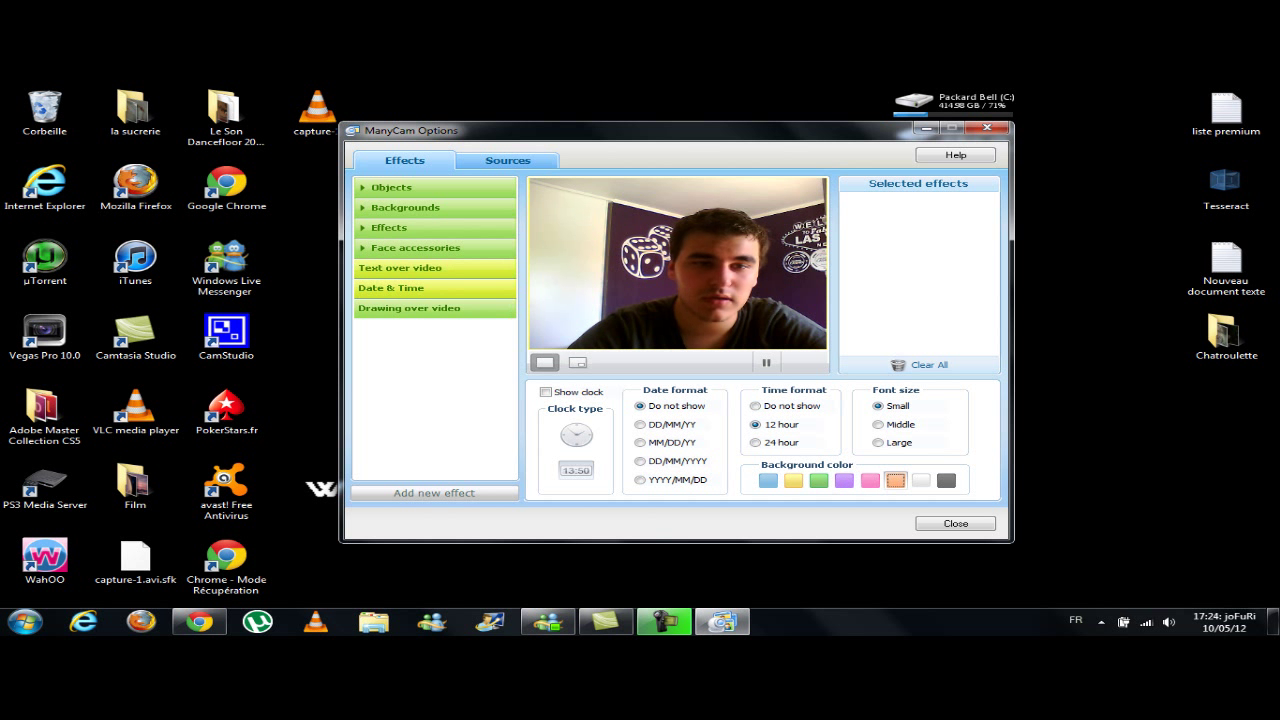
- Try the Anonymous-Mosaic face accessory on the webcam video, remove it, and browse the remaining Eyeglasses effects
left_click(415, 247)
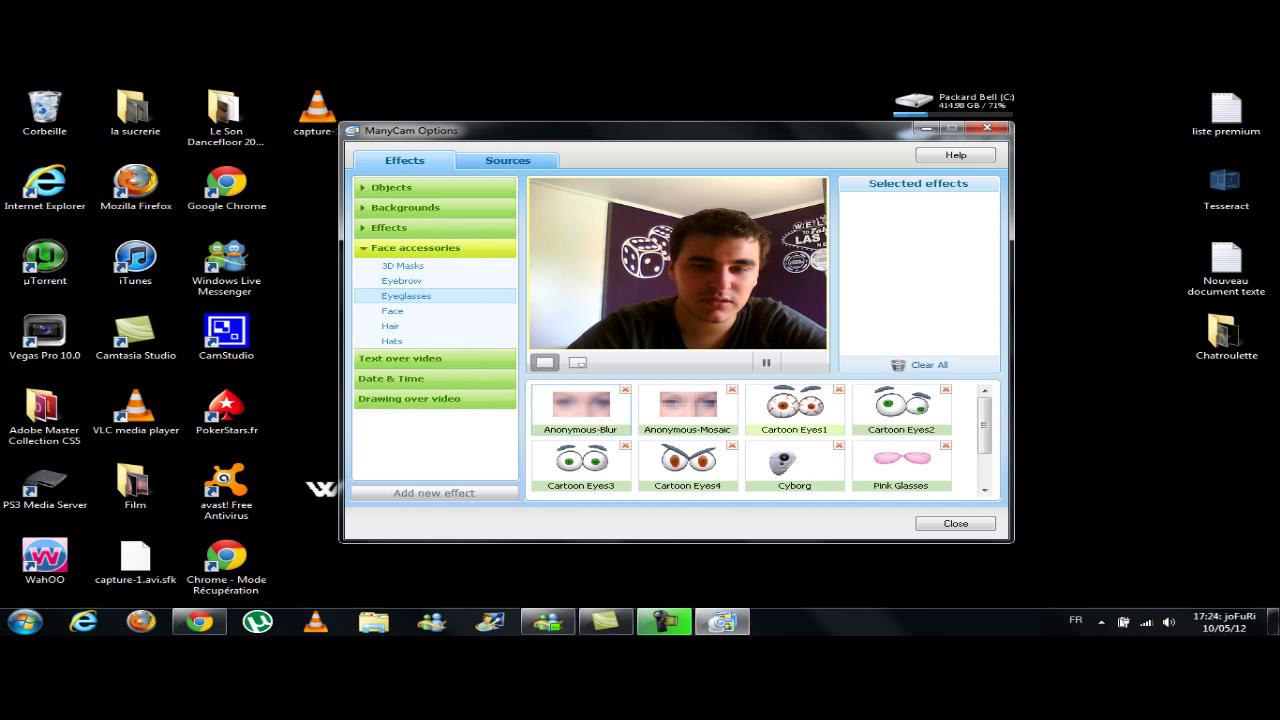
left_click(688, 403)
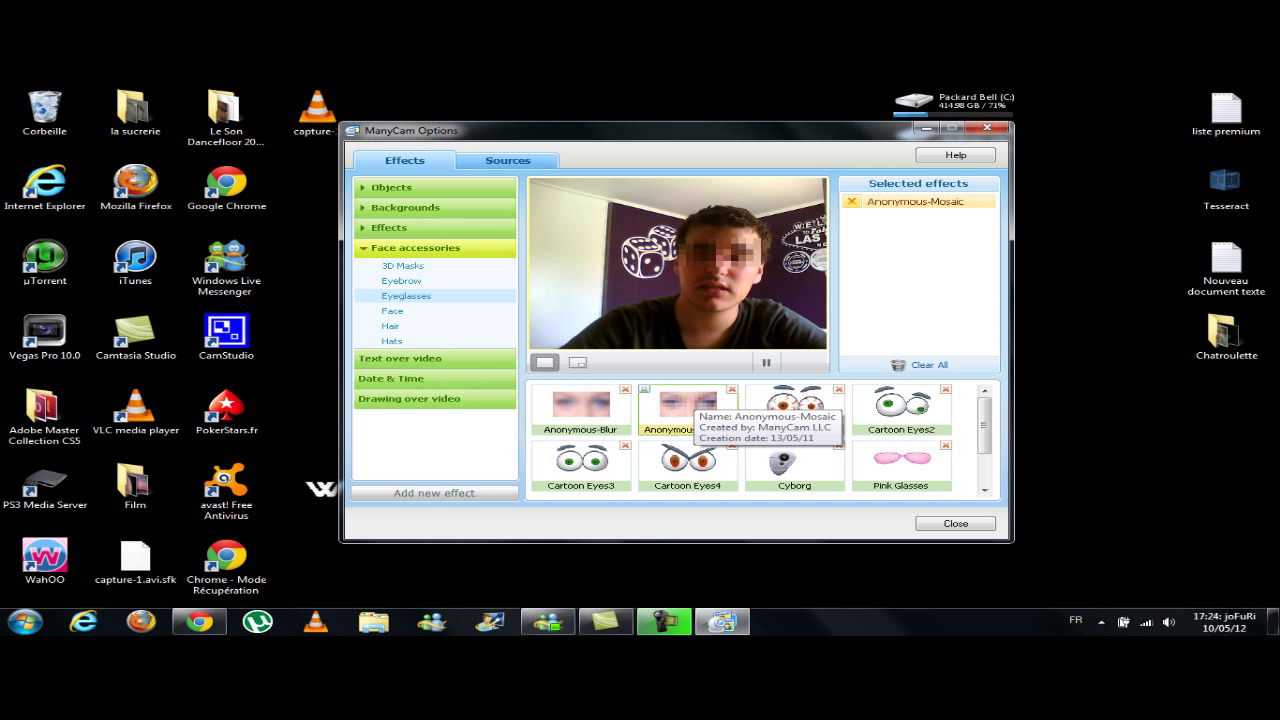
left_click(852, 202)
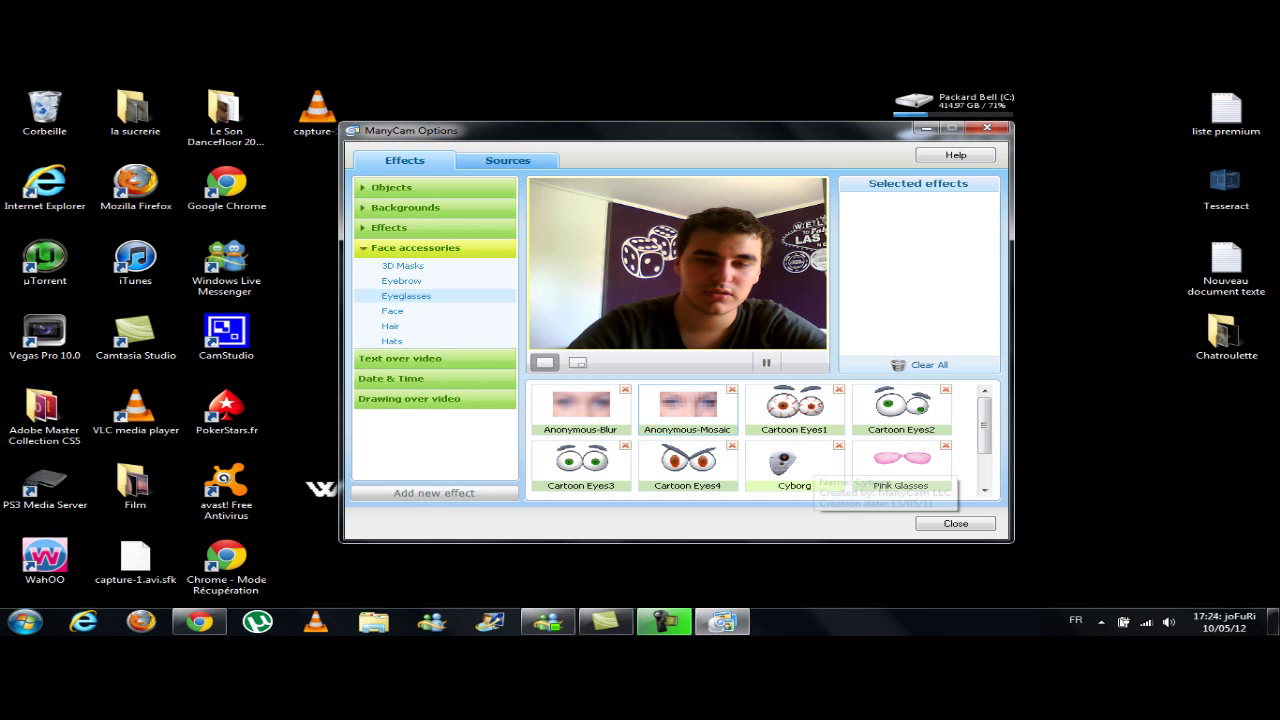
left_click_drag(985, 428, 985, 455)
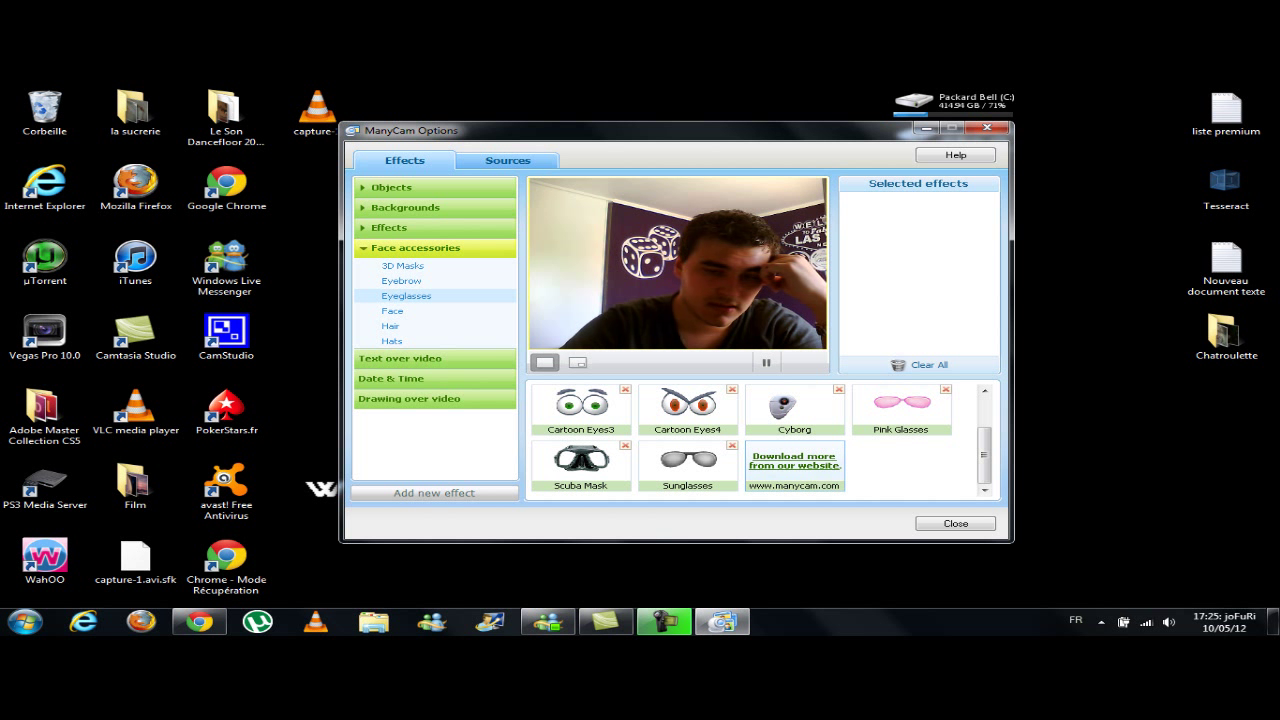
left_click(664, 622)
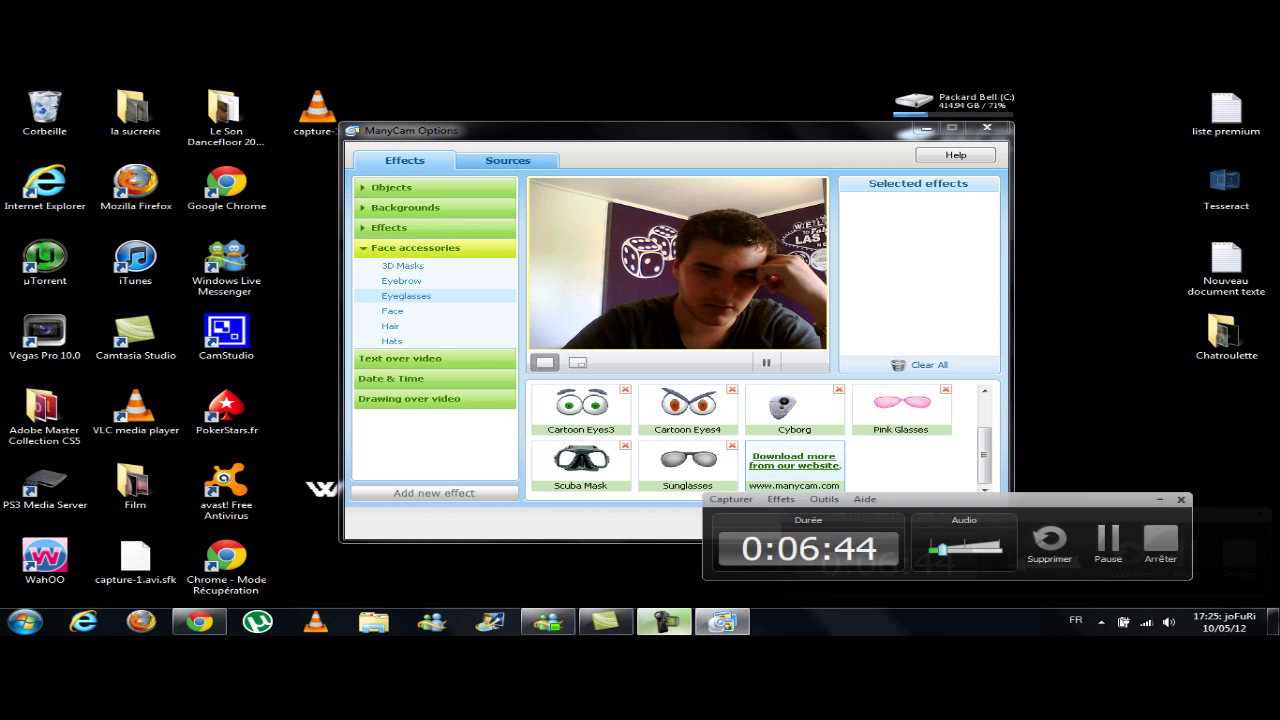
left_click(1188, 540)
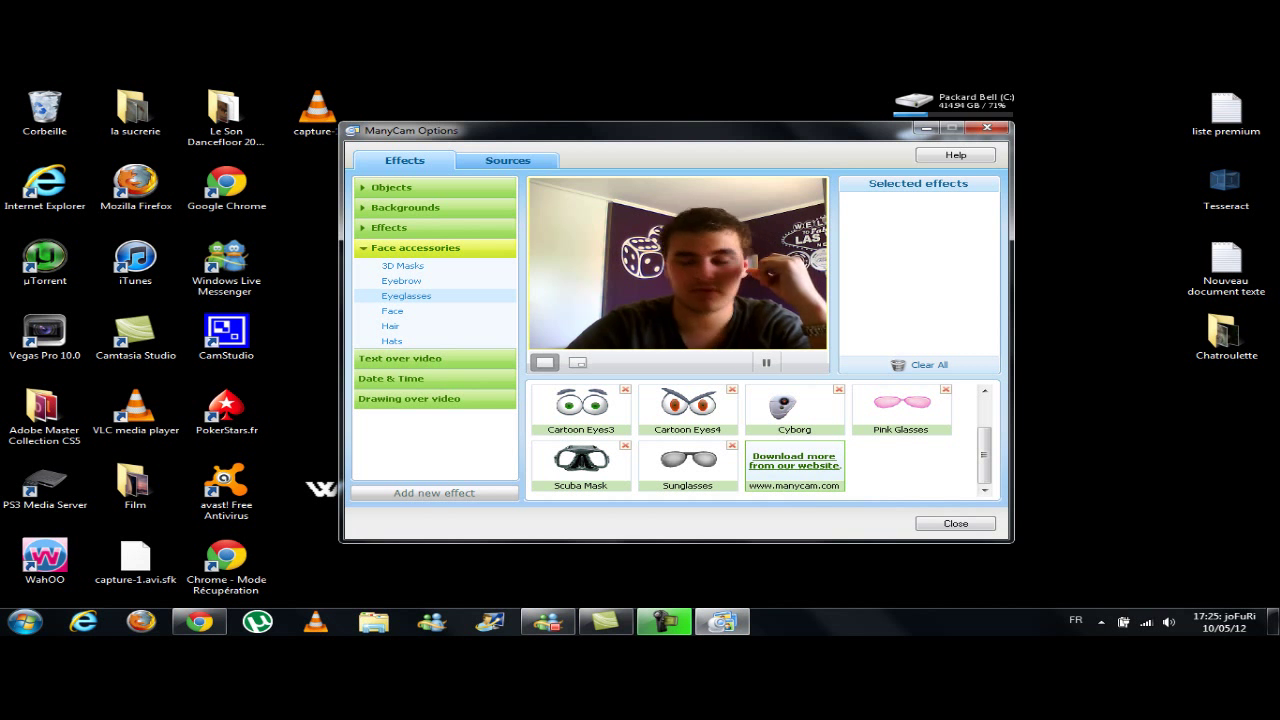
- Open the ManyCam website for downloading more effects, and search it for "trollface"
left_click(795, 461)
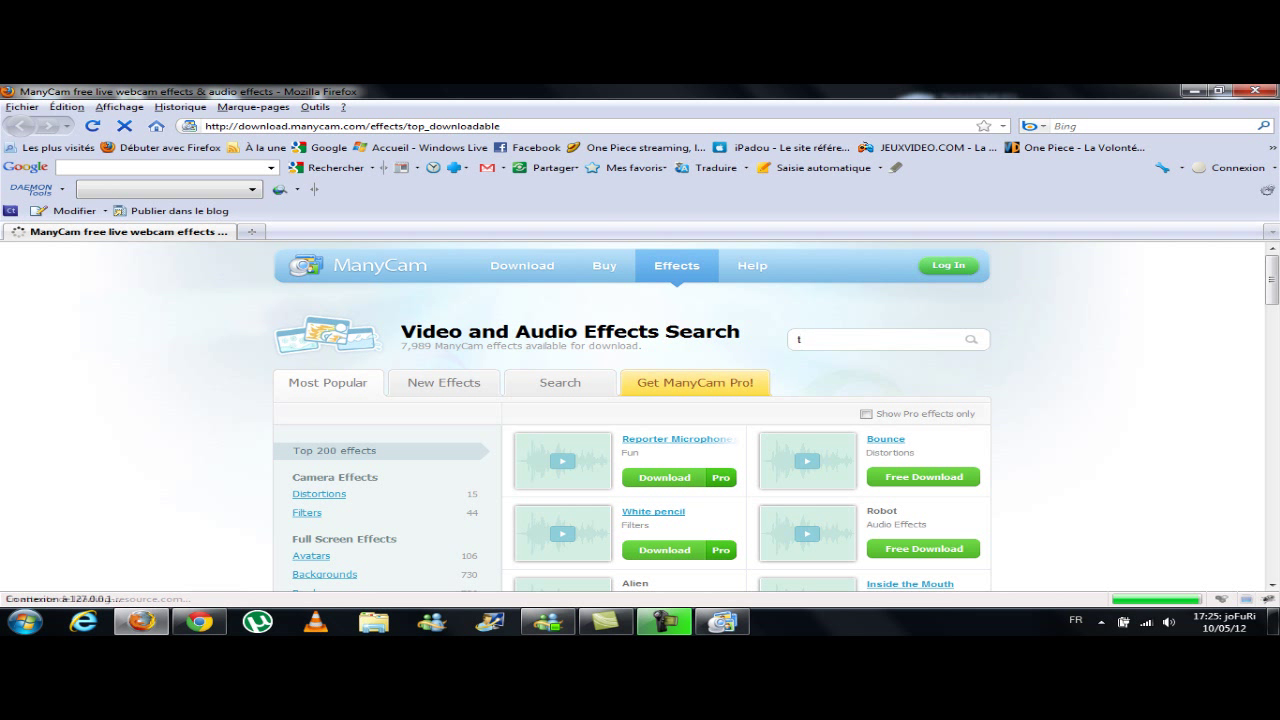
type("rollface")
key("Return")
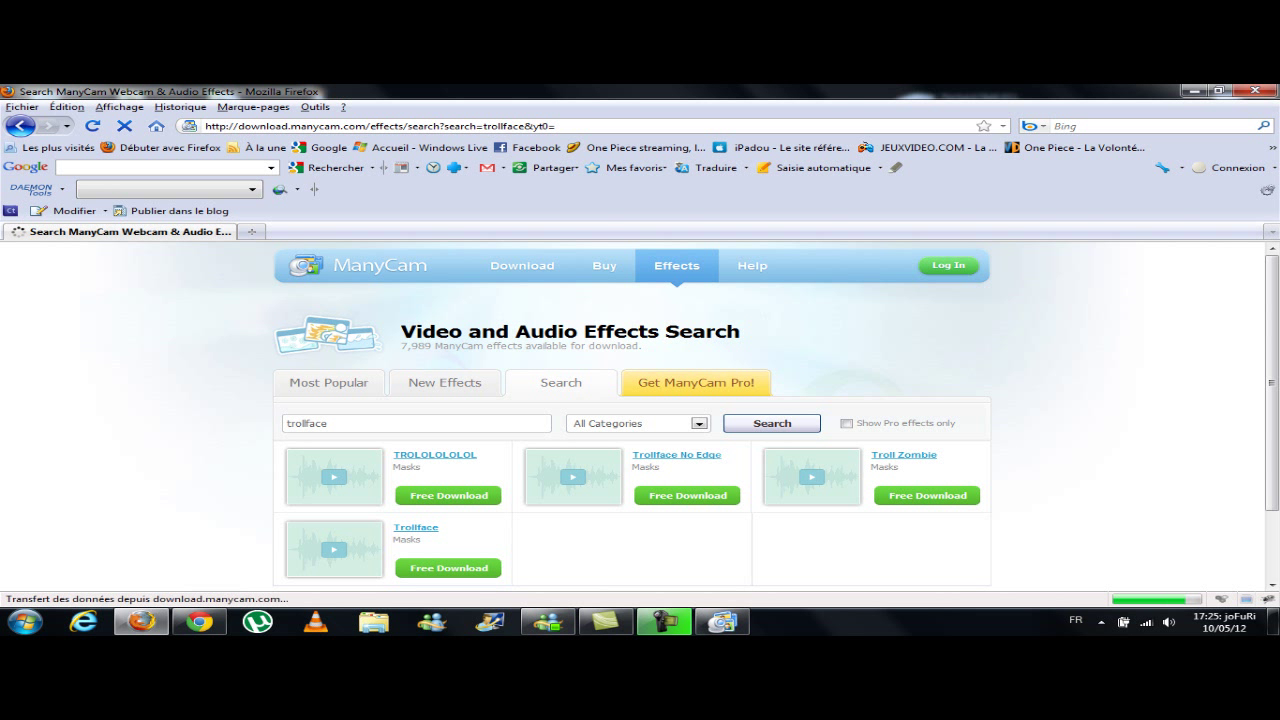
- Examine the detail pages of the TROLOLOLOLOL and Trollface No Edge masks, and return to the search results
scroll(636, 415, "down", 2)
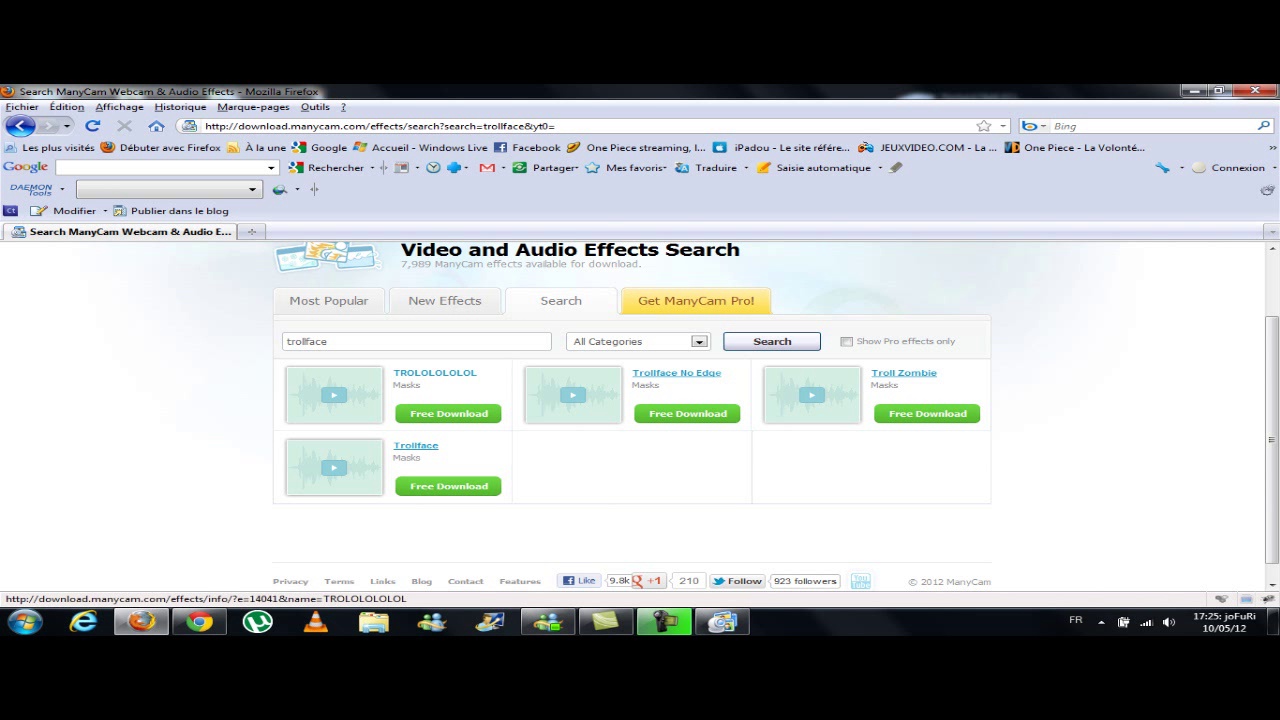
left_click(433, 373)
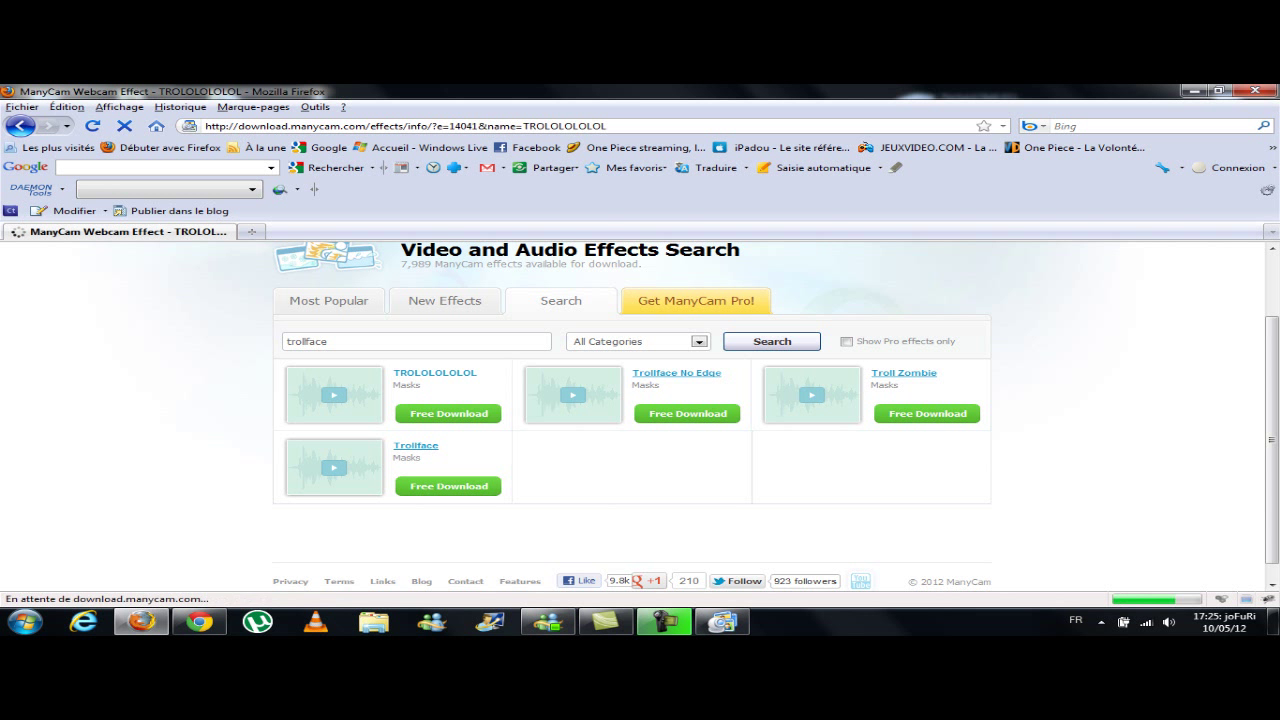
scroll(640, 420, "down", 3)
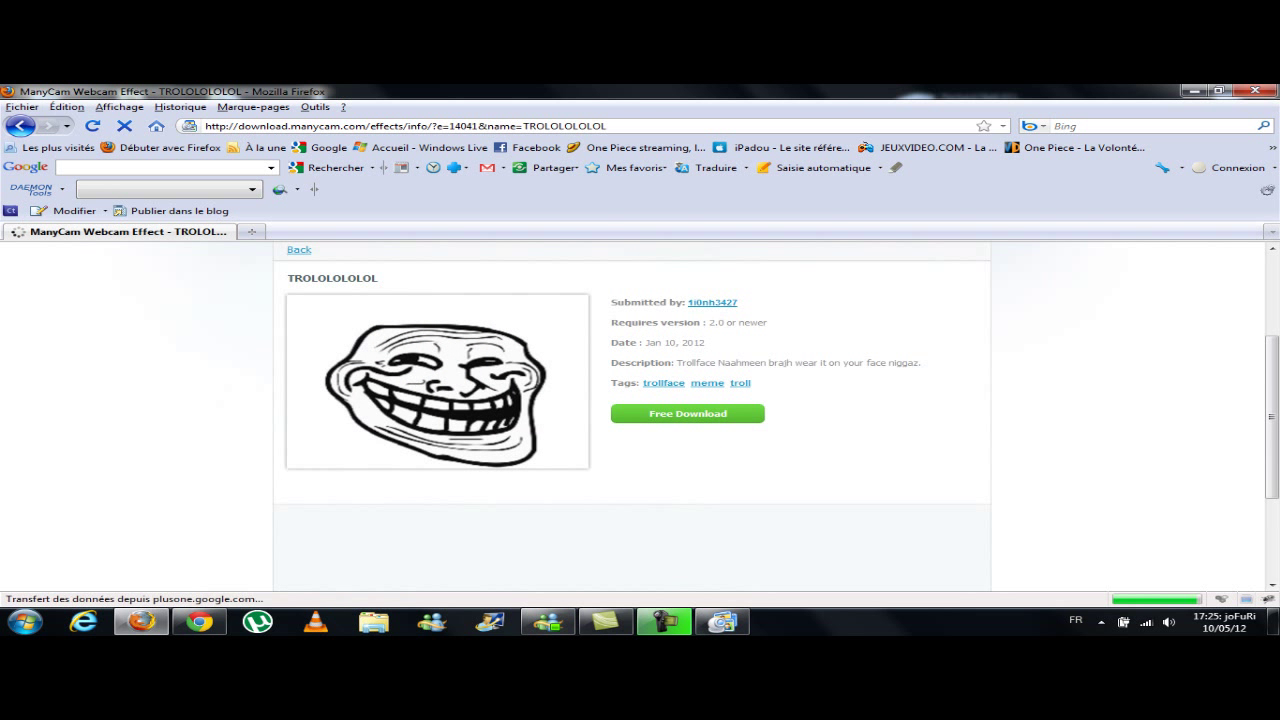
key("alt+Left")
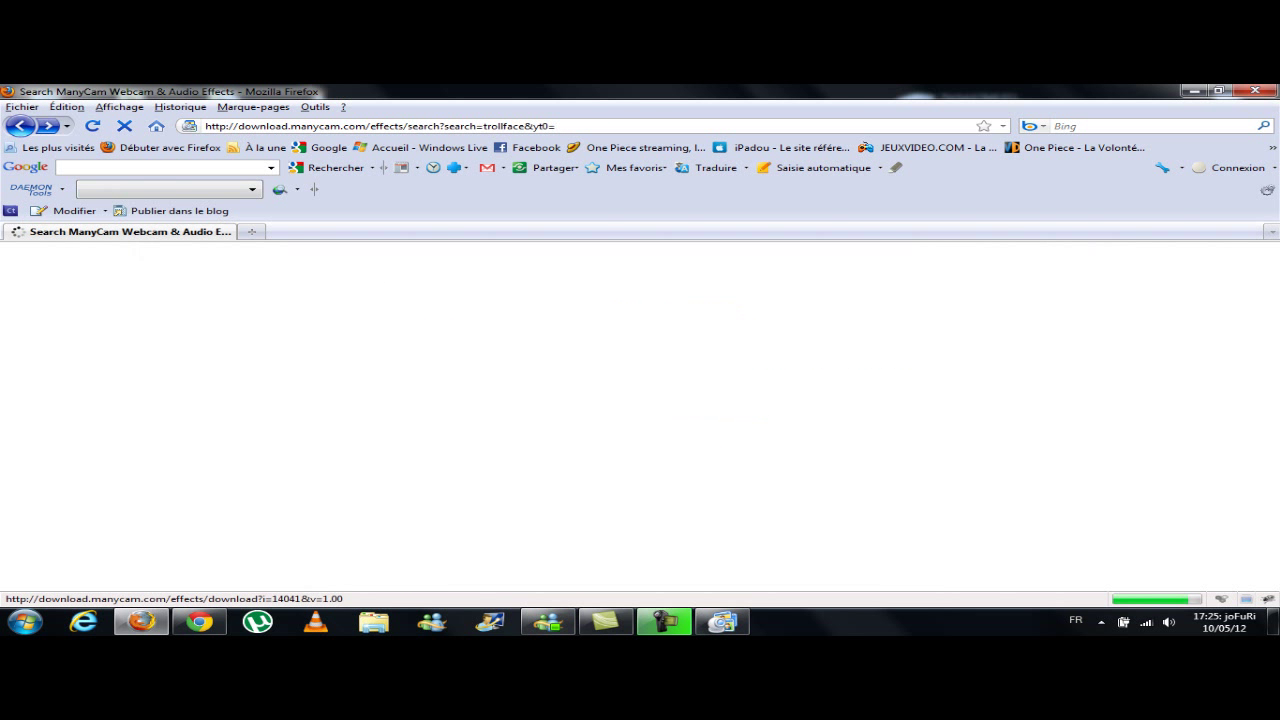
left_click(677, 373)
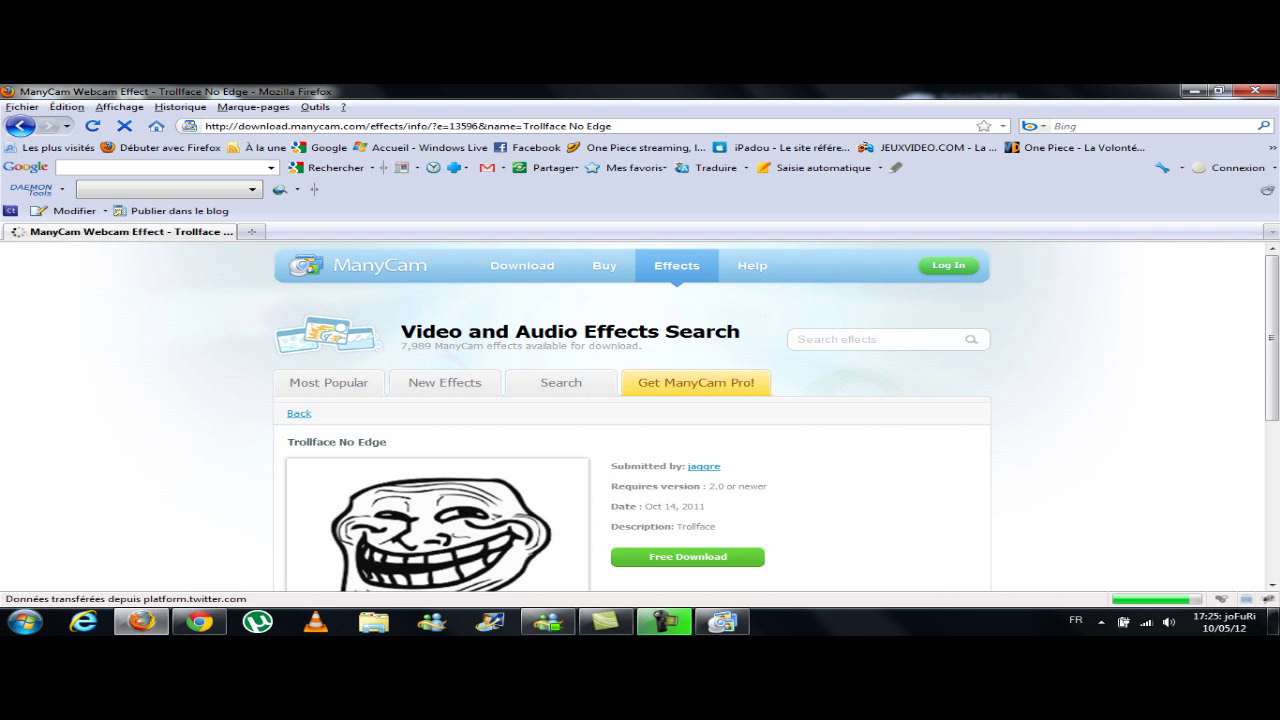
key("alt+Left")
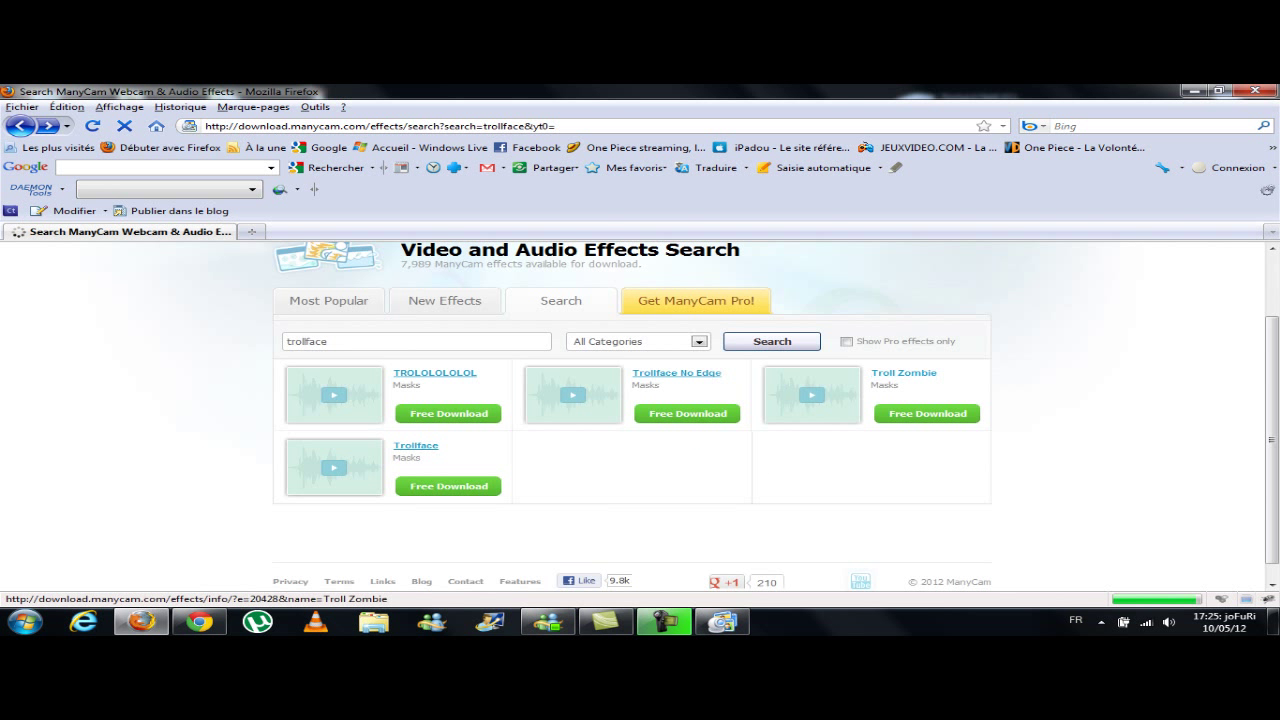
- Open the Troll Zombie mask's detail page, and start its free download
left_click(904, 372)
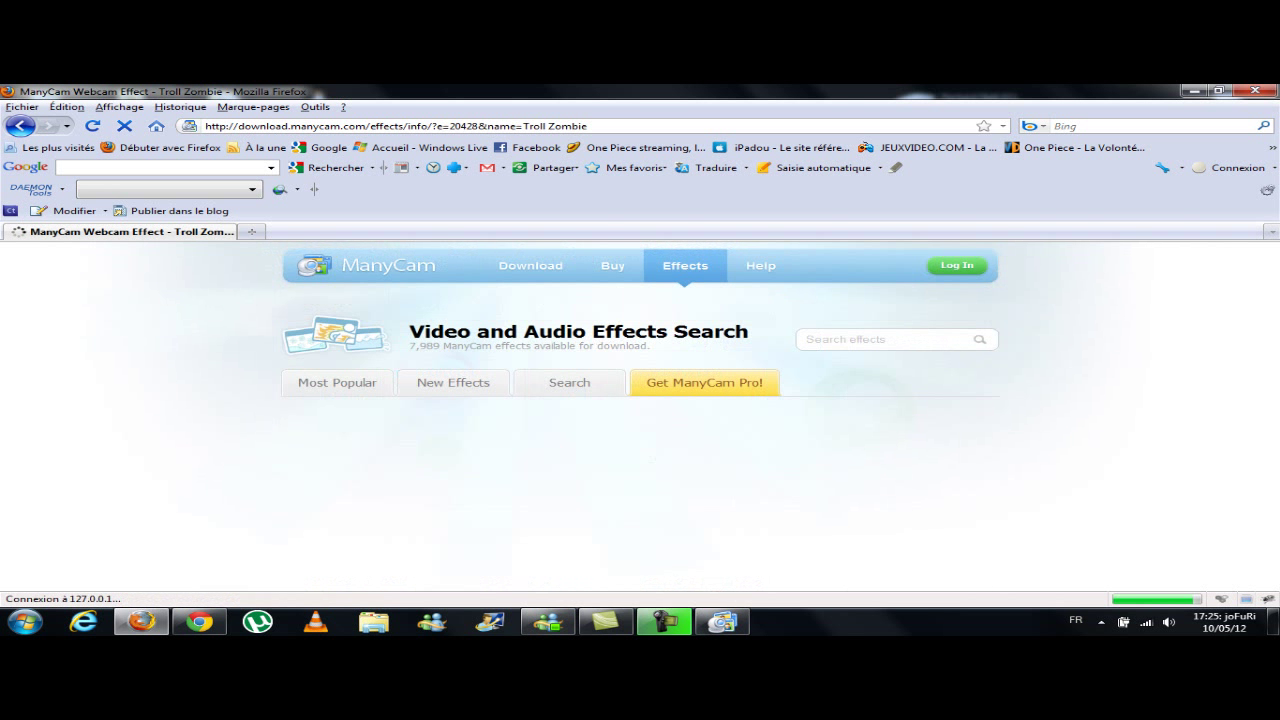
scroll(687, 500, "down", 2)
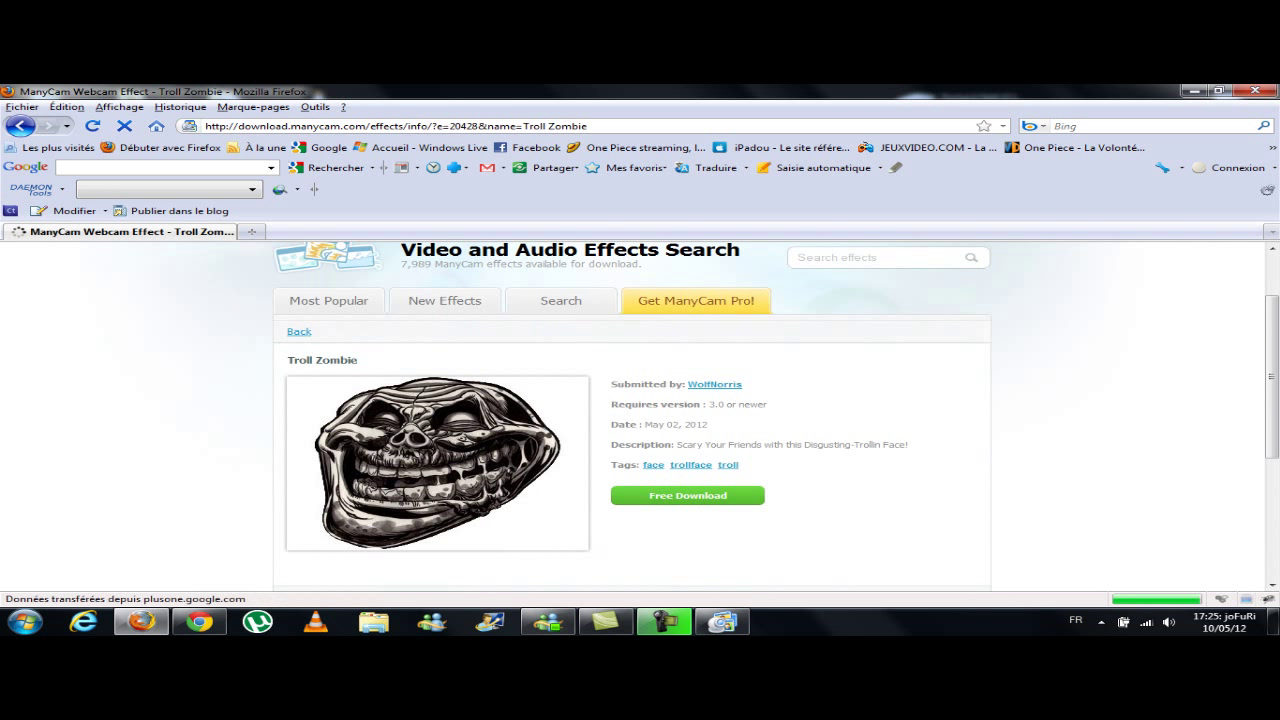
left_click(687, 495)
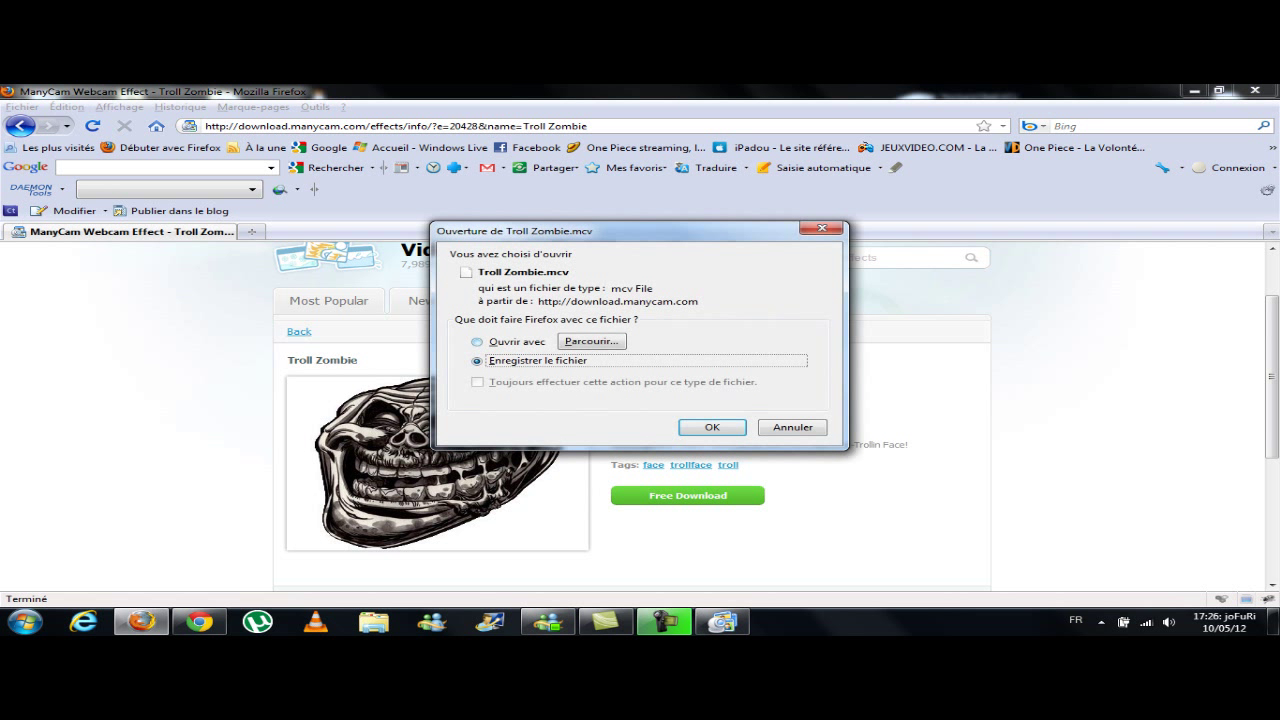
left_click(478, 342)
left_click(591, 341)
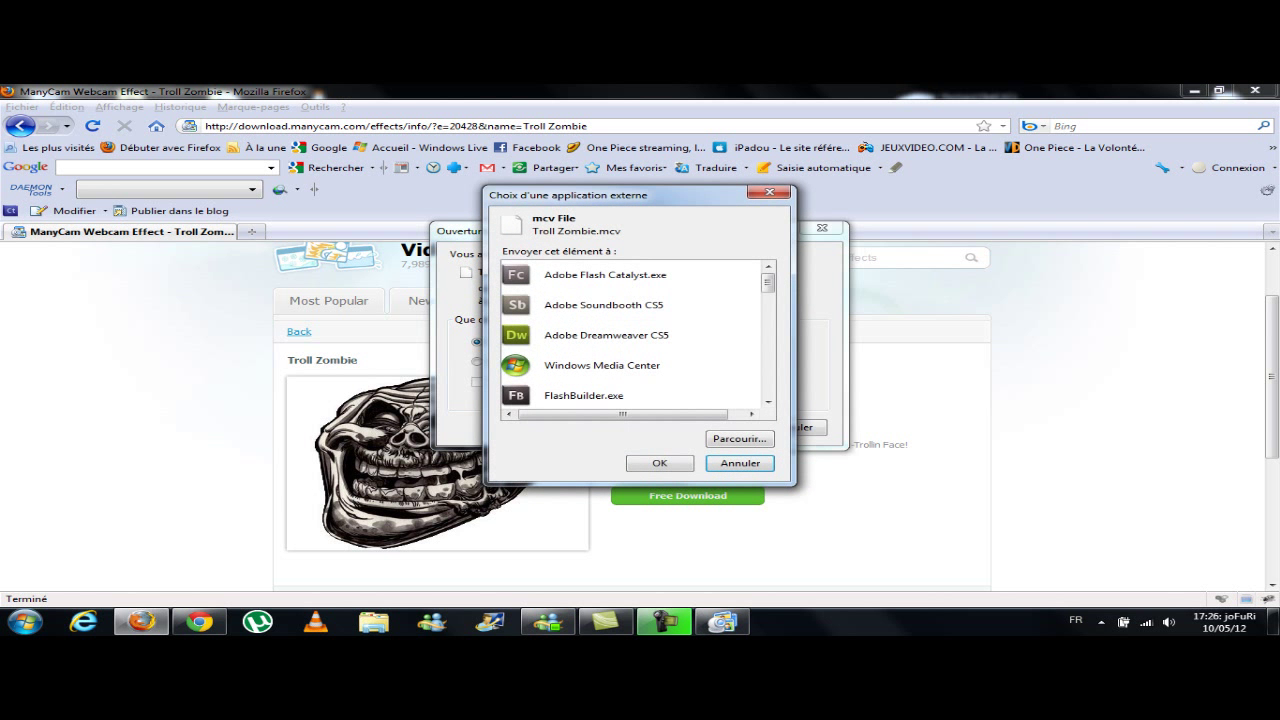
scroll(637, 335, "down", 5)
scroll(637, 335, "down", 4)
left_click(769, 191)
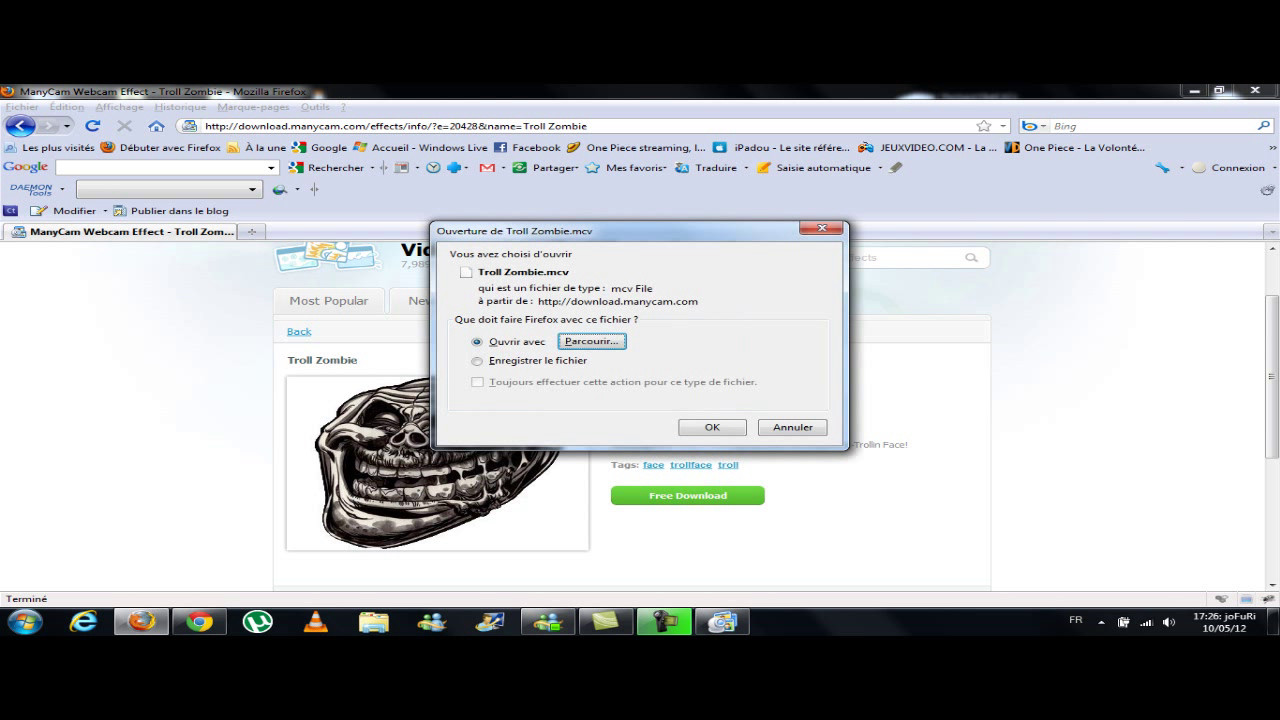
- Choose to save the Troll Zombie.mcv file, and confirm the download
left_click(537, 361)
left_click(712, 427)
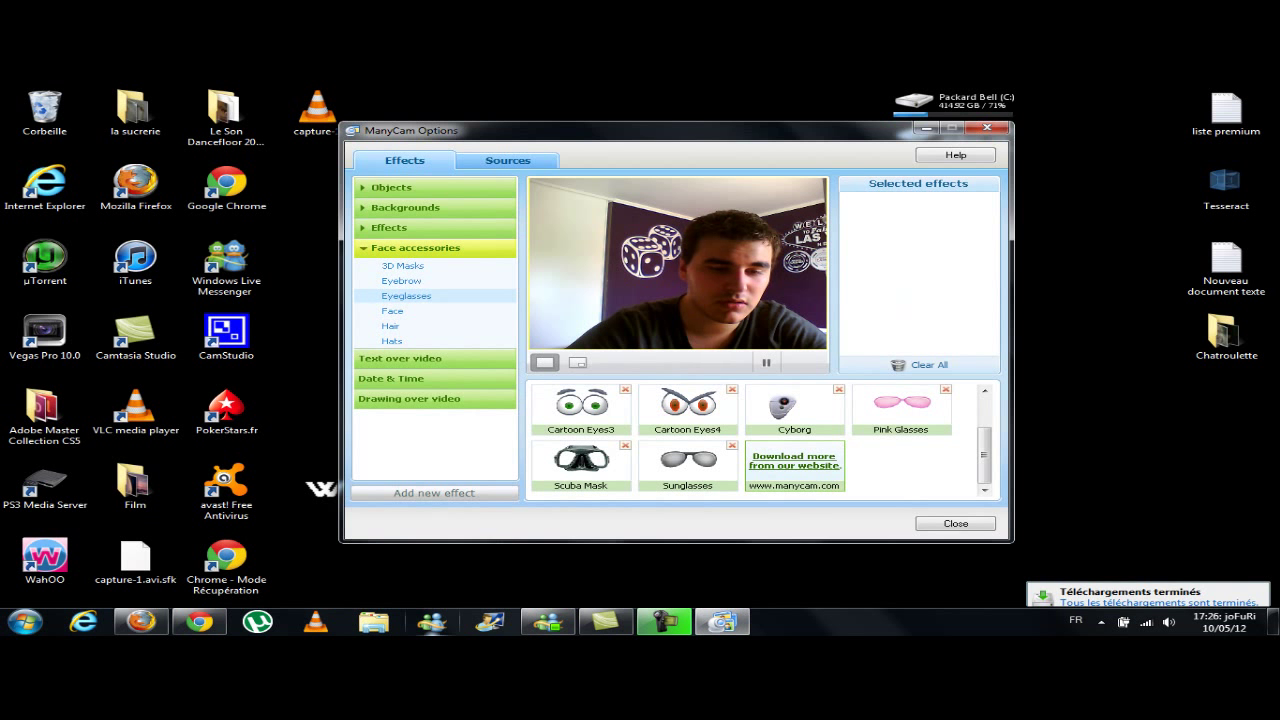
- Open Troll Zombie.mcv from the Téléchargements folder, choosing to select a program from the list of installed programs
left_click(432, 622)
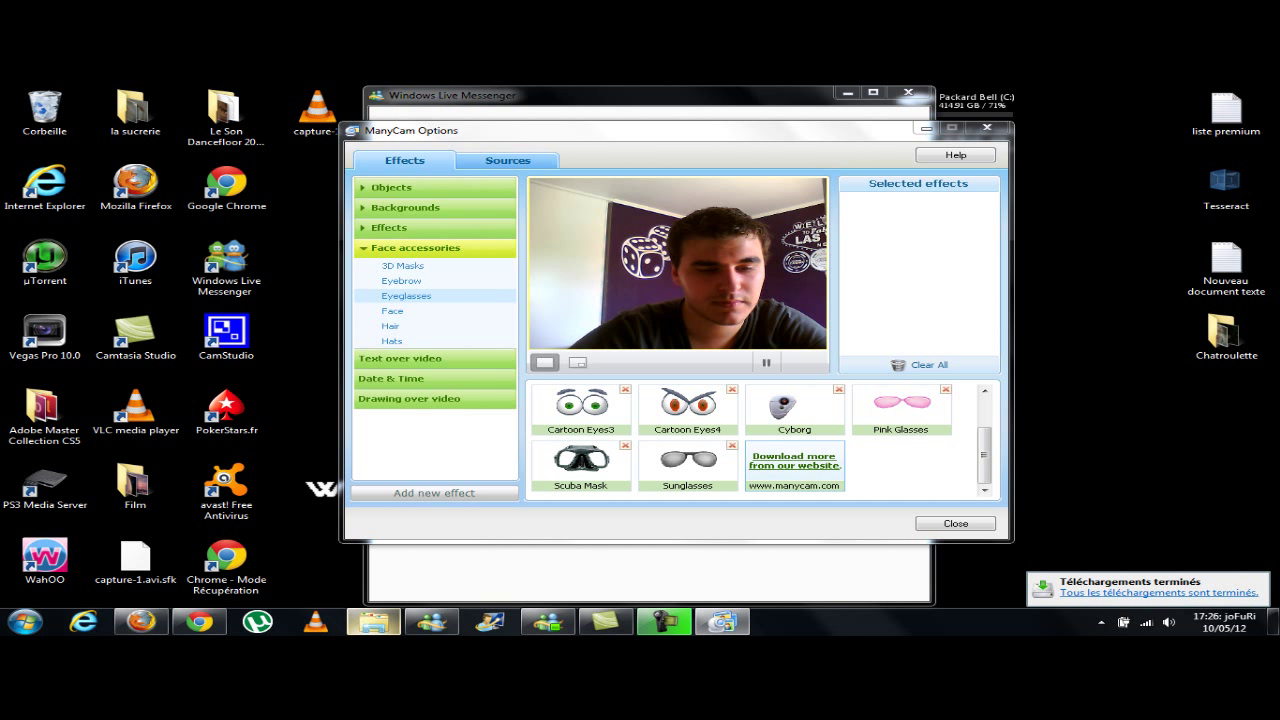
left_click(373, 622)
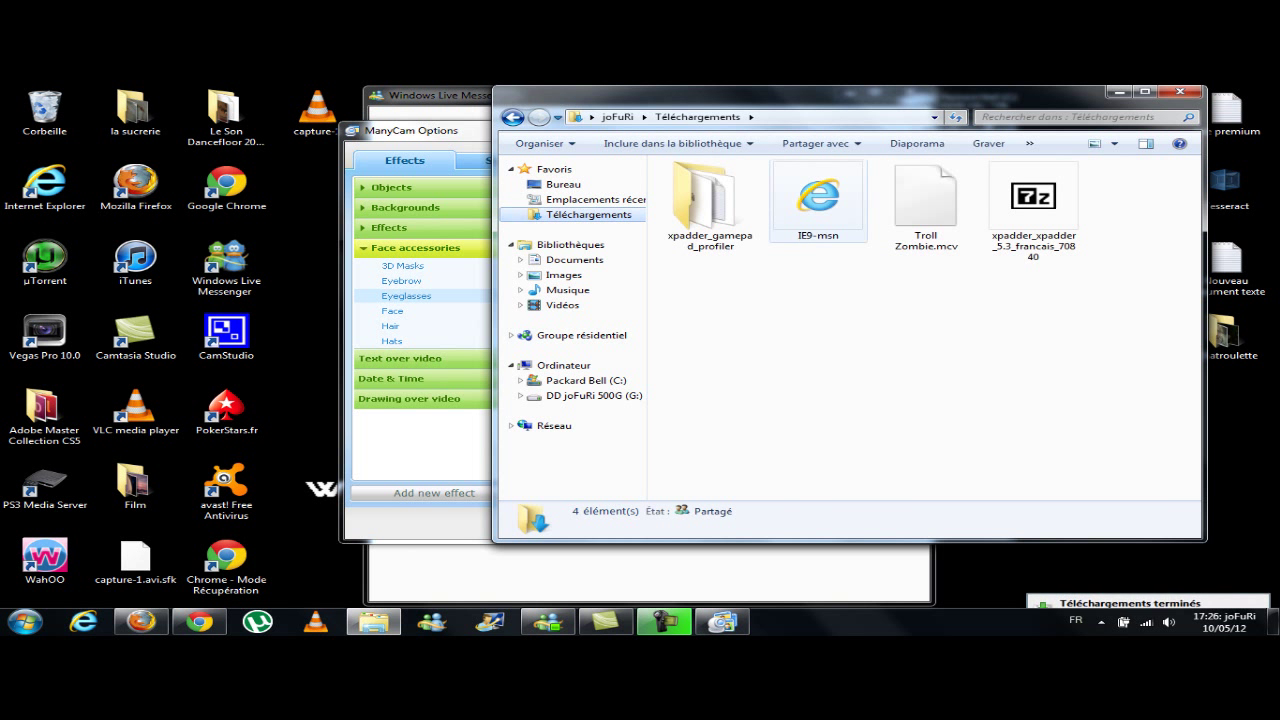
left_click(926, 205)
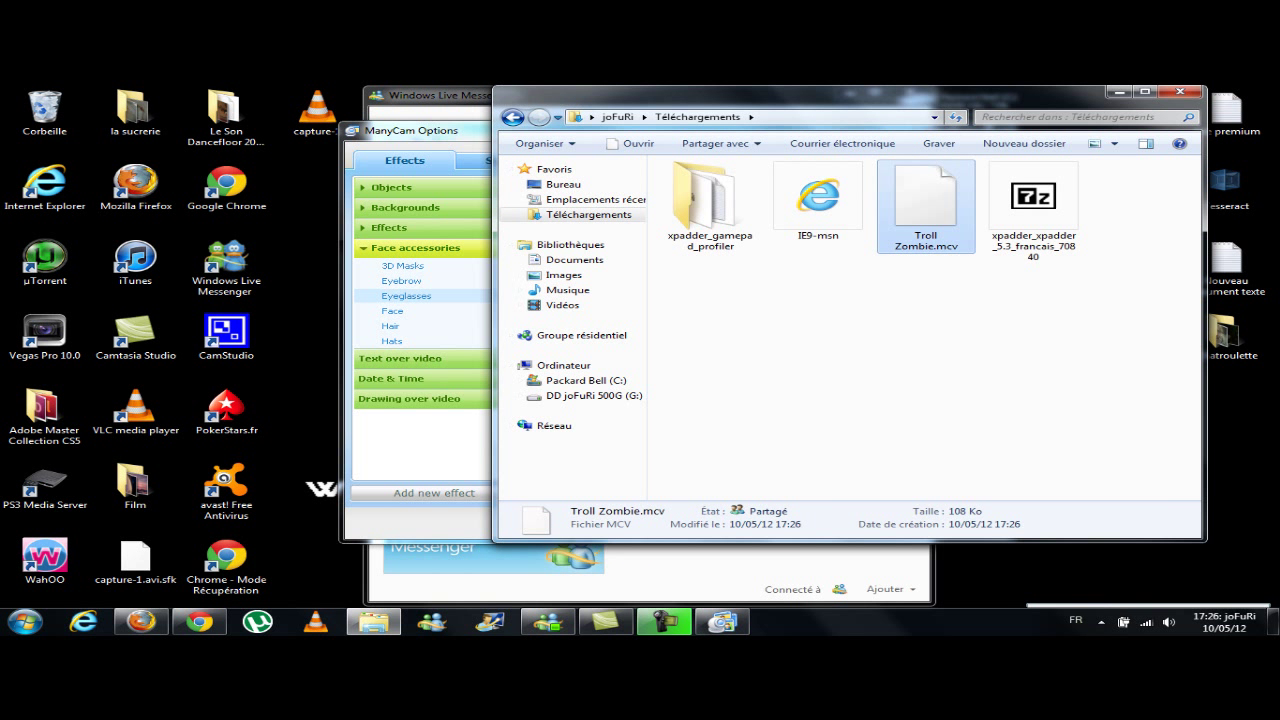
double_click(926, 205)
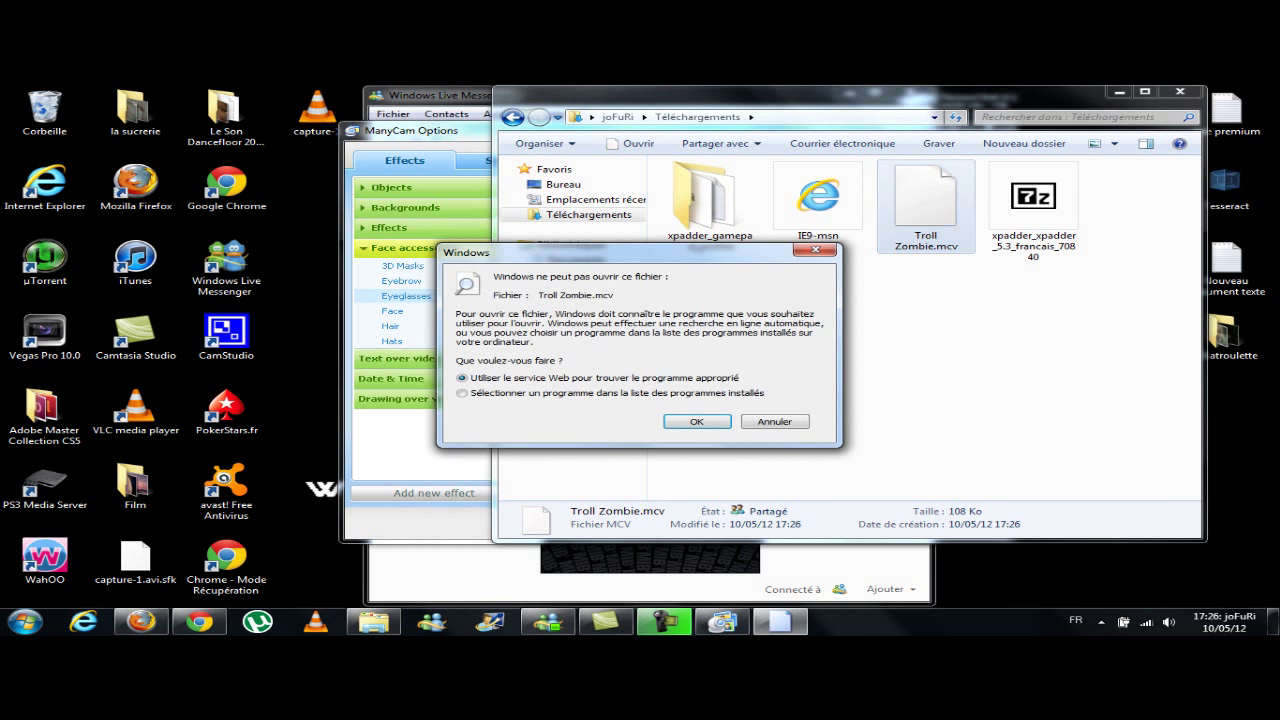
key("Down")
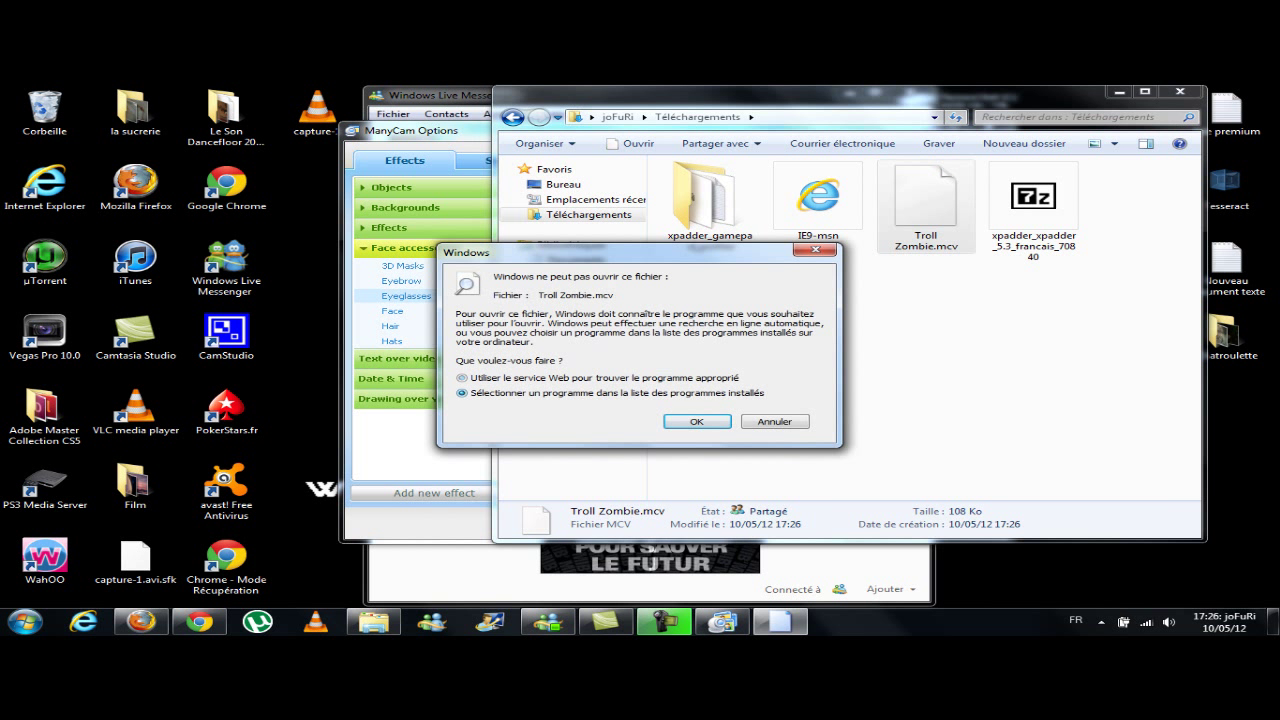
key("Return")
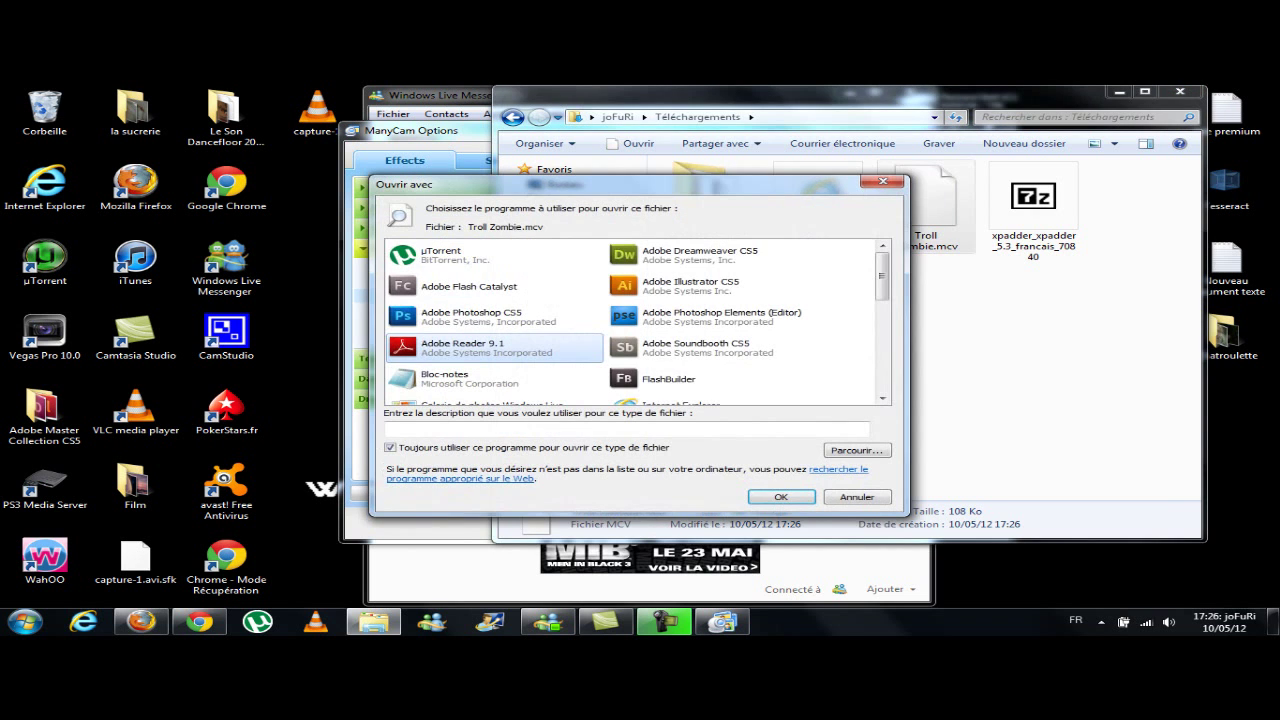
- Browse the computer for a program to open the file with, and go to the Program Files (x86) folder on drive C:
scroll(638, 320, "down", 10)
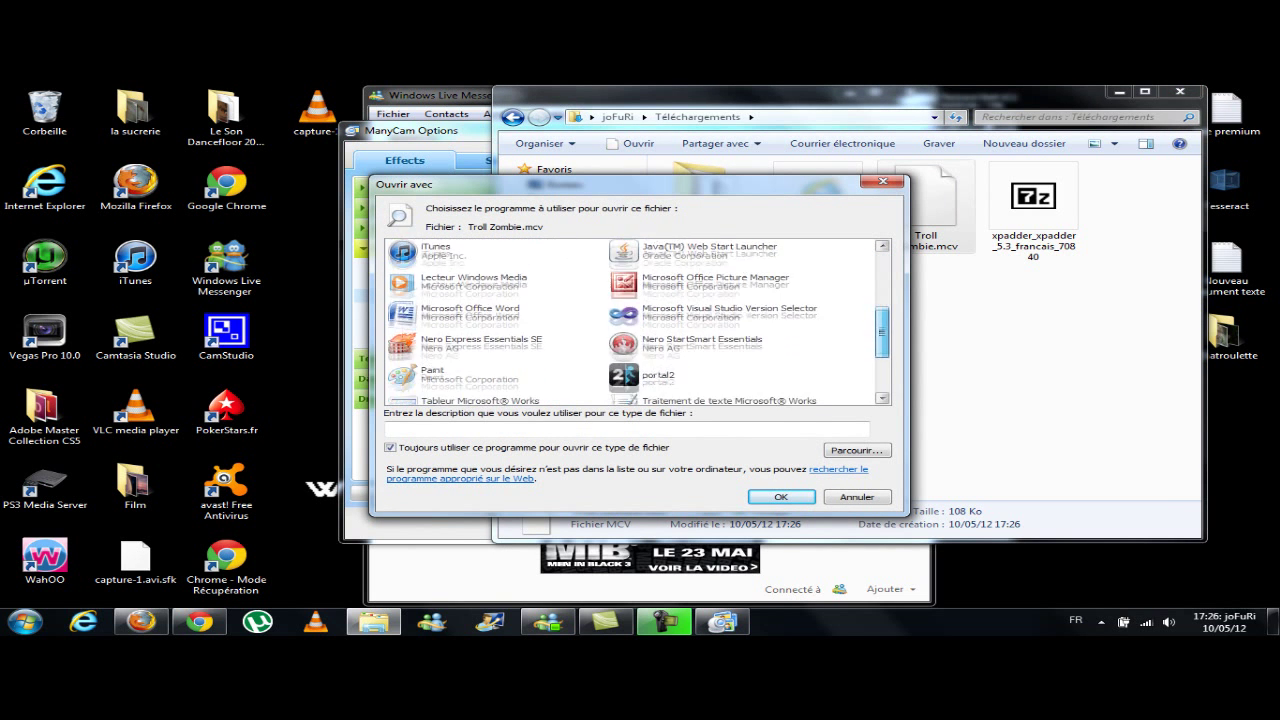
left_click(857, 450)
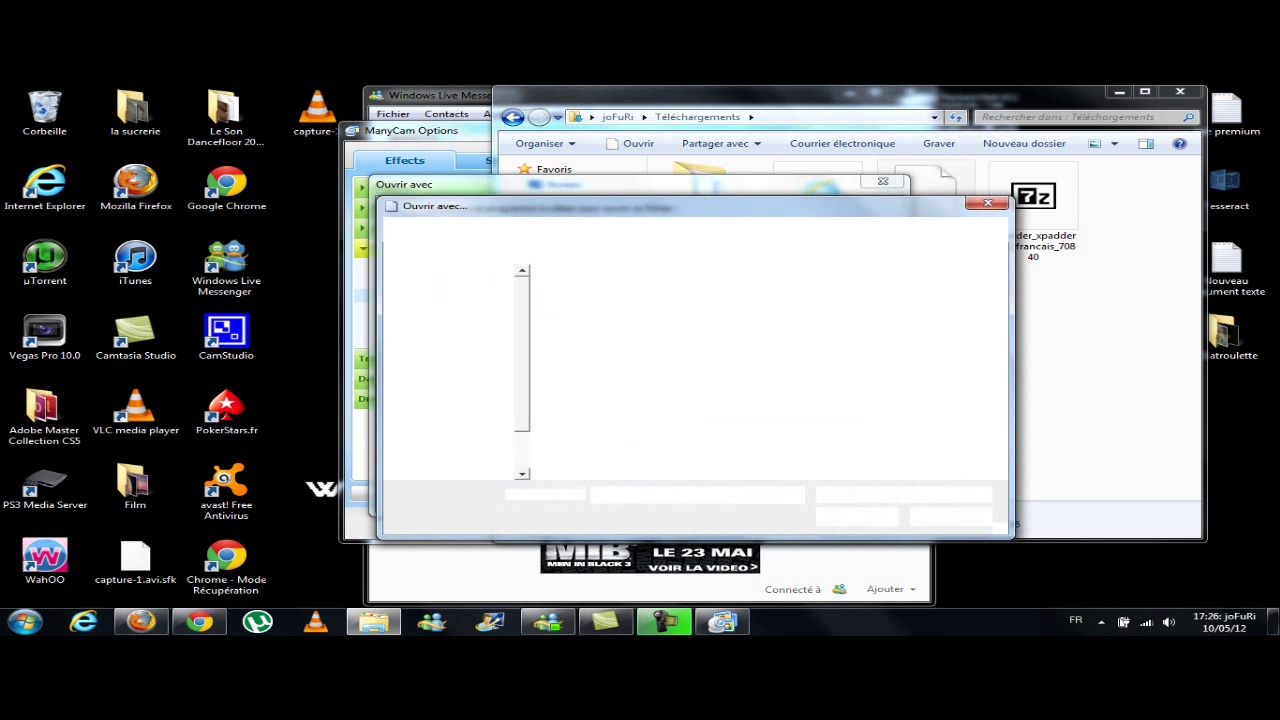
scroll(775, 375, "down", 5)
scroll(775, 375, "up", 2)
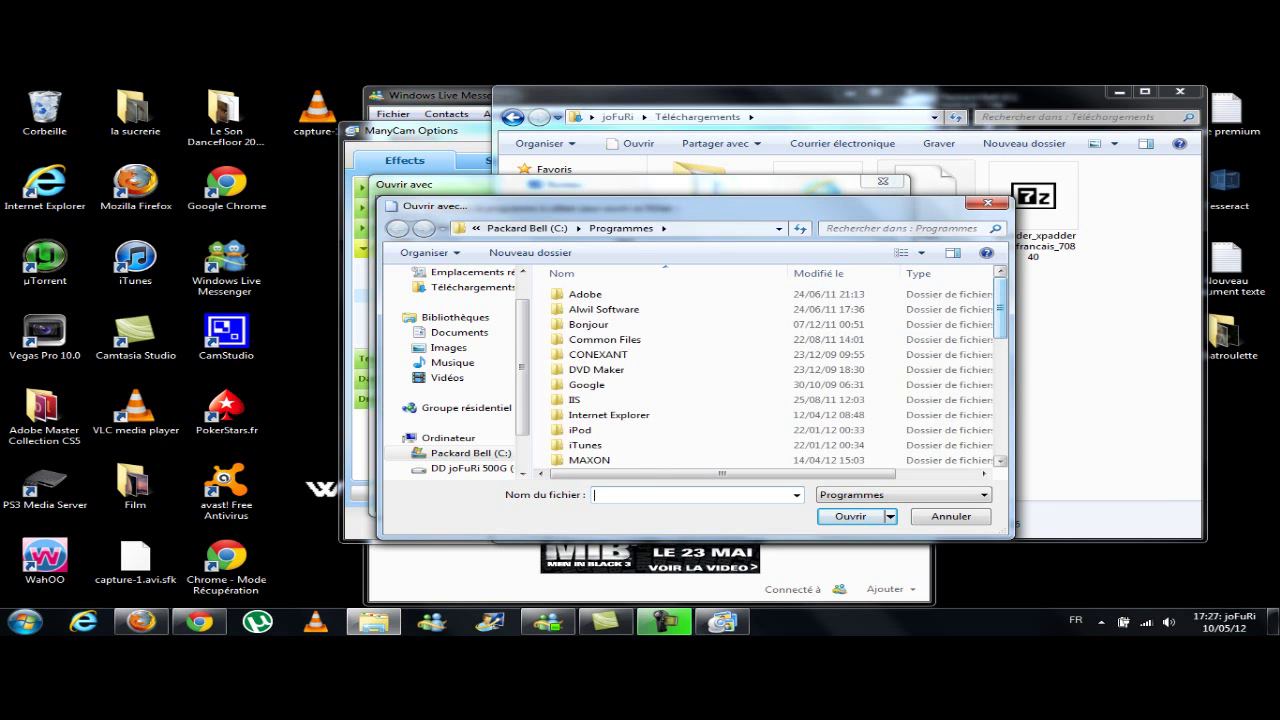
scroll(770, 370, "down", 1)
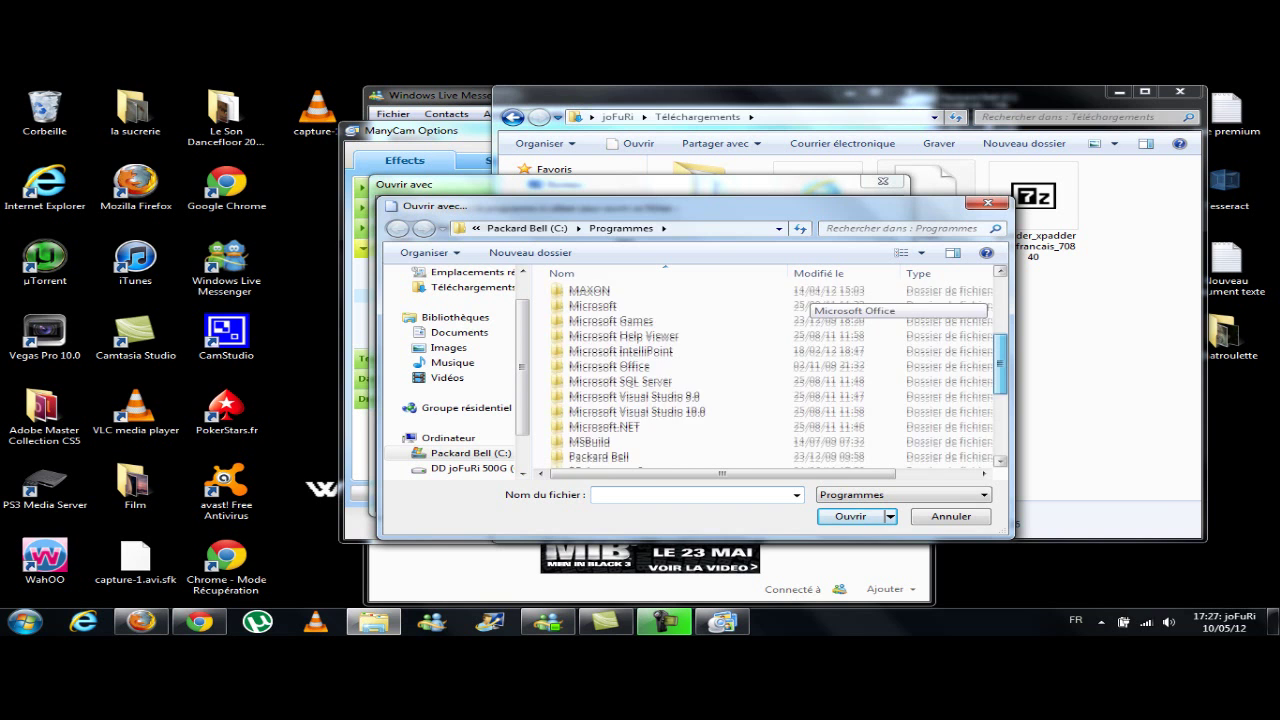
scroll(770, 370, "down", 1)
scroll(770, 370, "down", 3)
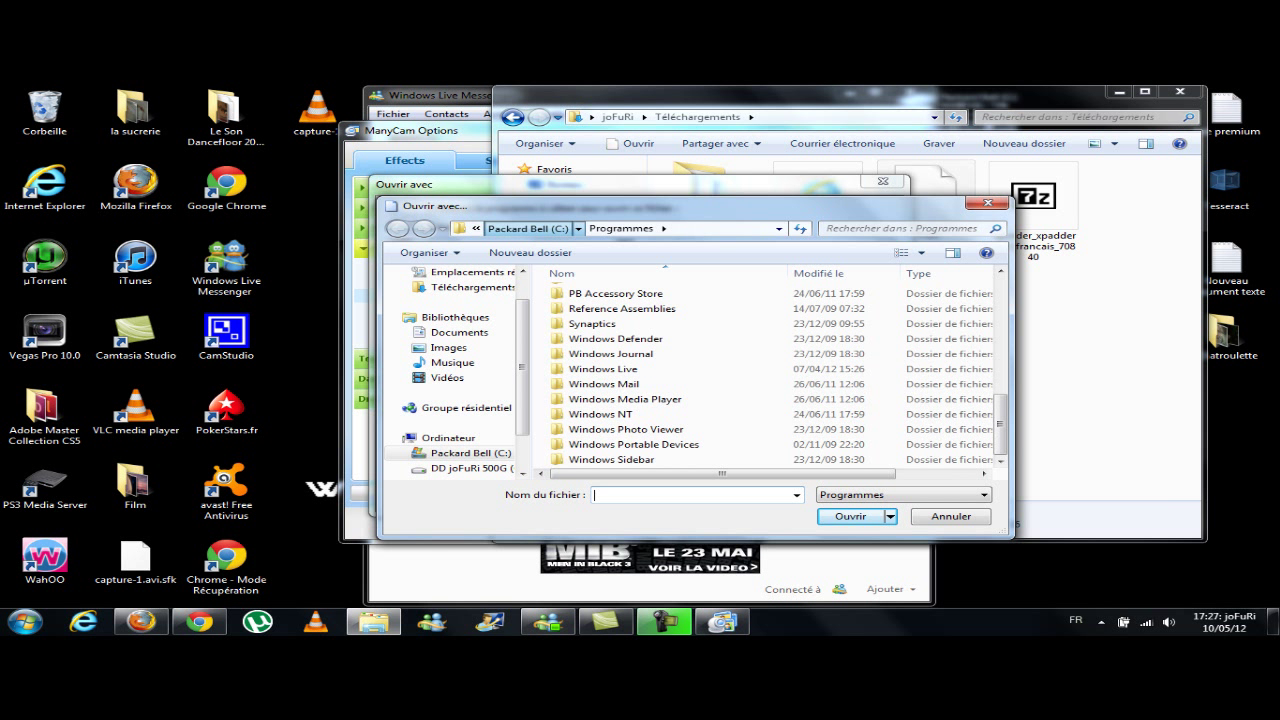
left_click(527, 229)
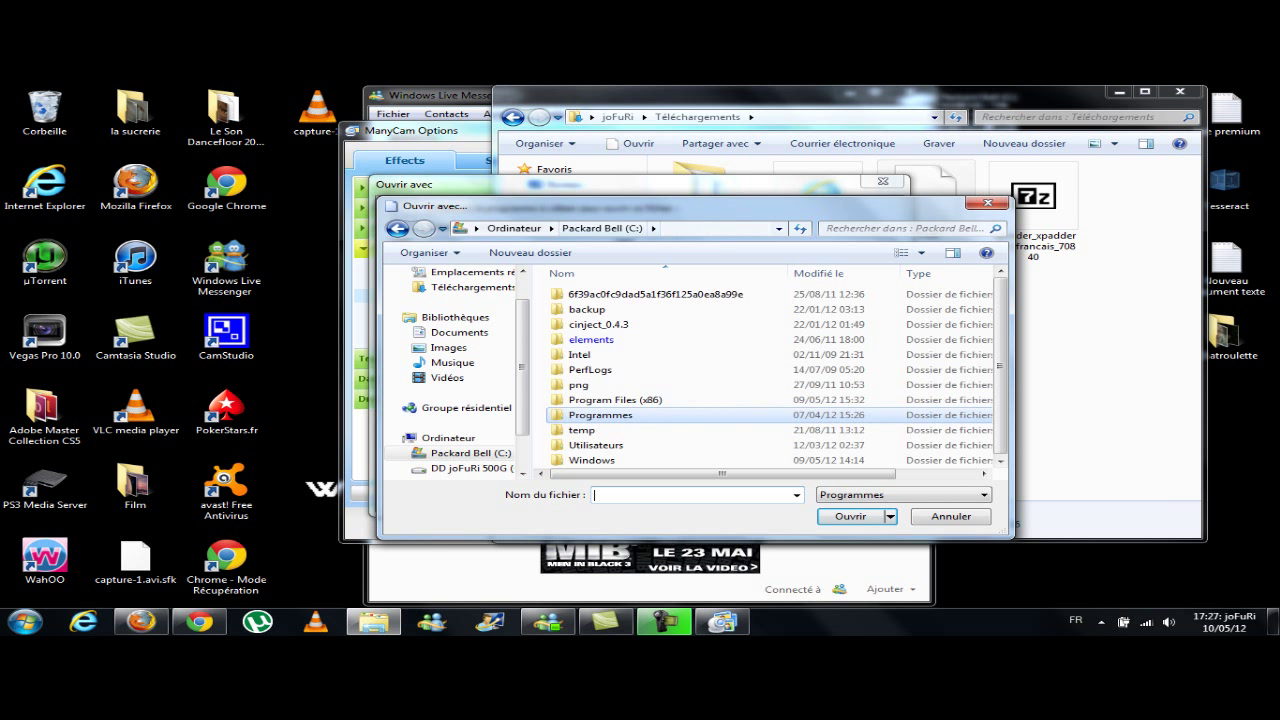
left_click(615, 400)
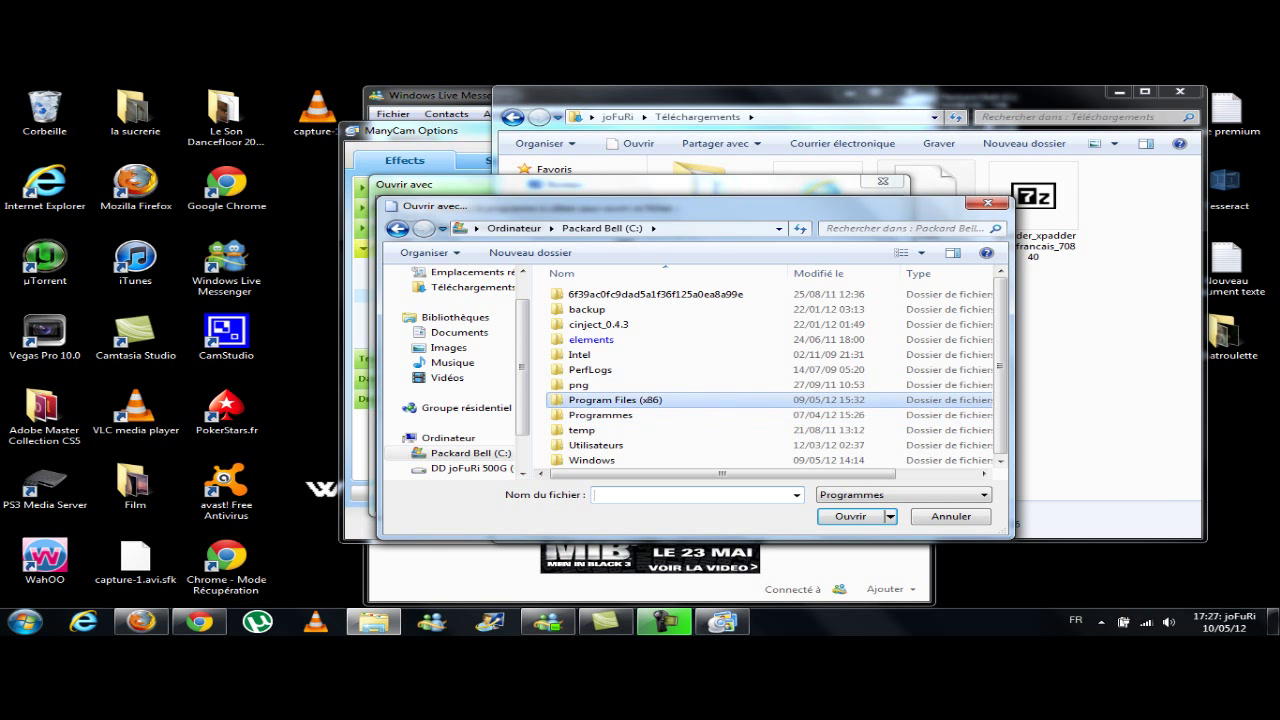
double_click(615, 400)
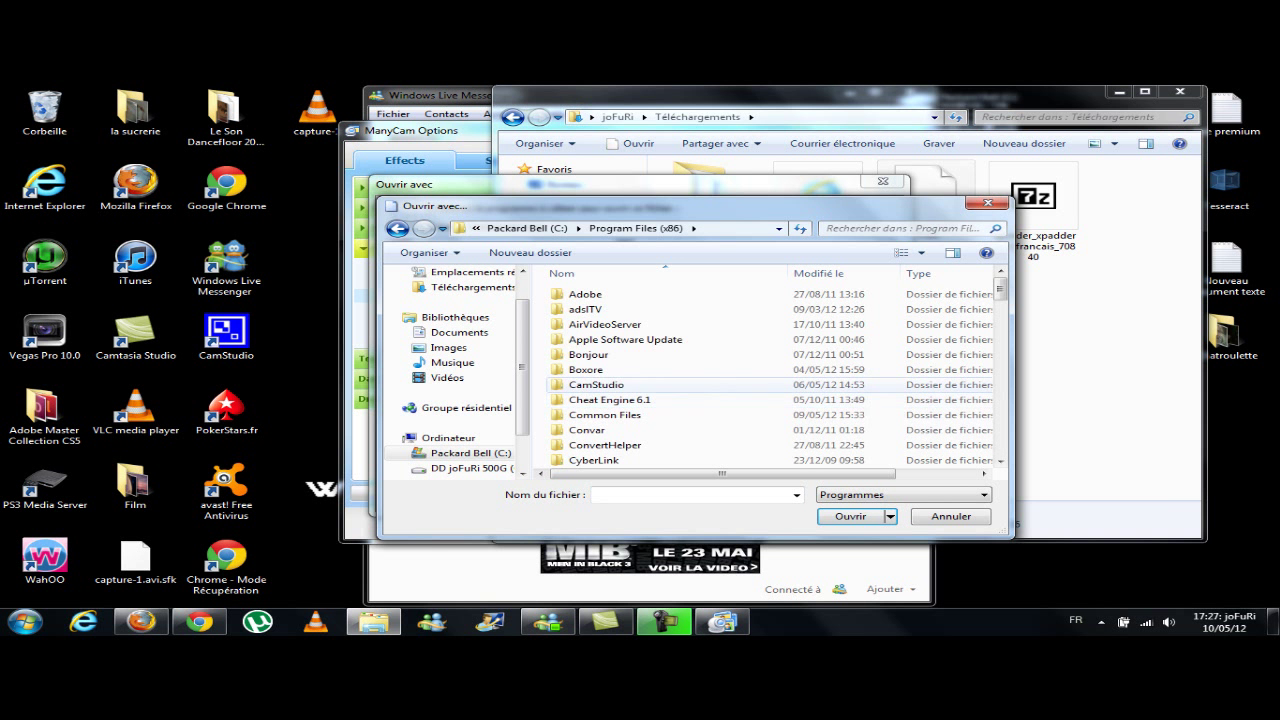
- Choose the ManyCam application from the ManyCam\Bin folder as the default program for .mcv files, and open the mask with it
scroll(600, 384, "down", 1)
scroll(600, 413, "down", 4)
scroll(600, 413, "down", 2)
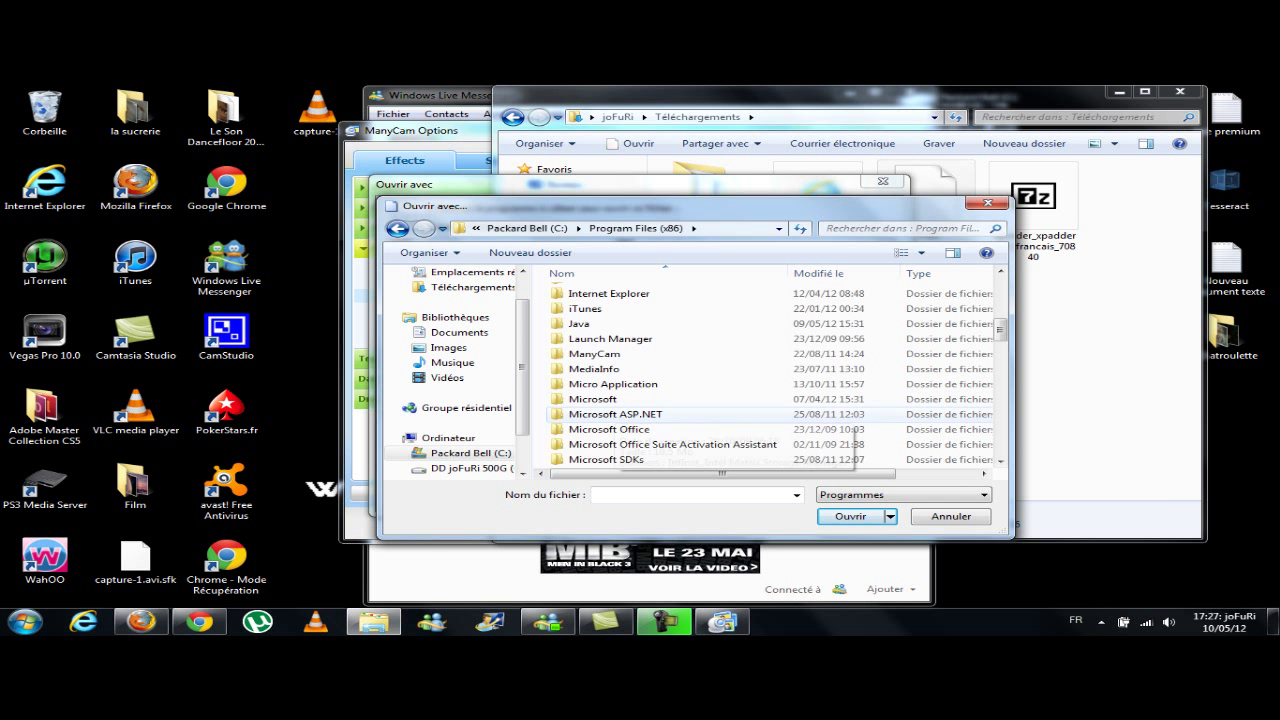
left_click(604, 354)
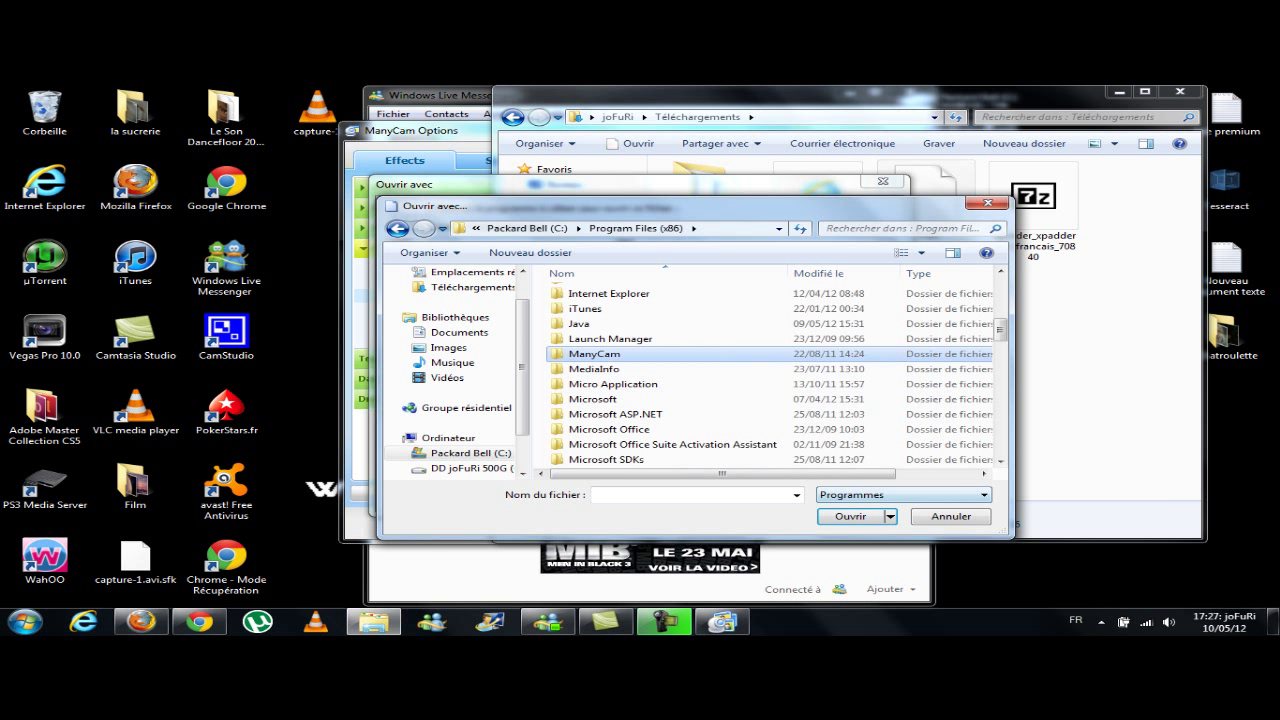
double_click(604, 354)
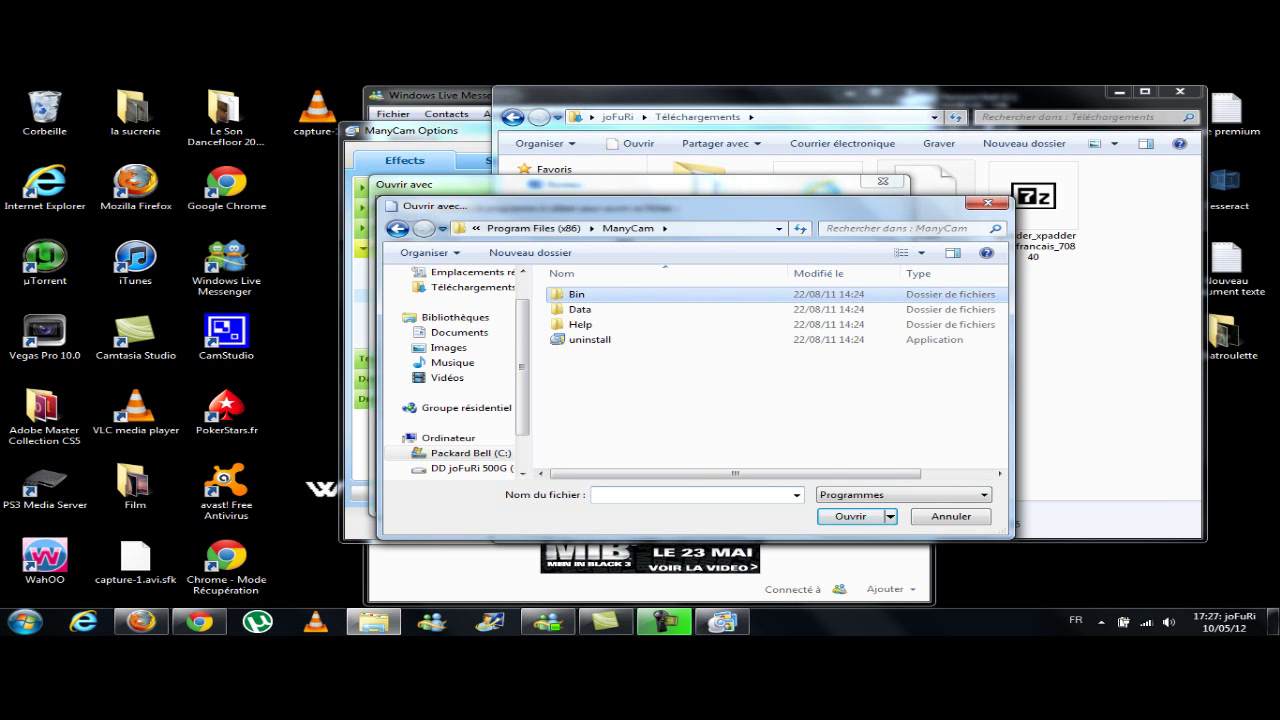
double_click(577, 294)
left_click(594, 309)
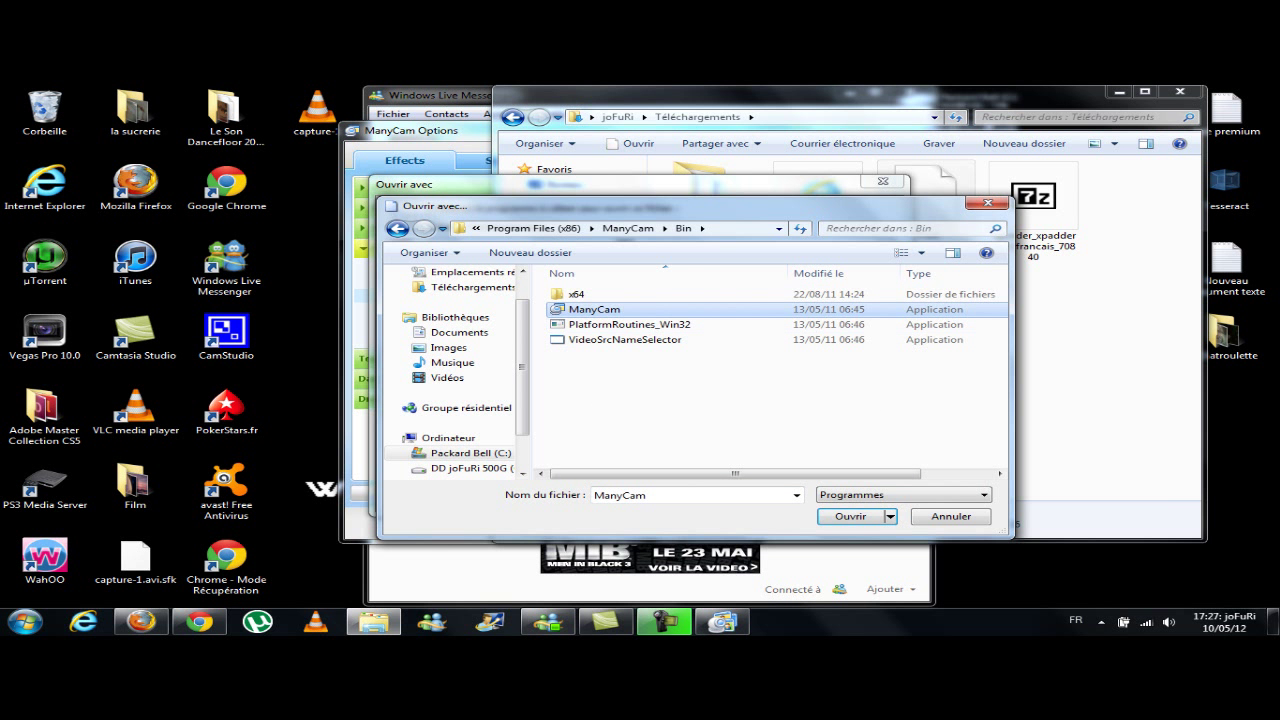
key("Return")
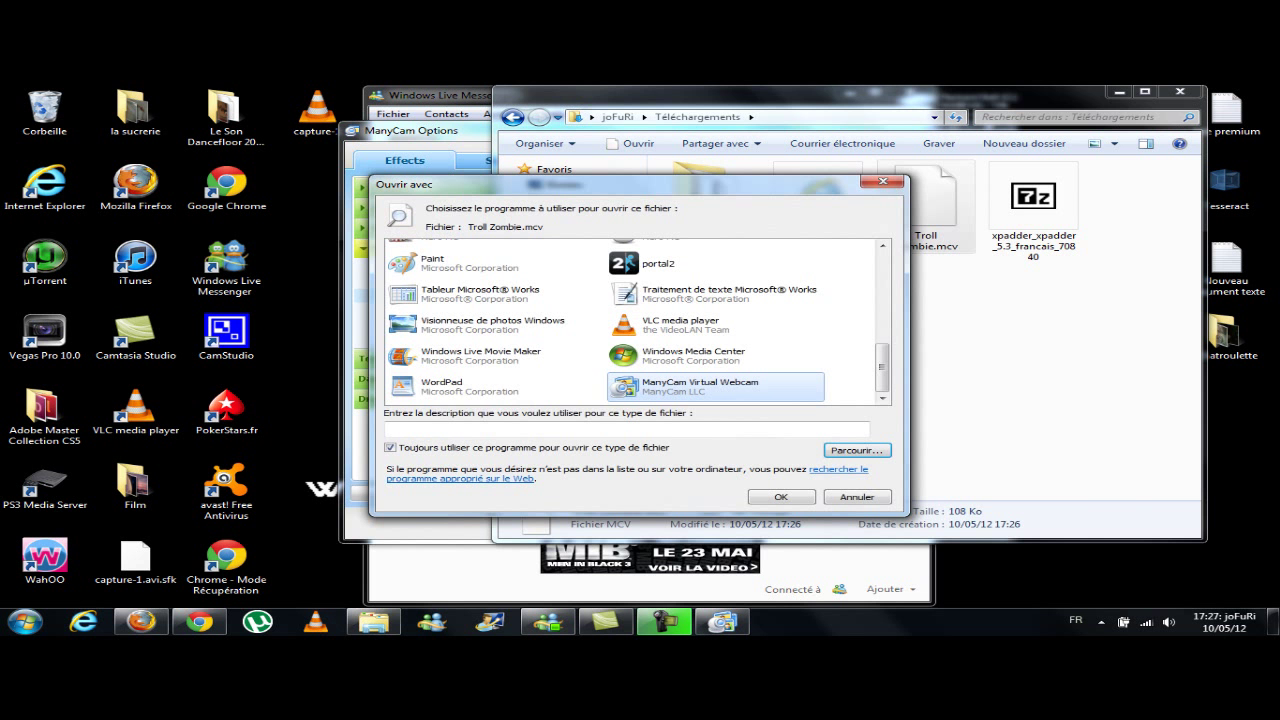
key("Return")
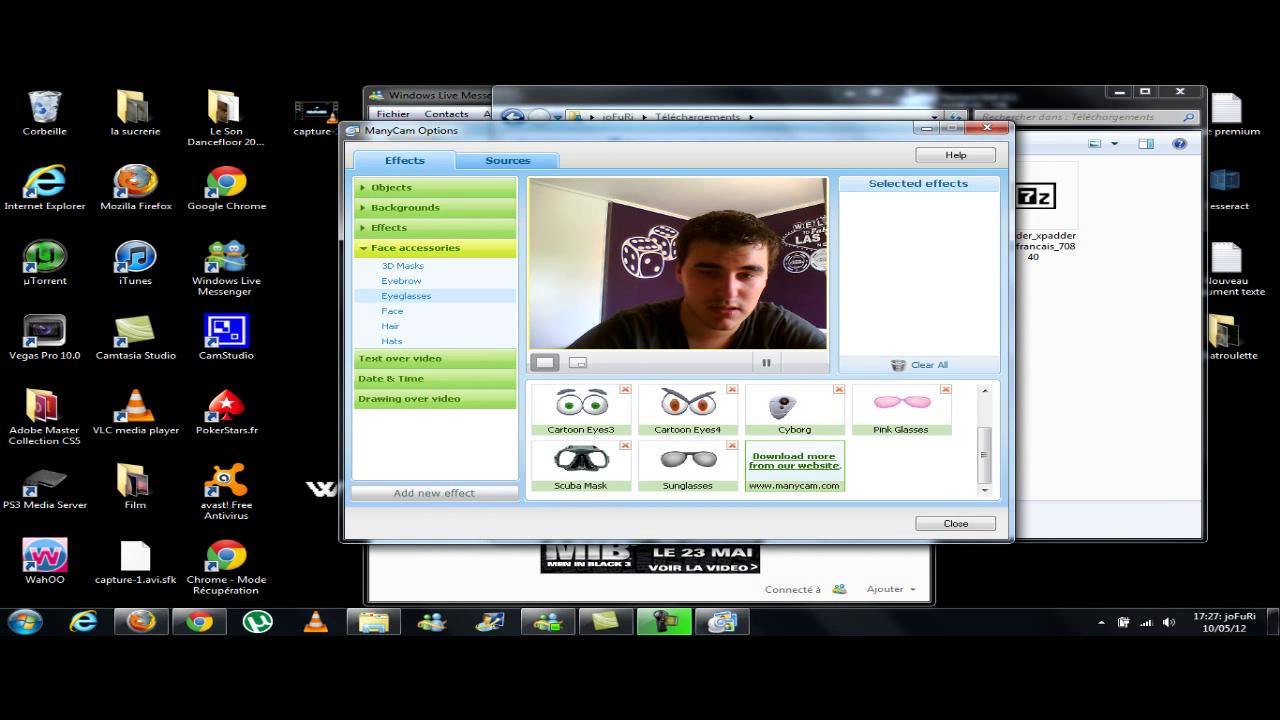
- Check the 3D Masks, Eyebrow, Eyeglasses and Face categories of the face accessories for the added mask
left_click(403, 266)
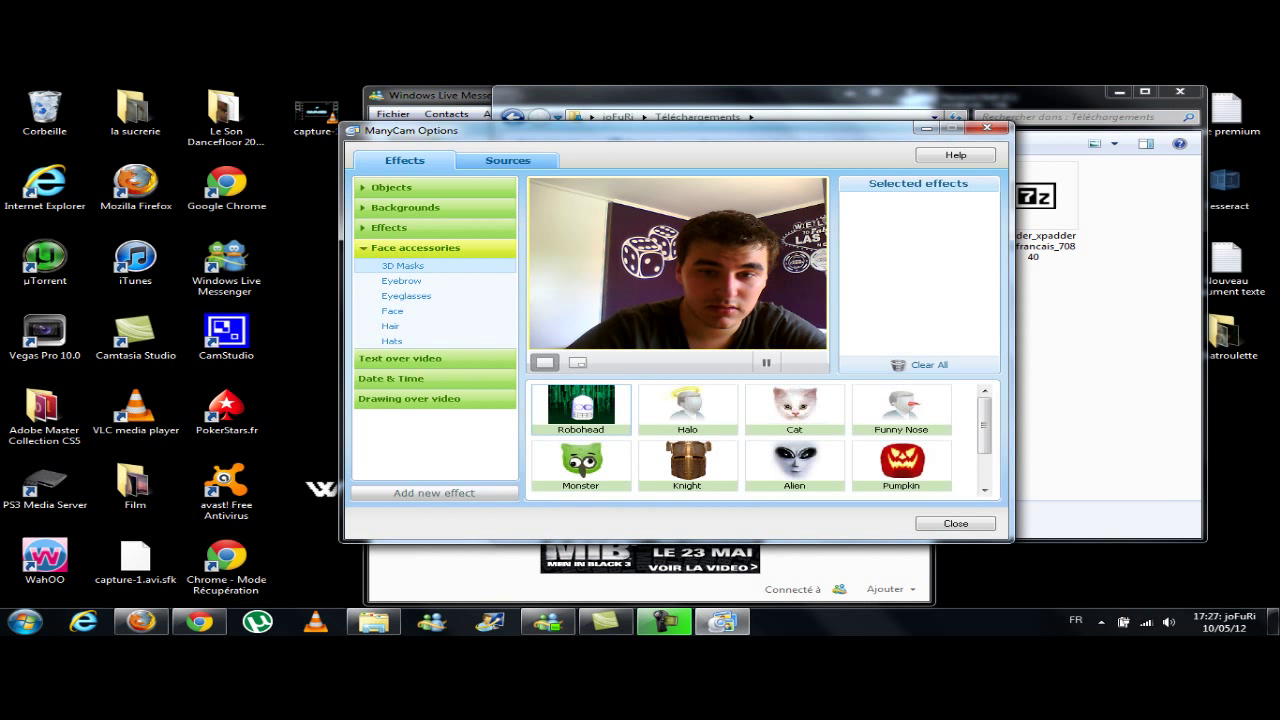
left_click_drag(985, 425, 985, 458)
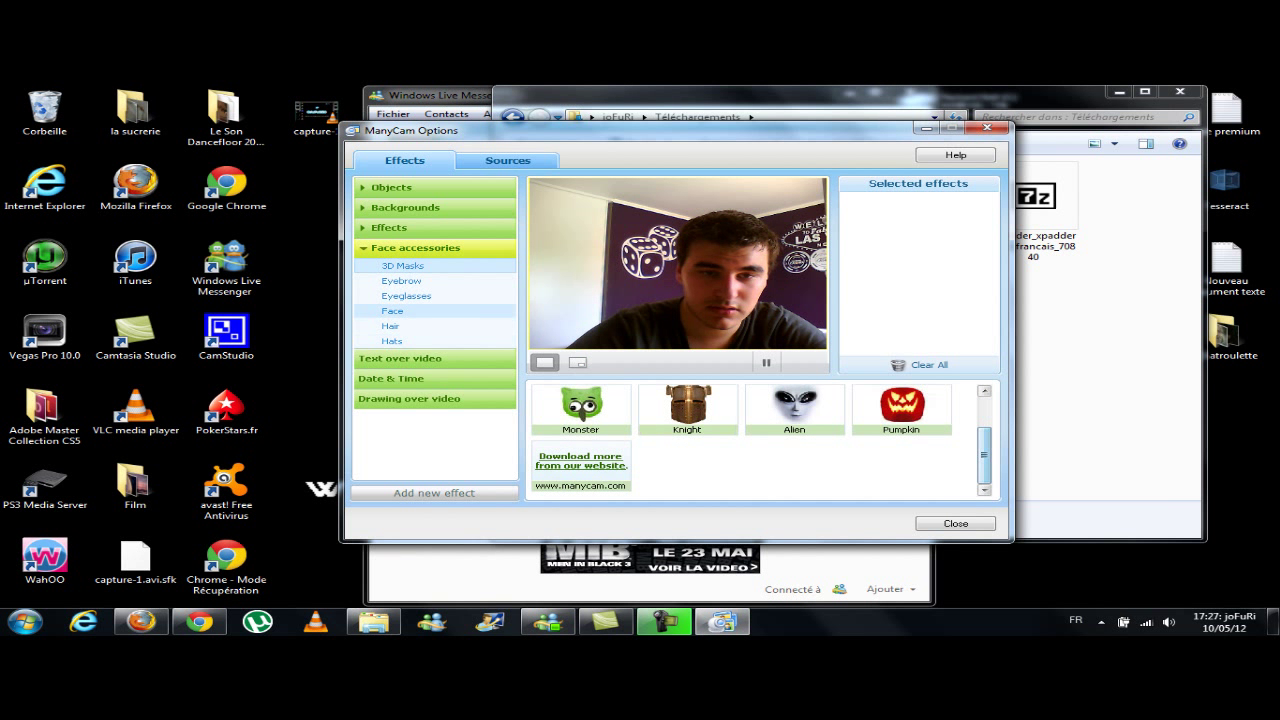
left_click(402, 281)
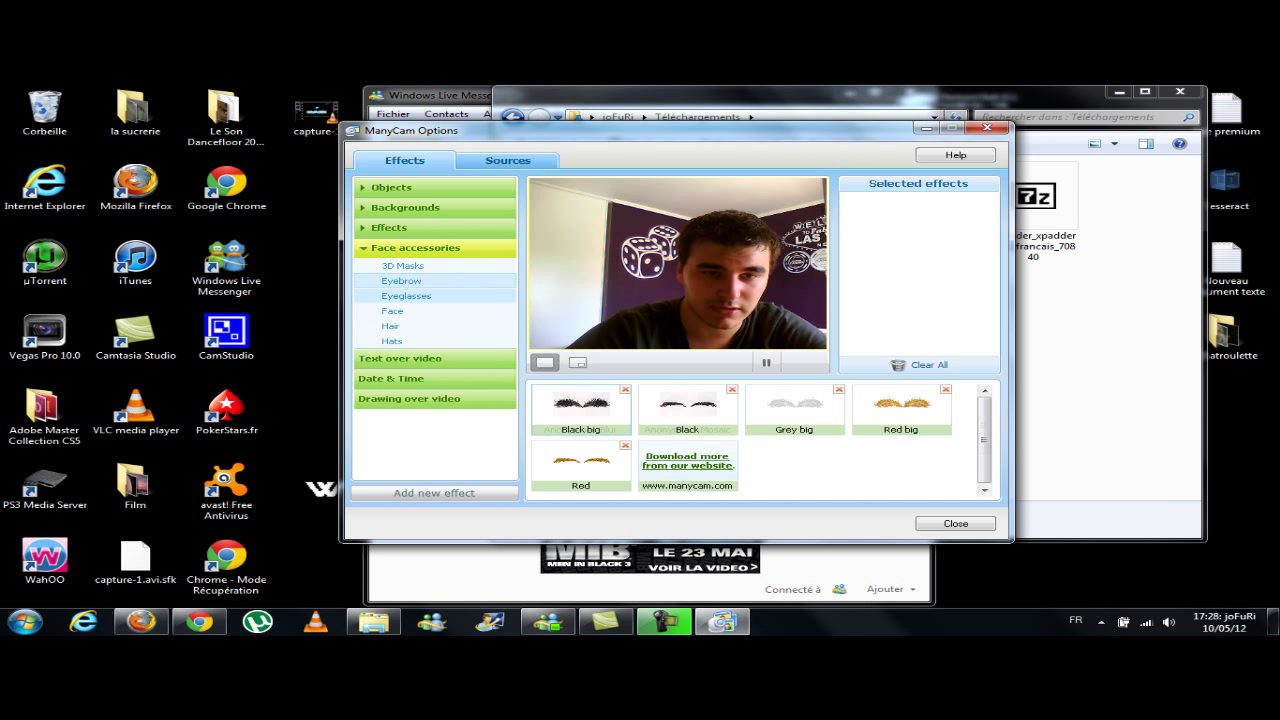
left_click(406, 296)
left_click(393, 311)
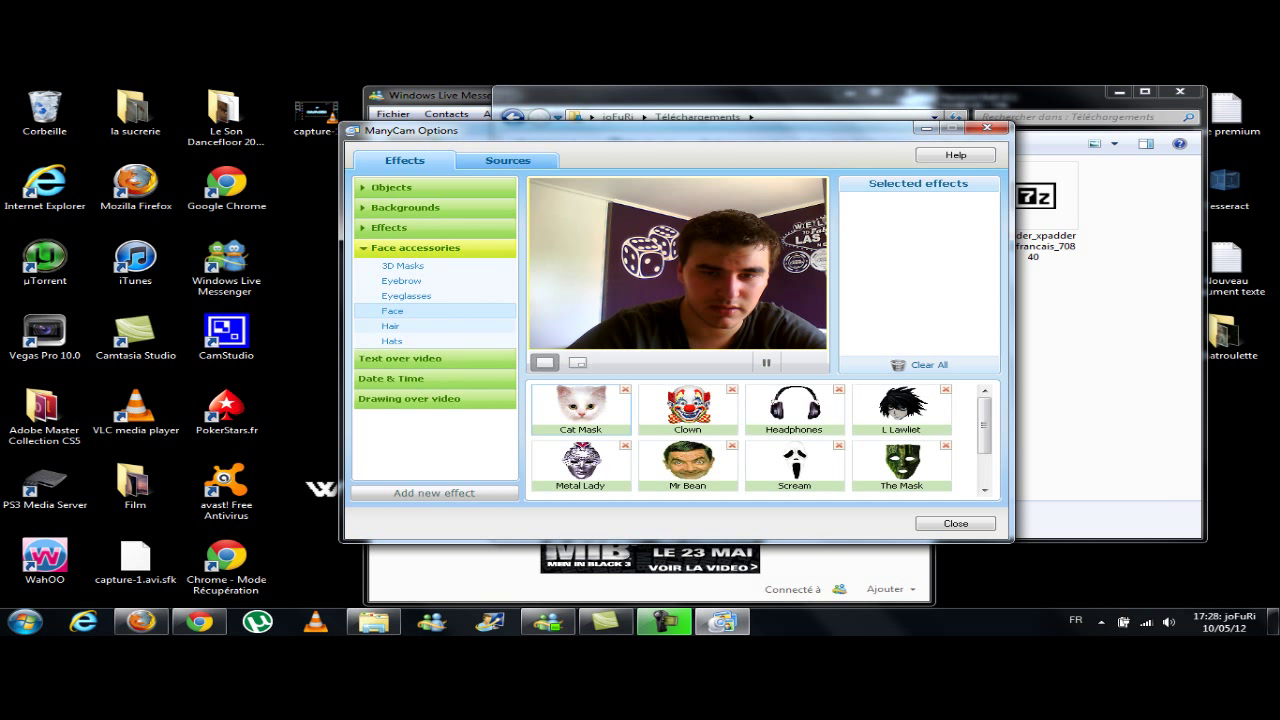
scroll(984, 440, "down", 1)
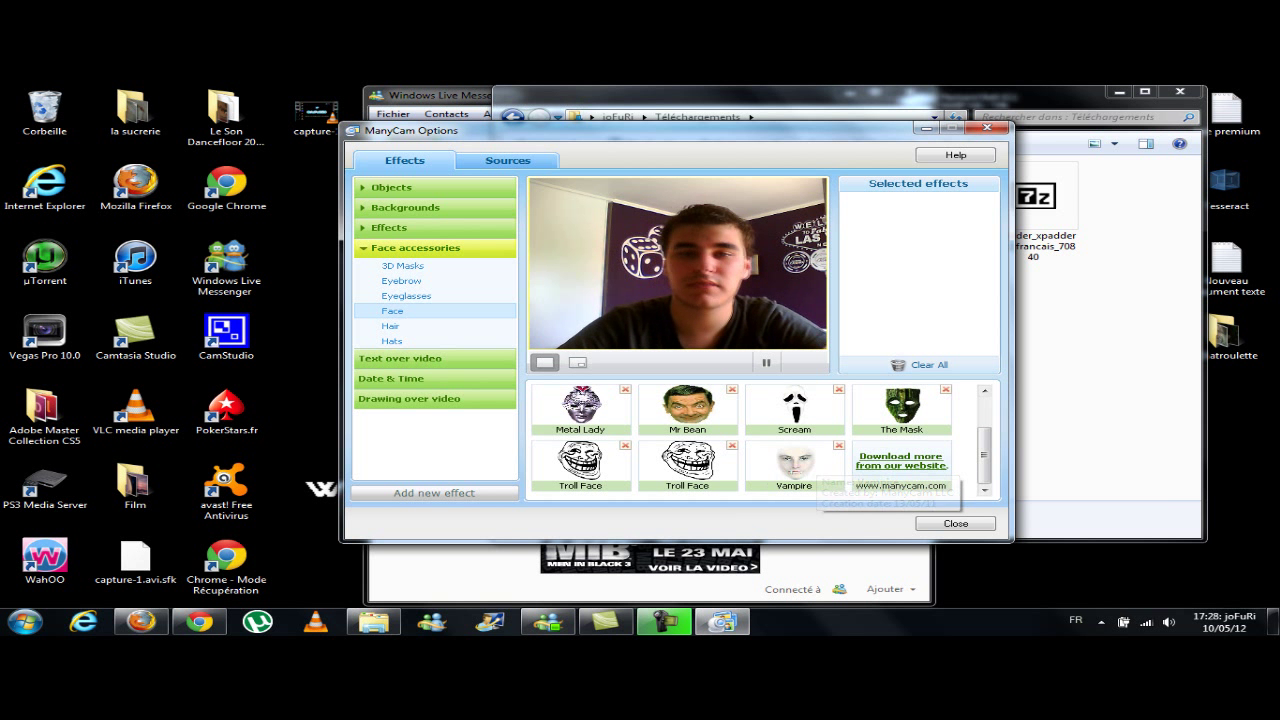
- Close the Téléchargements folder, ManyCam Options and Windows Live Messenger windows
left_click(955, 101)
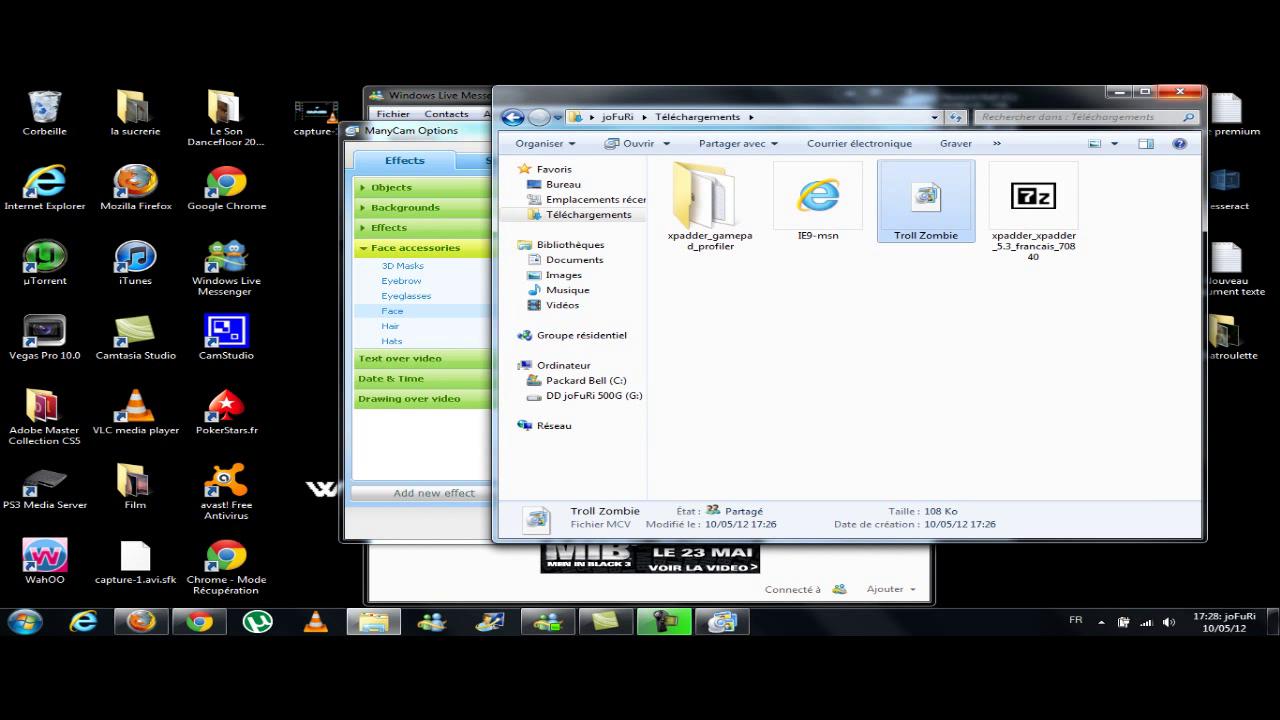
left_click(1180, 92)
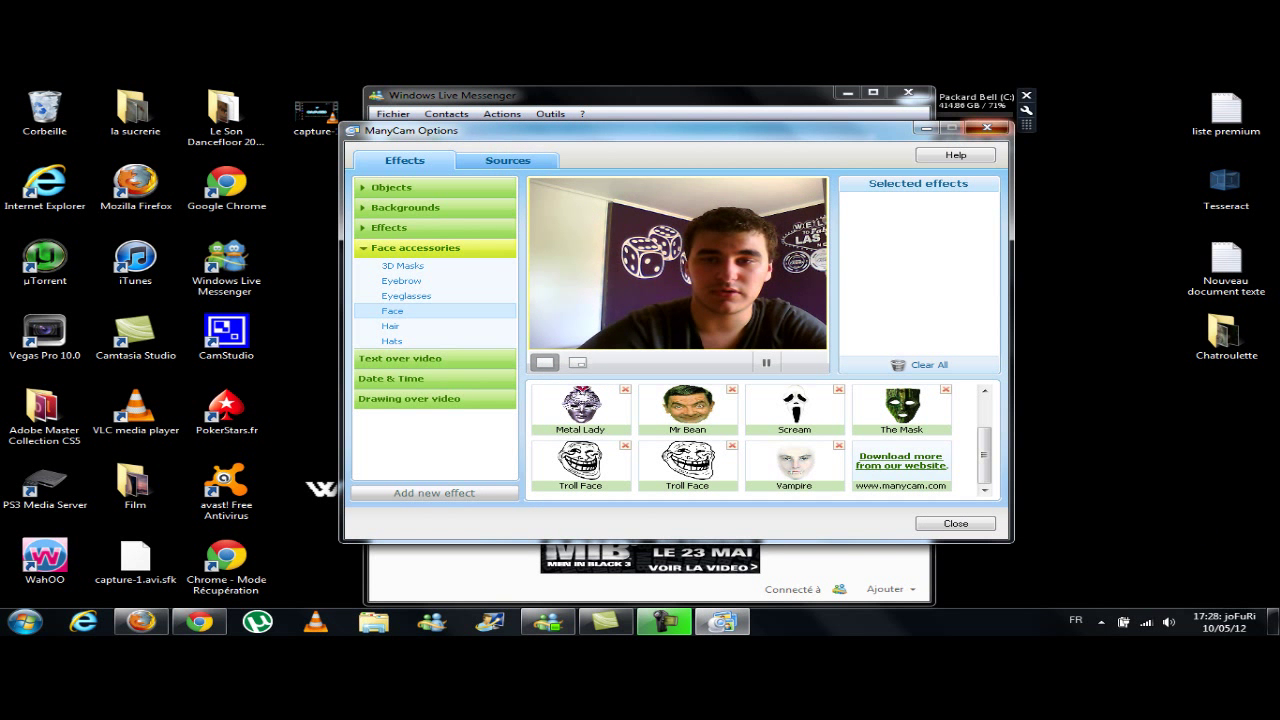
left_click(987, 128)
key("alt+F4")
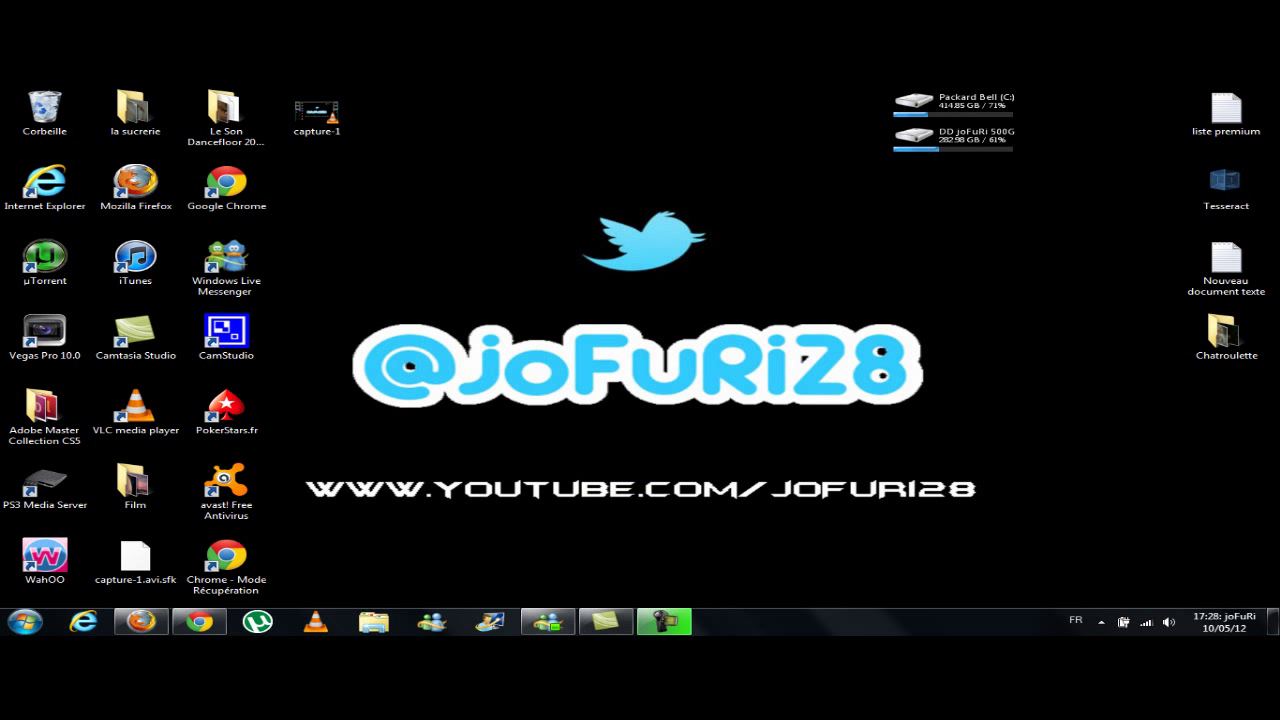
left_click(664, 622)
left_click(664, 622)
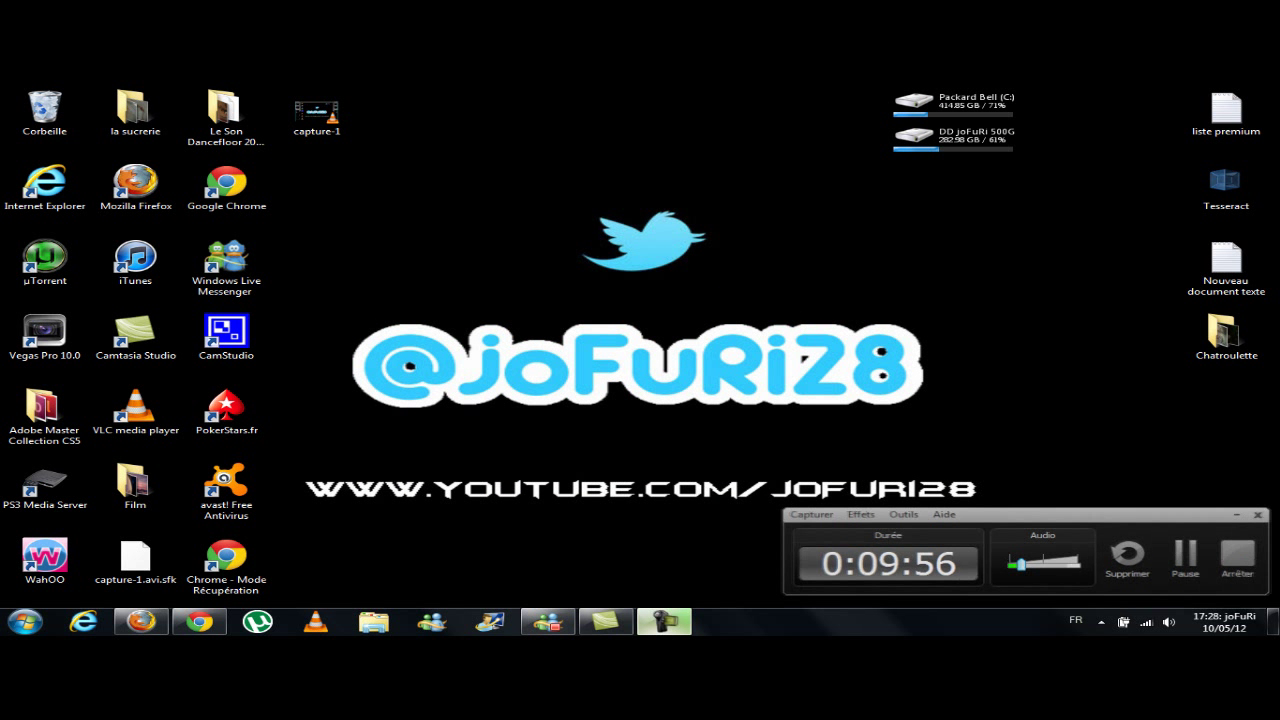
- Switch to Windows Live Messenger, and complete its audio and video device setup with ManyCam Virtual Webcam kept as the default webcam
left_click(548, 622)
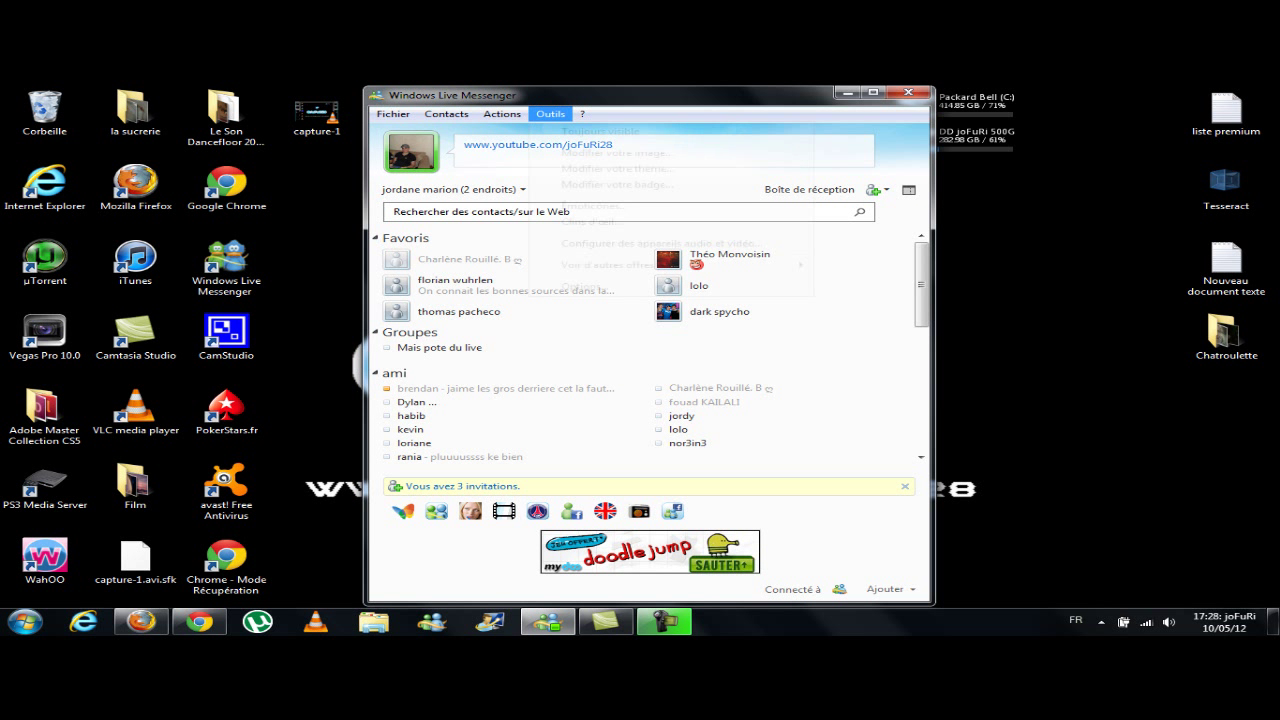
left_click(550, 114)
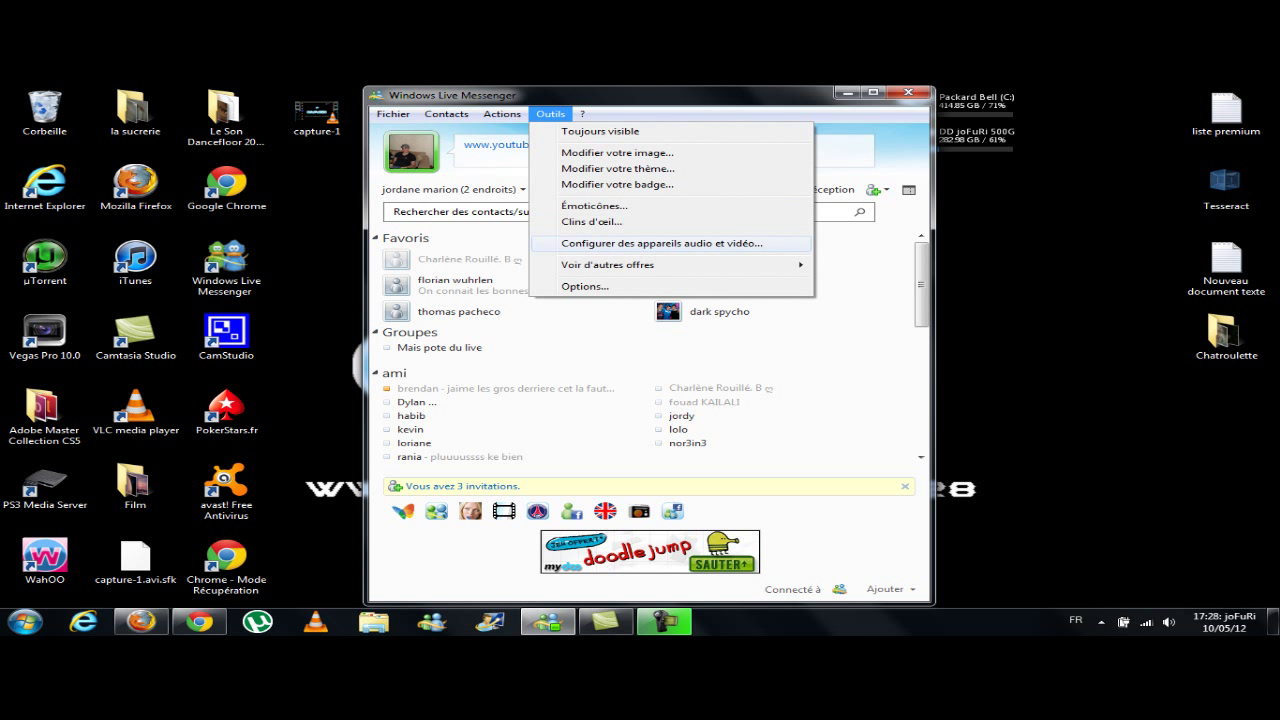
left_click(662, 243)
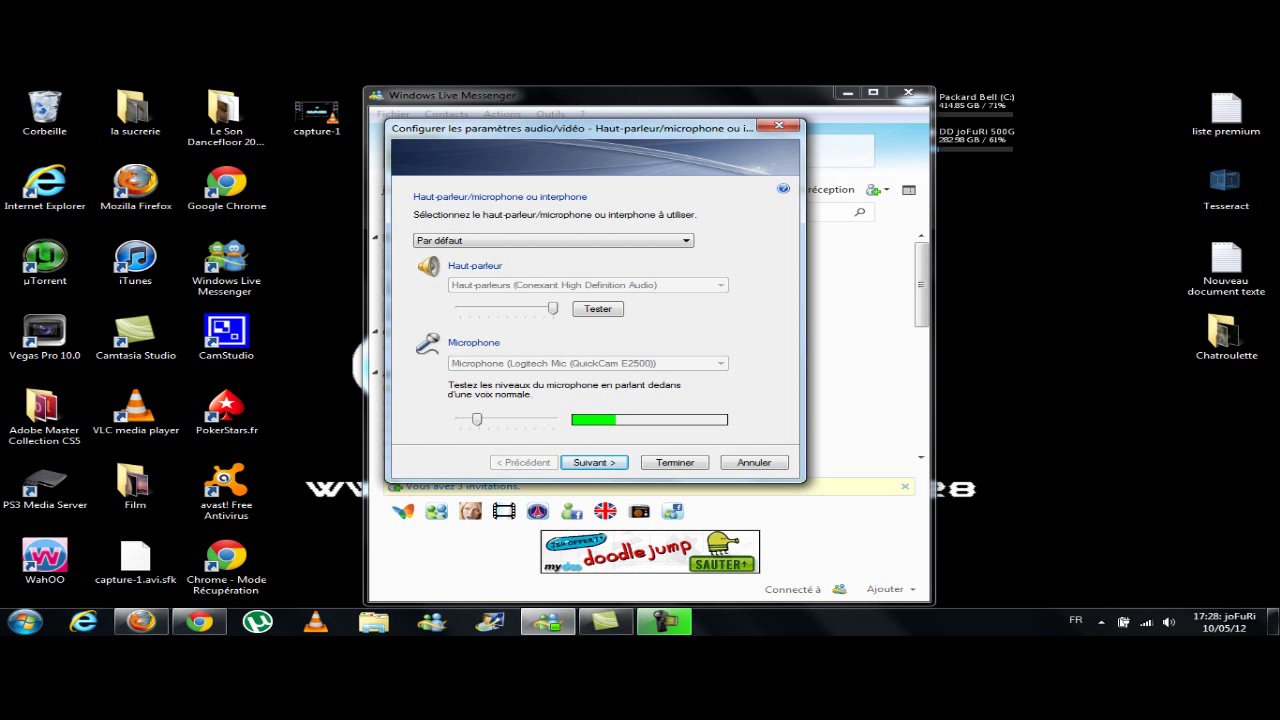
key("Return")
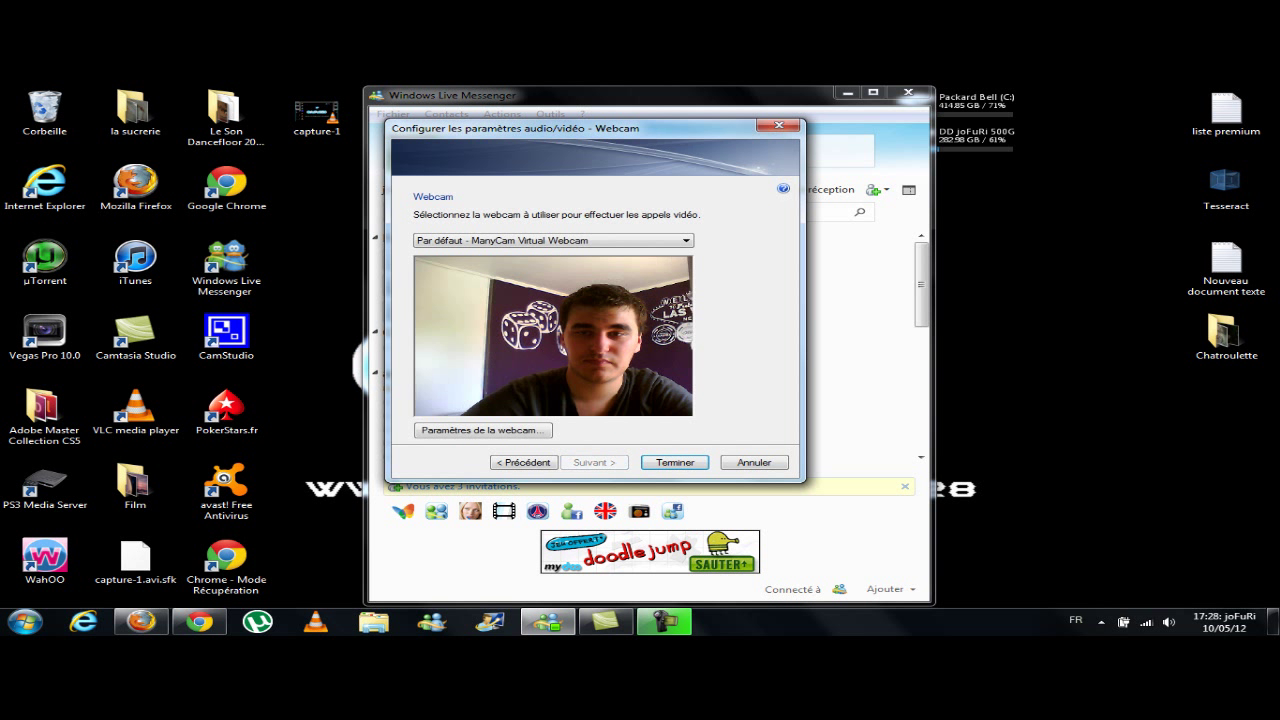
key("alt+Down")
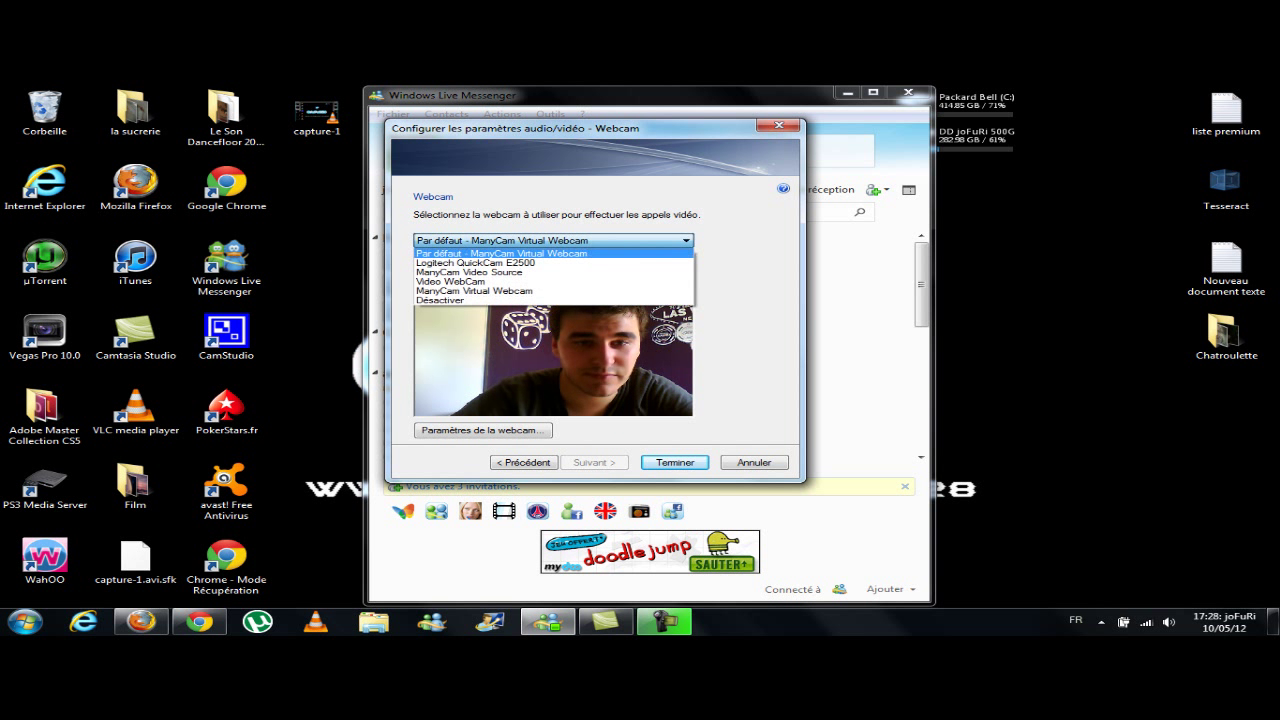
key("Escape")
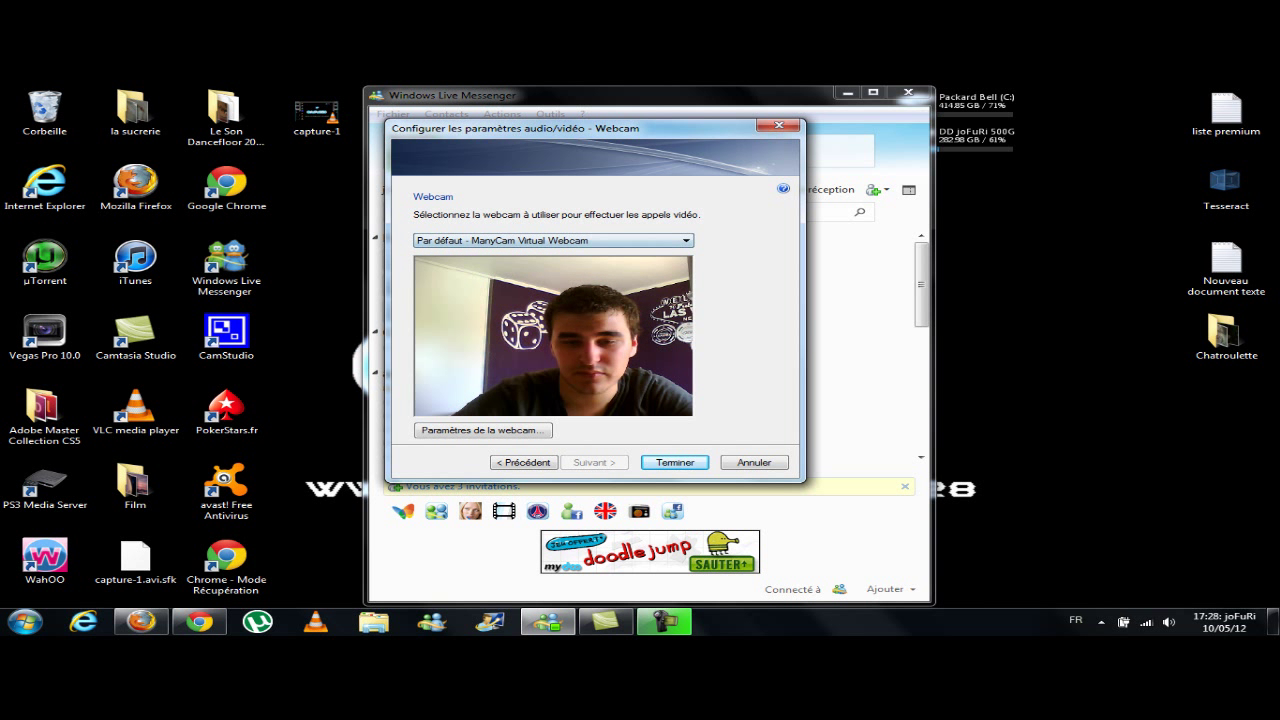
key("Return")
key("Return")
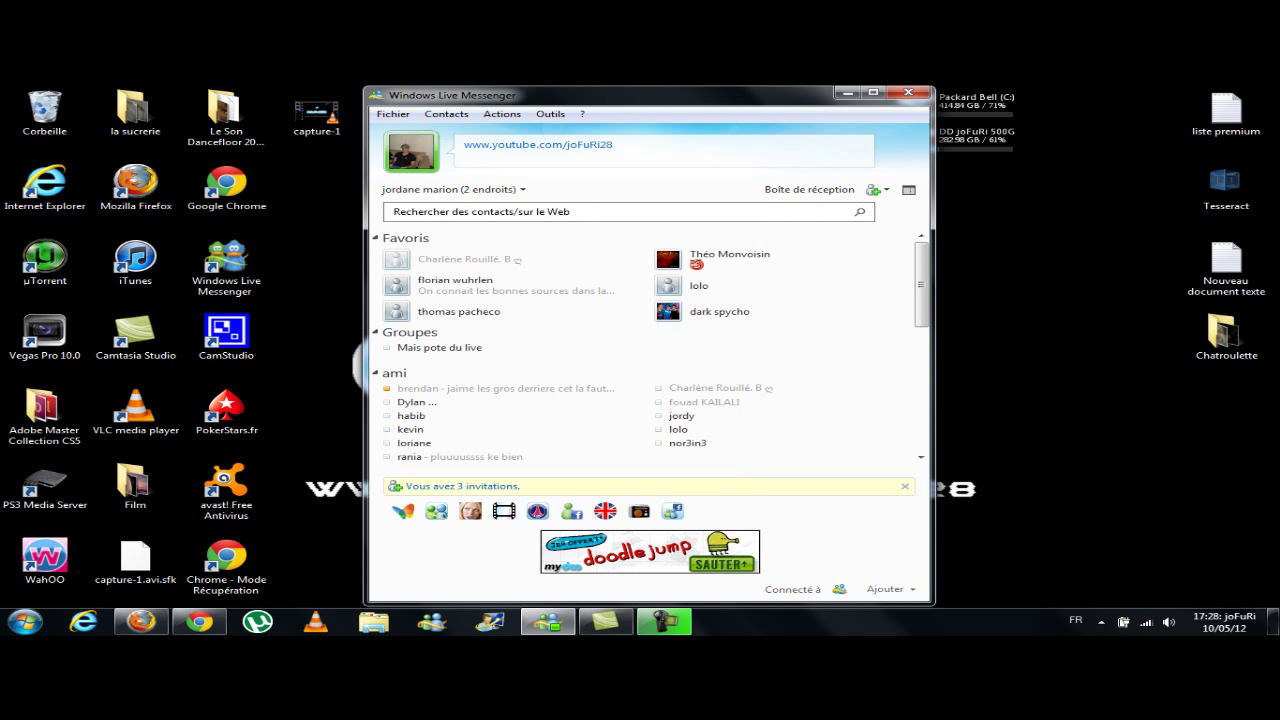
key("alt")
key("alt")
key("alt")
key("alt")
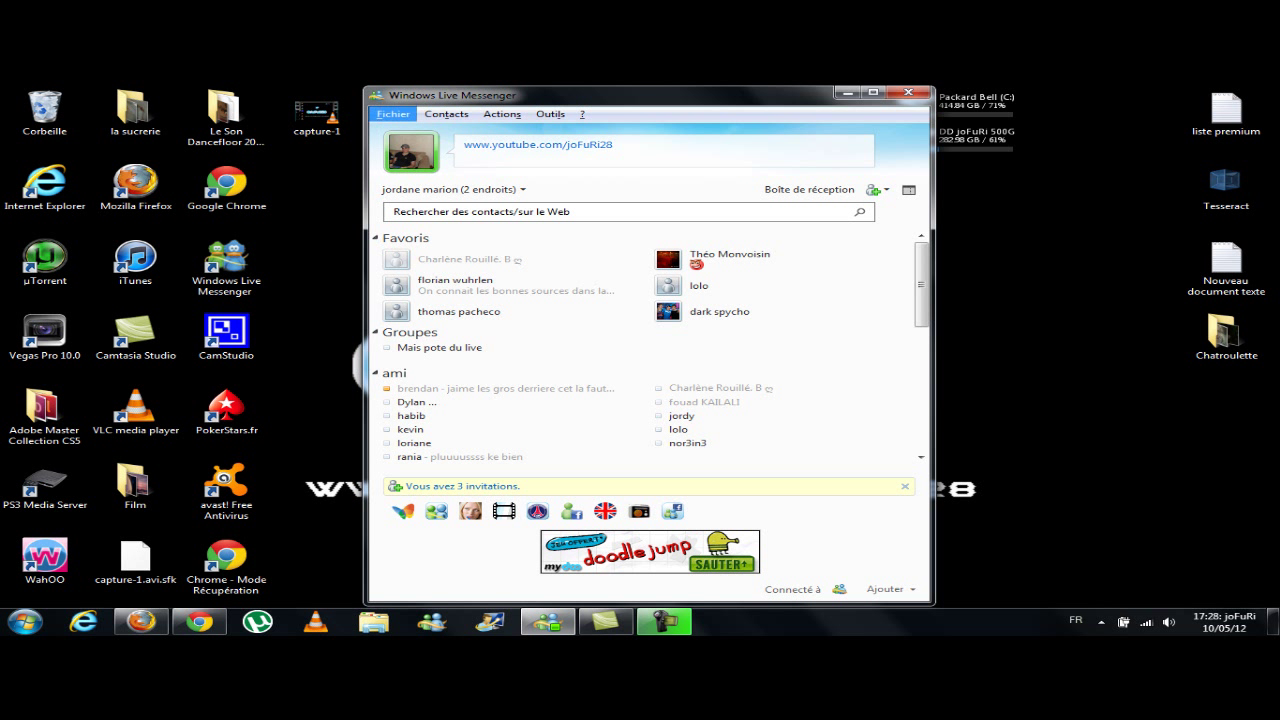